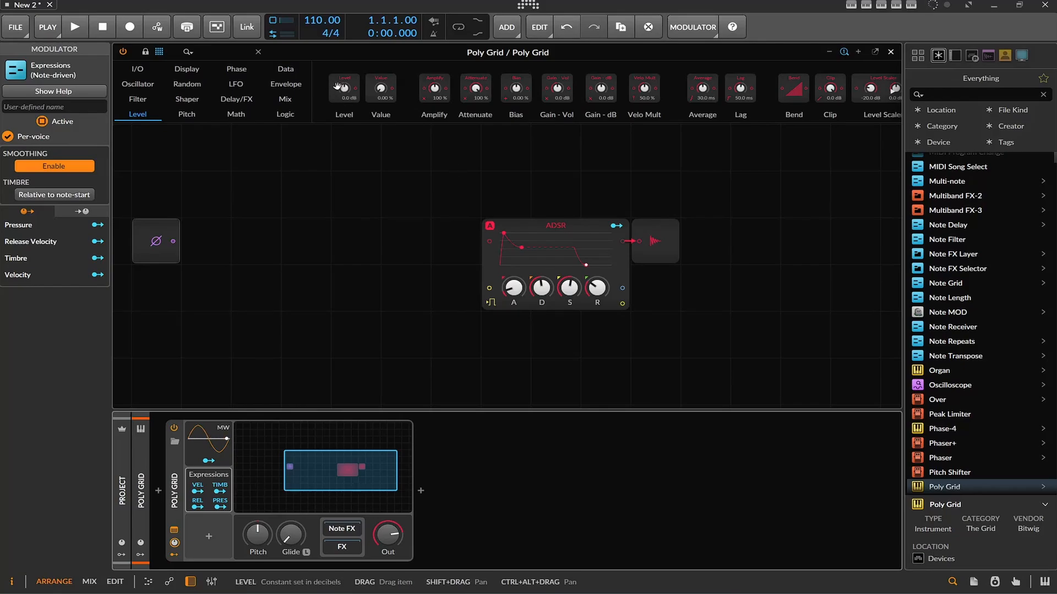
# Insert a Level module feeding the ADSR's signal input and set it to +0.8 dB
pyautogui.moveTo(337, 90); pyautogui.dragTo(491, 242)
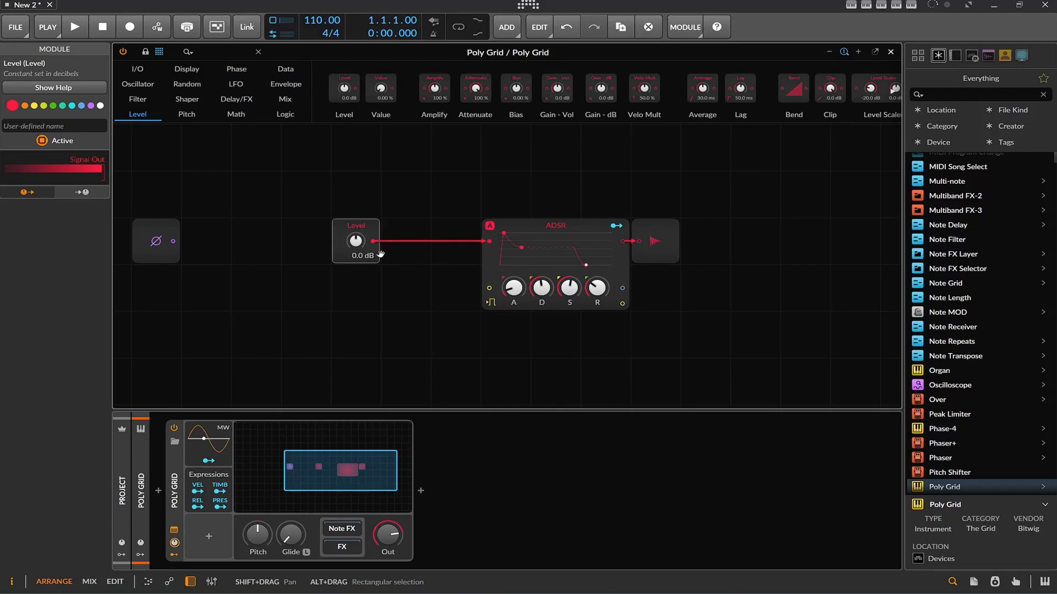
pyautogui.moveTo(348, 242)
pyautogui.mouseDown()
pyautogui.moveTo(348, 230)
pyautogui.moveTo(351, 245)
pyautogui.mouseUp()
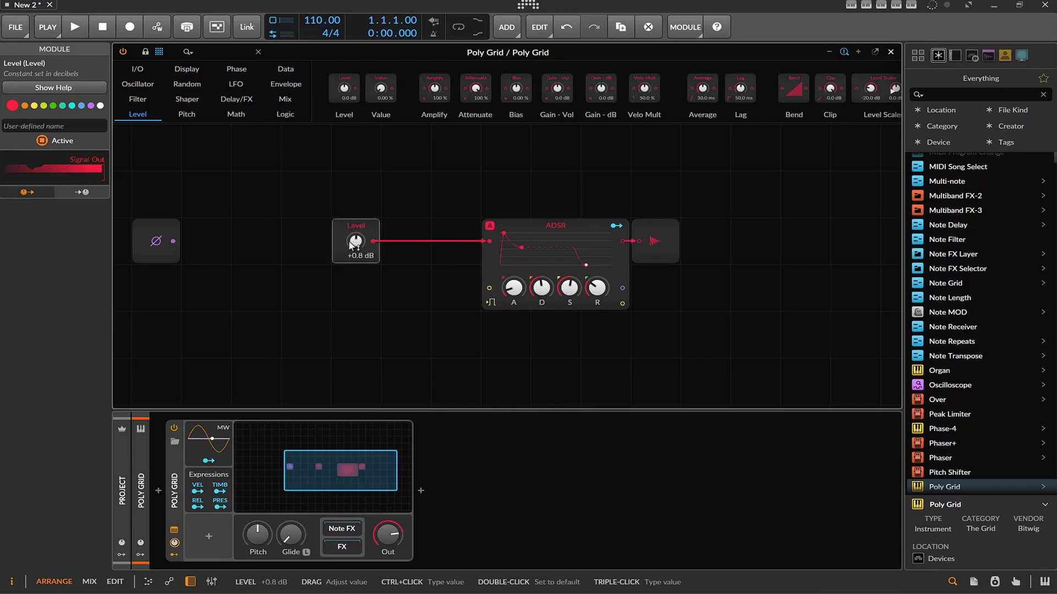
# Add a Gates module below Level, connect its gate output to the ADSR's gate input, and set Level to -1.5 dB
pyautogui.click(289, 67)
pyautogui.moveTo(377, 88); pyautogui.dragTo(304, 307)
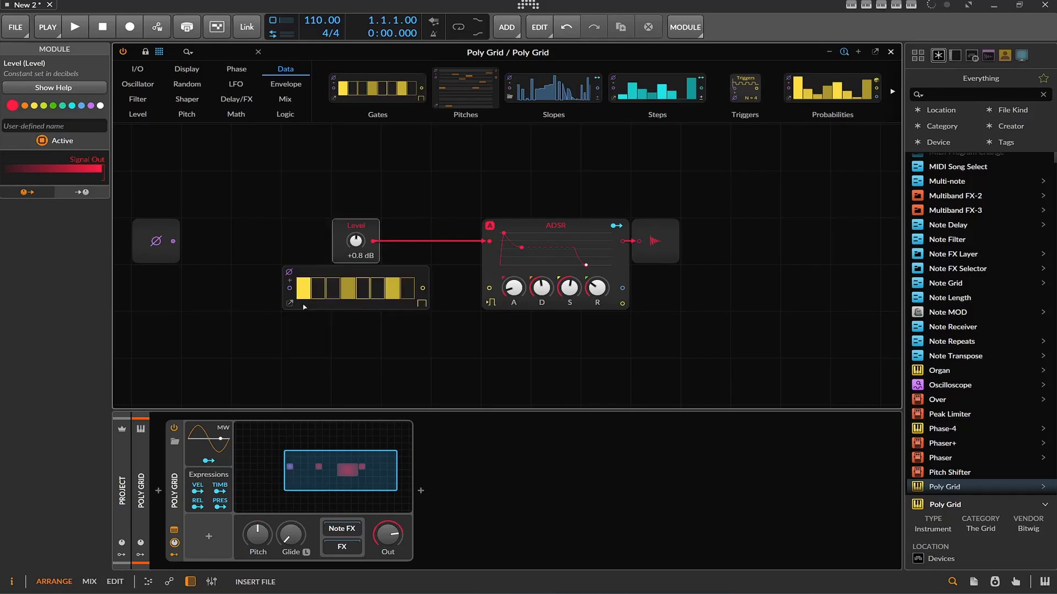
pyautogui.moveTo(422, 288); pyautogui.dragTo(489, 291)
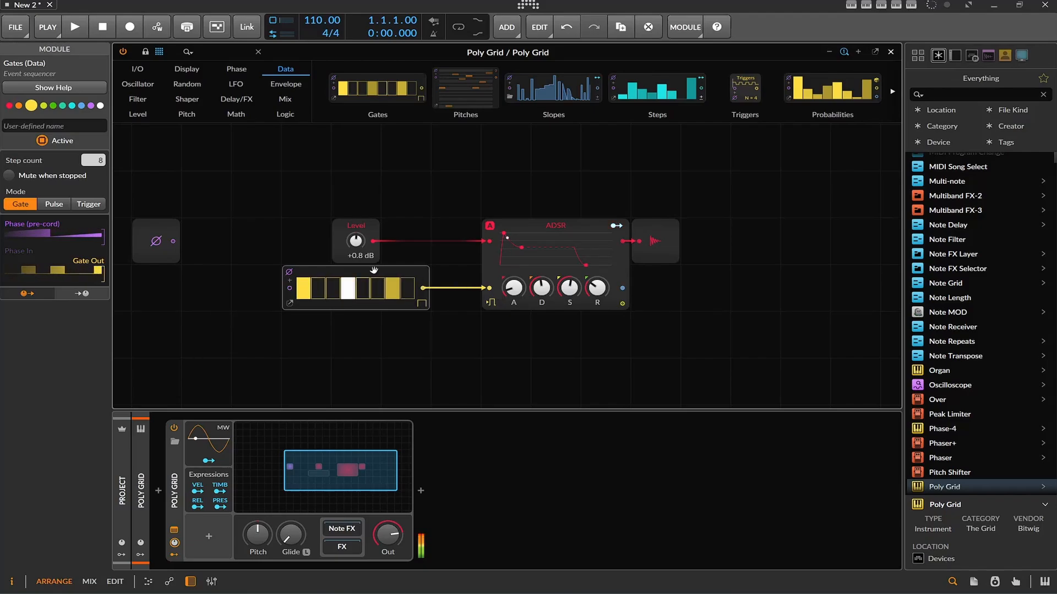
pyautogui.moveTo(356, 243)
pyautogui.mouseDown()
pyautogui.moveTo(356, 319)
pyautogui.moveTo(350, 250)
pyautogui.mouseUp()
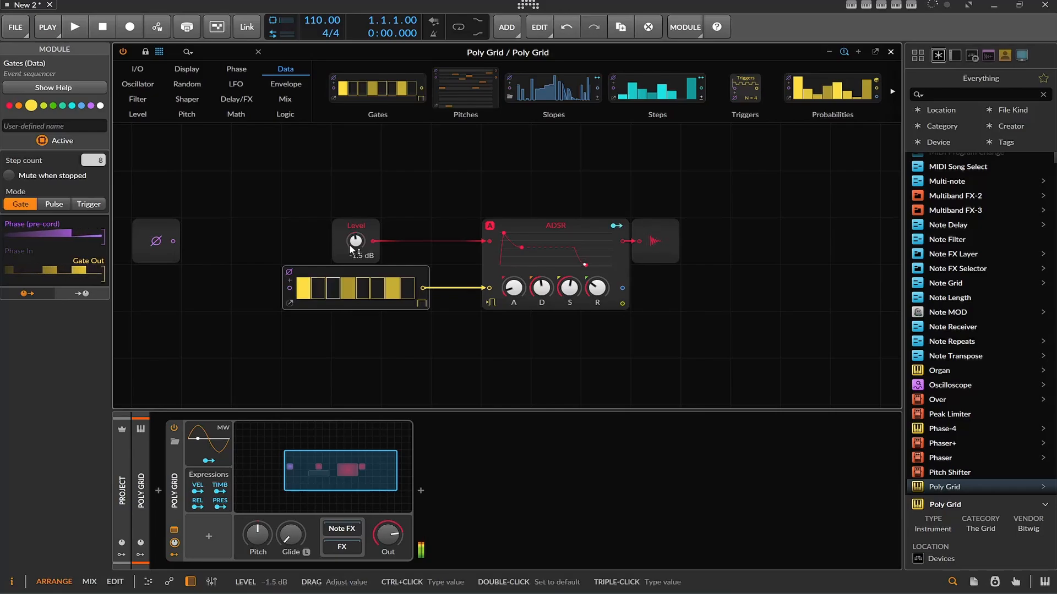
# Insert an LFO modulator into the Poly Grid device and map it to the Level knob with an amount of 0.856
pyautogui.click(208, 537)
pyautogui.write('lf')
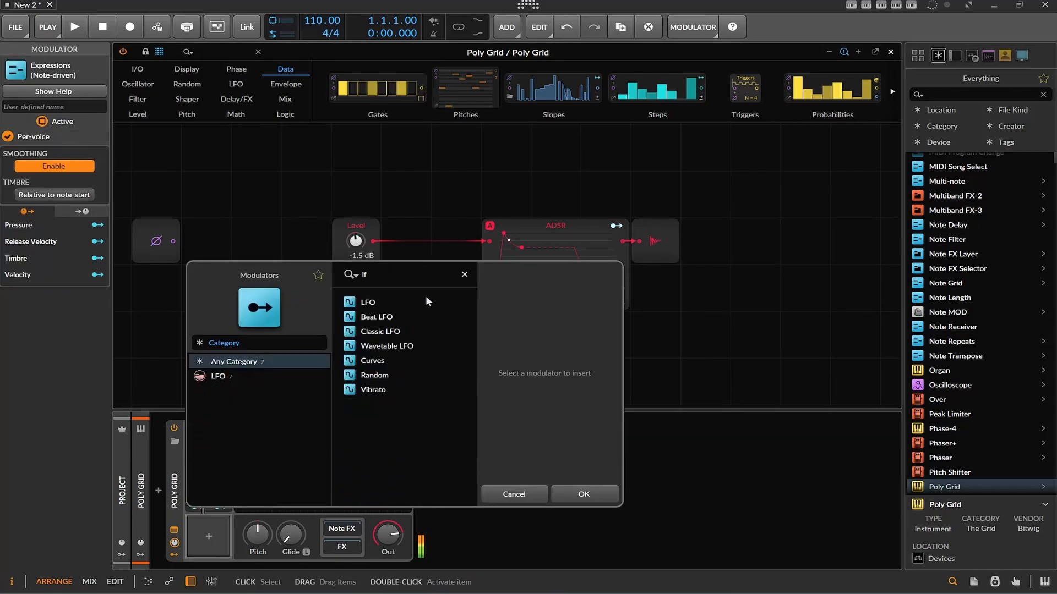
pyautogui.write('o')
pyautogui.click(385, 302)
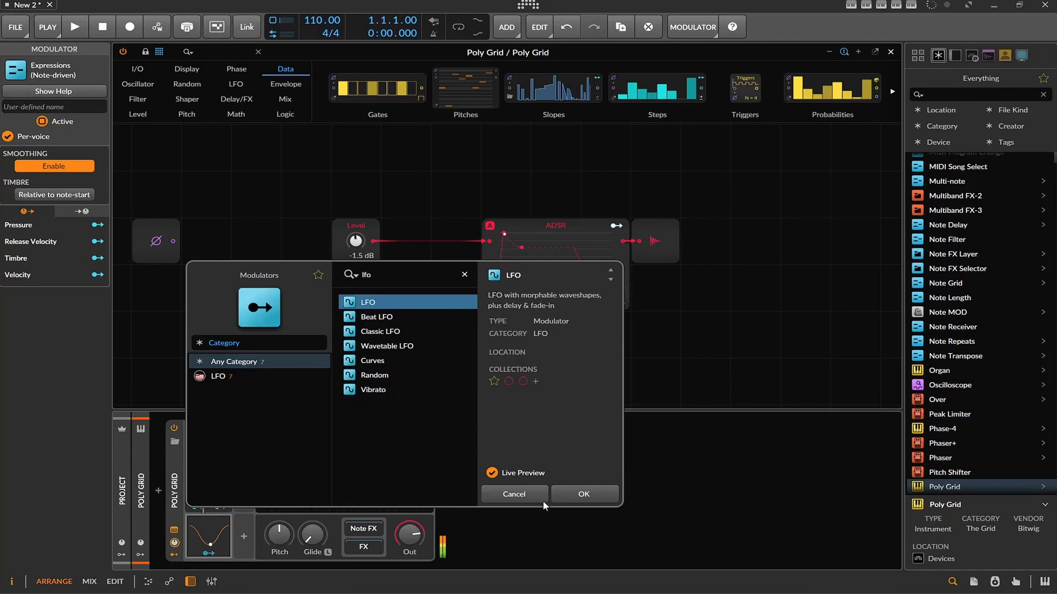
pyautogui.click(594, 495)
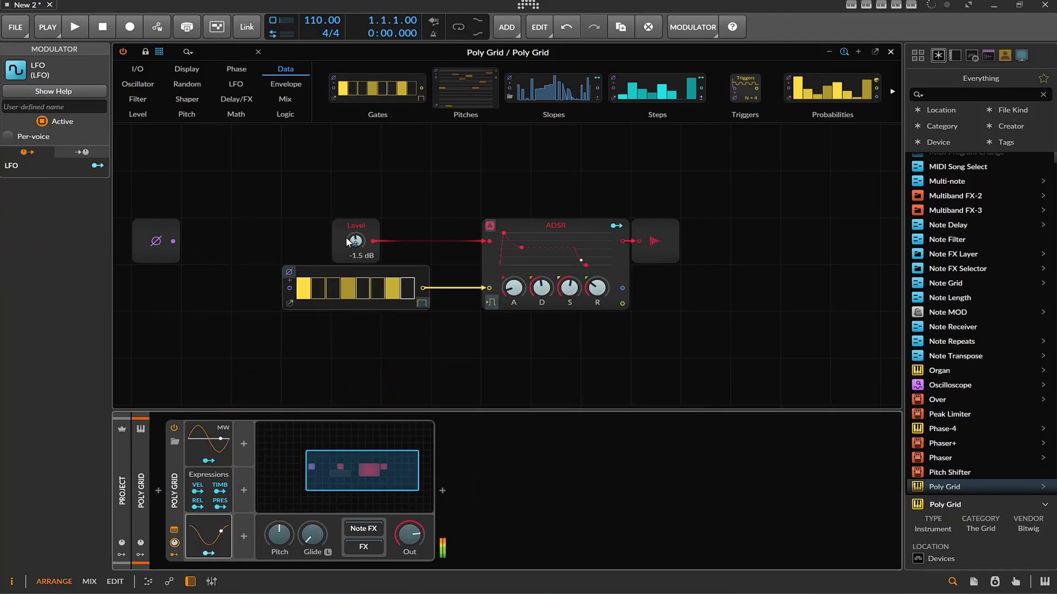
pyautogui.moveTo(355, 243); pyautogui.dragTo(355, 149)
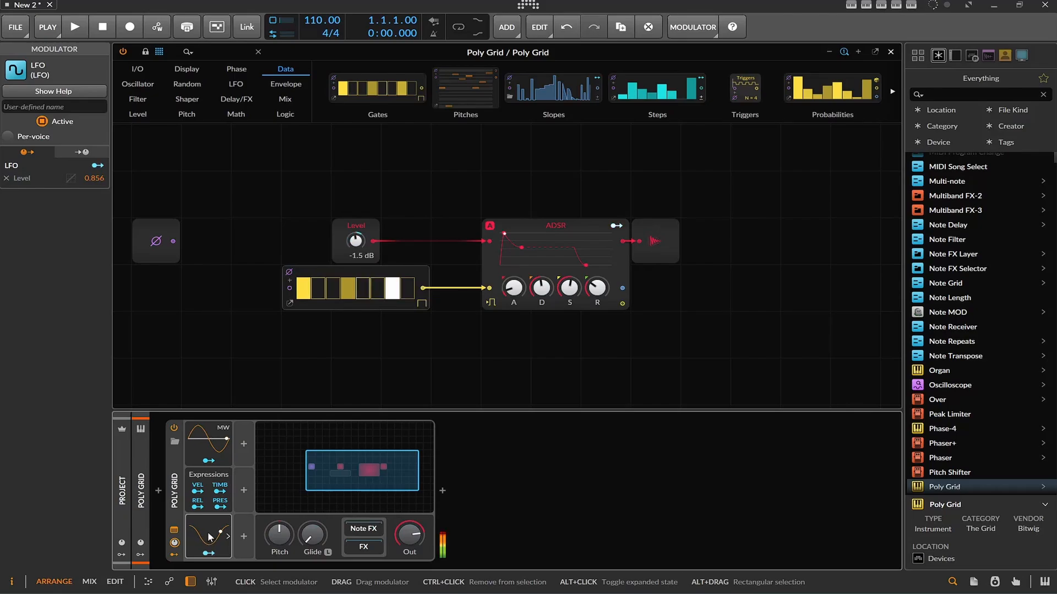
# Expand the LFO's settings, change its timebase to kHz, and set its rate to 0.10
pyautogui.click(227, 536)
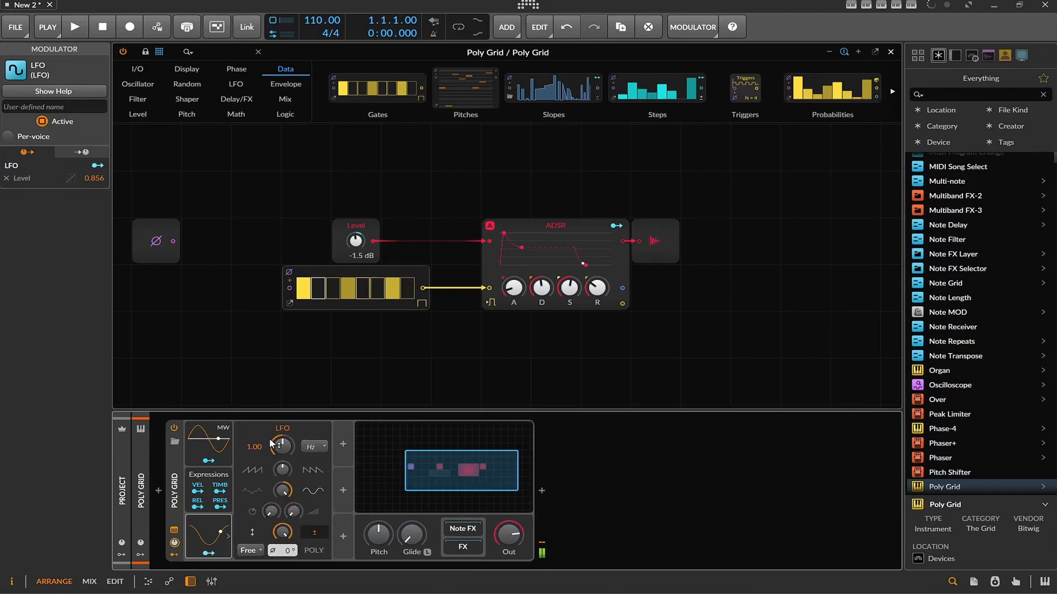
pyautogui.click(305, 450)
pyautogui.click(373, 187)
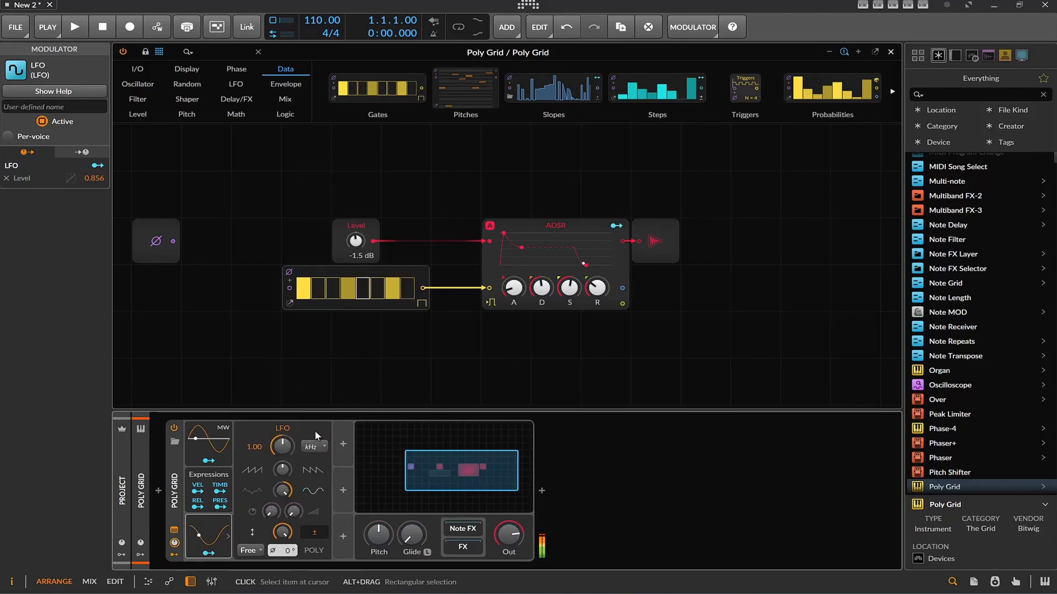
pyautogui.moveTo(283, 446)
pyautogui.mouseDown()
pyautogui.moveTo(283, 497)
pyautogui.moveTo(282, 450)
pyautogui.mouseUp()
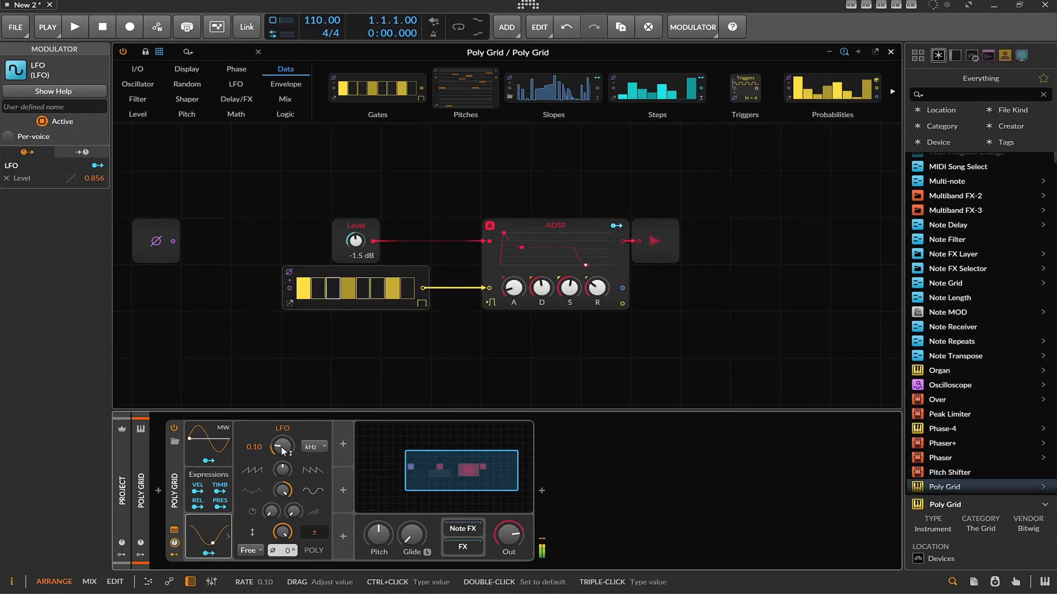
pyautogui.moveTo(283, 450)
pyautogui.mouseDown()
pyautogui.moveTo(283, 405)
pyautogui.moveTo(283, 446)
pyautogui.mouseUp()
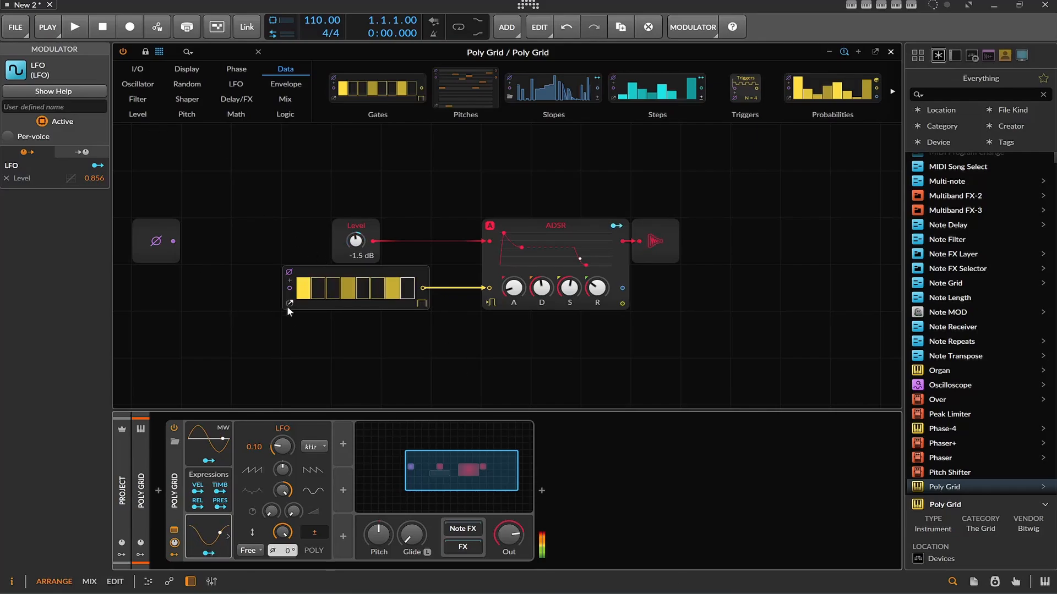
# Disconnect Gates from the ADSR's gate input and delete the LFO modulator from Poly Grid
pyautogui.click(465, 291)
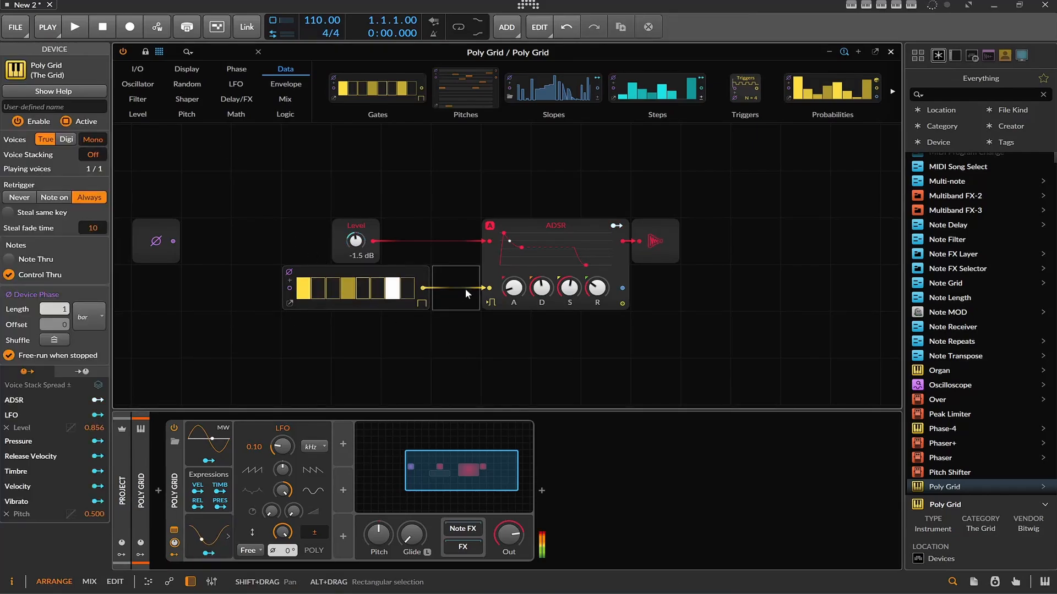
pyautogui.click(488, 287)
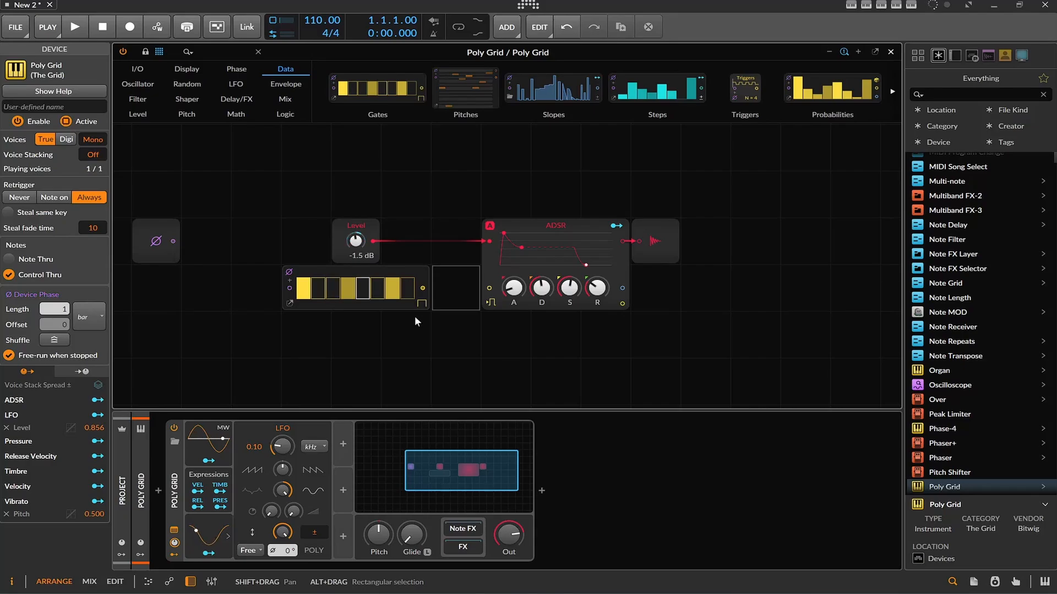
pyautogui.click(218, 535)
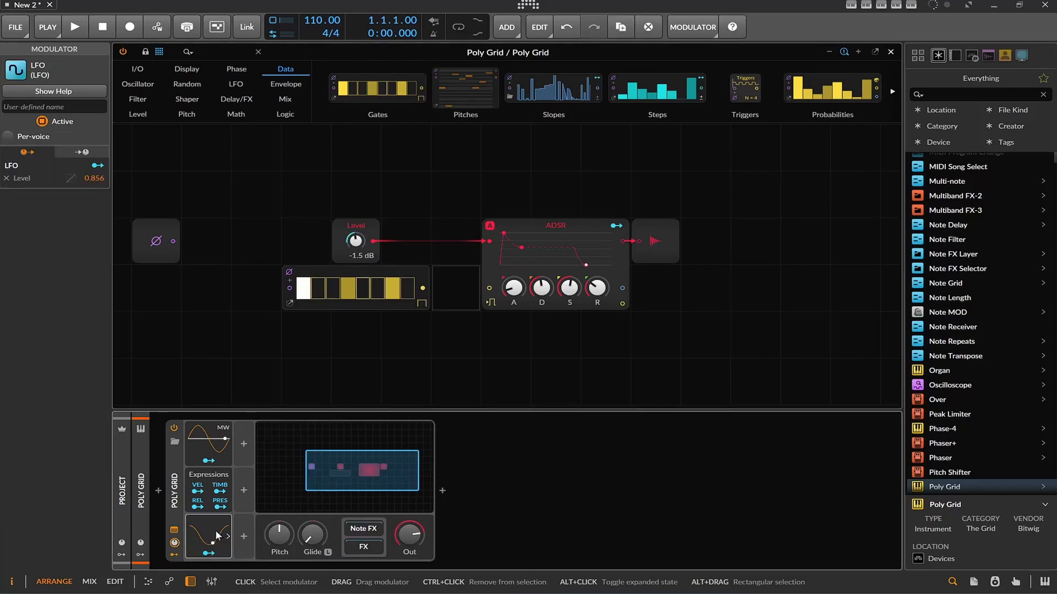
pyautogui.press('Delete')
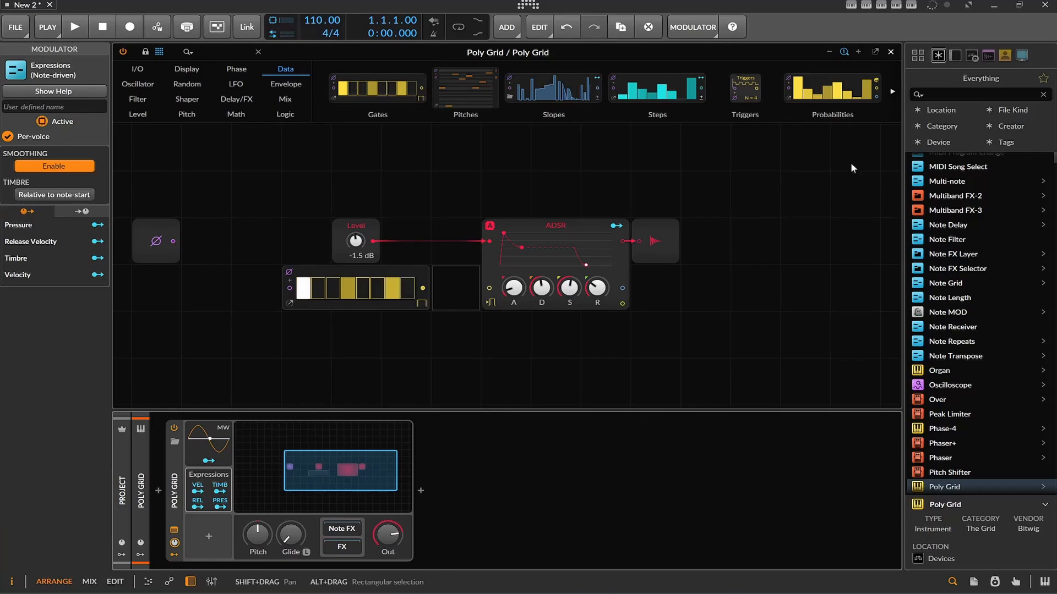
# Search the browser for "lay" and insert an Instrument Layer device before Poly Grid
pyautogui.click(986, 94)
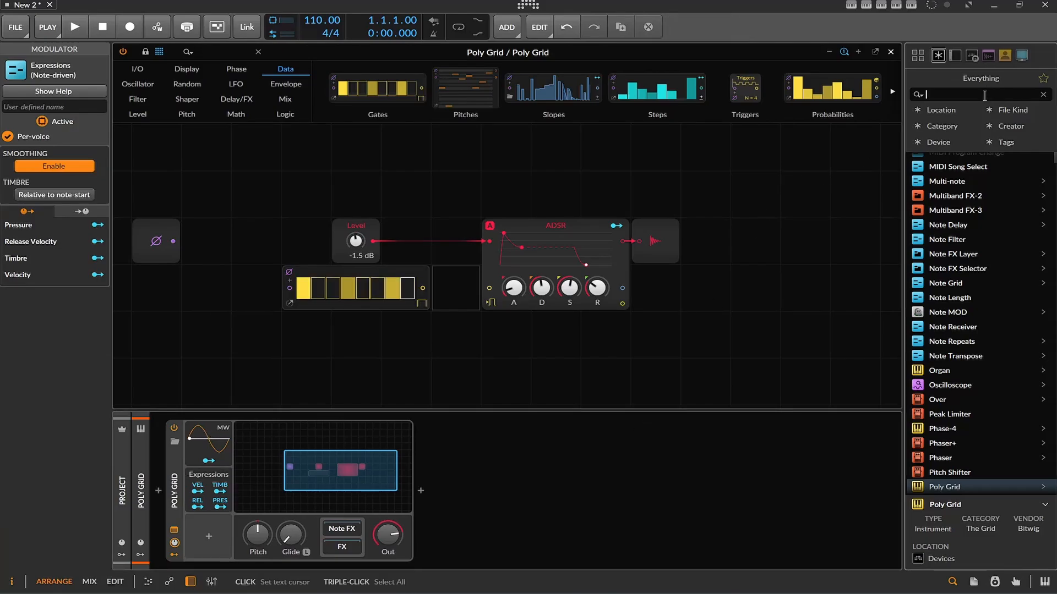
pyautogui.write('lay')
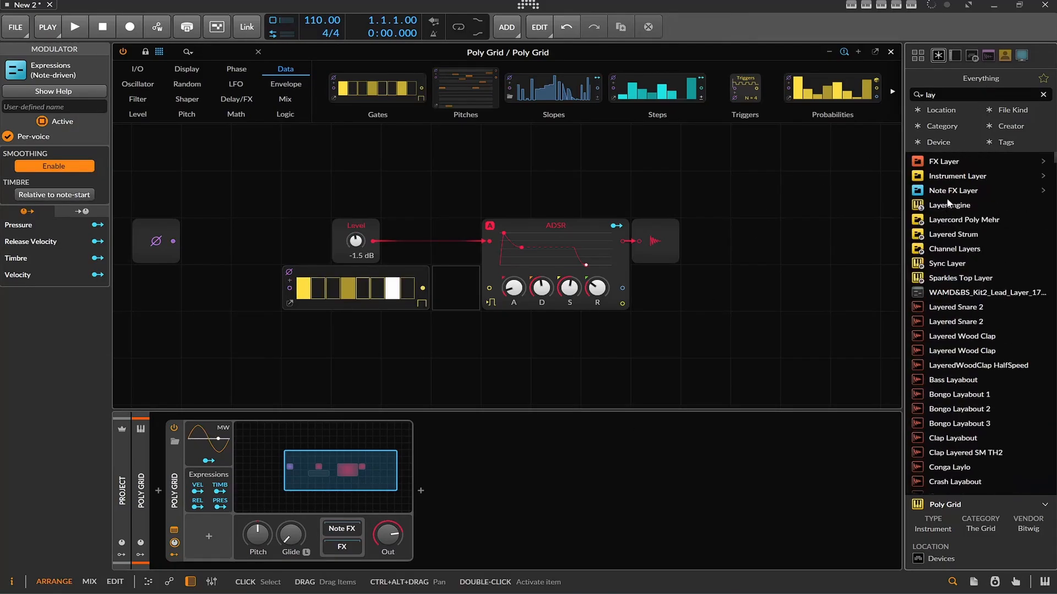
pyautogui.moveTo(954, 177); pyautogui.dragTo(159, 484)
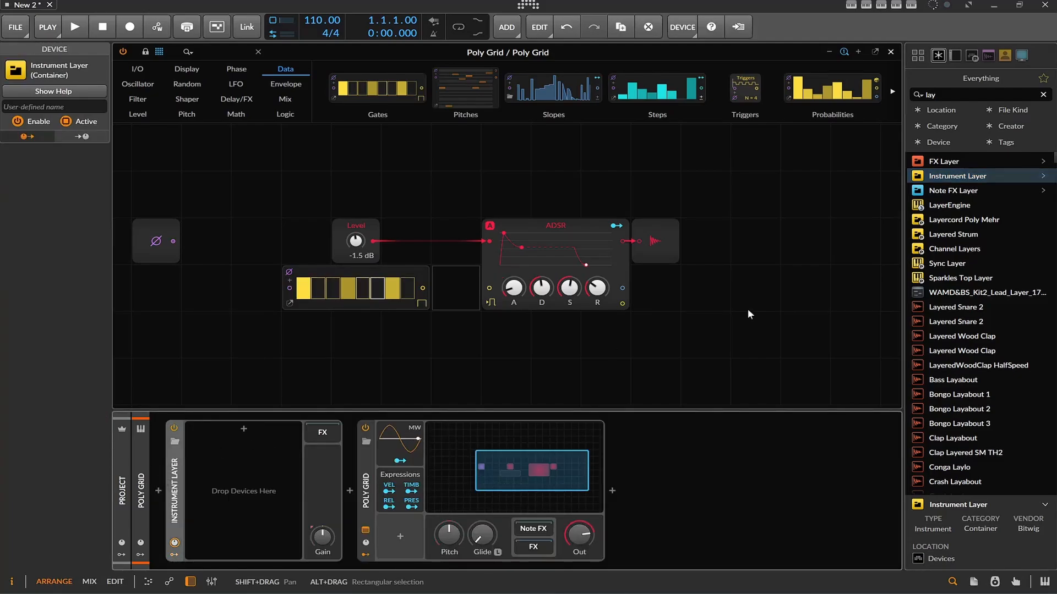
# Search the browser for "artu" and add the Acid V plug-in as a layer in Instrument Layer
pyautogui.doubleClick(931, 95)
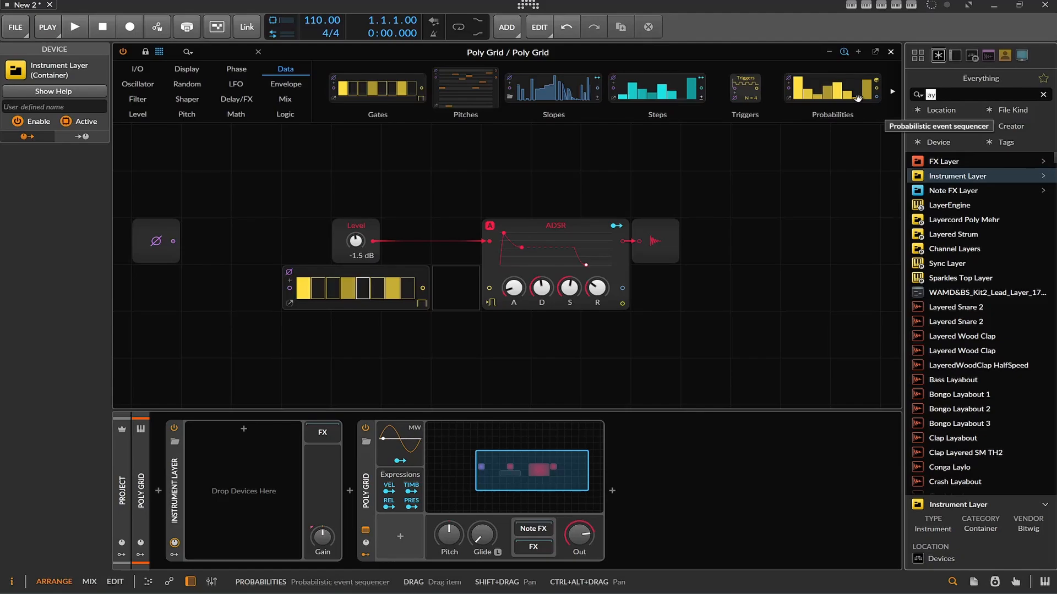
pyautogui.write('art')
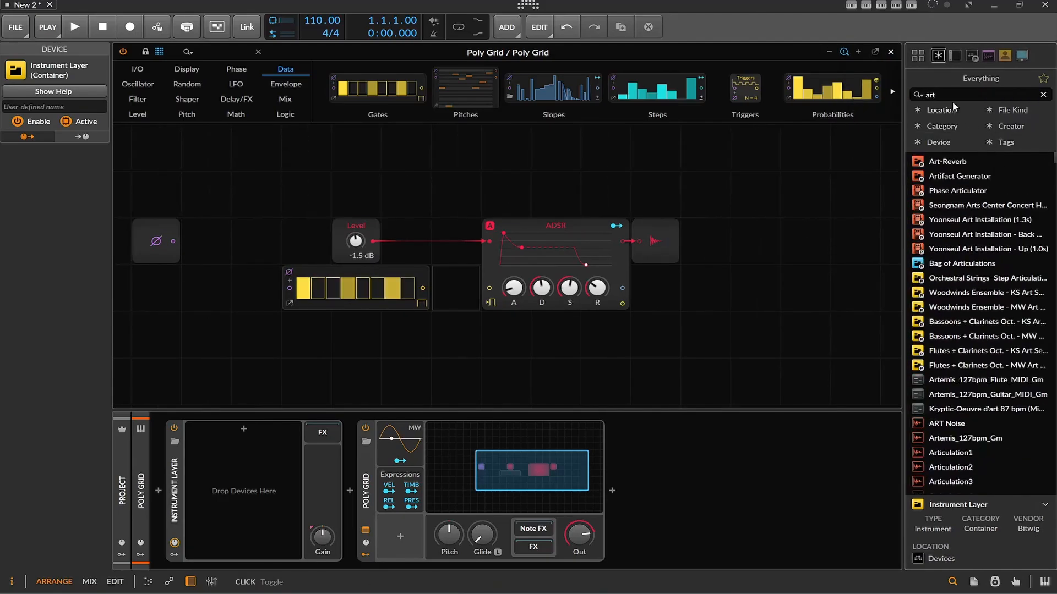
pyautogui.moveTo(952, 97); pyautogui.dragTo(917, 102)
pyautogui.write('aurt')
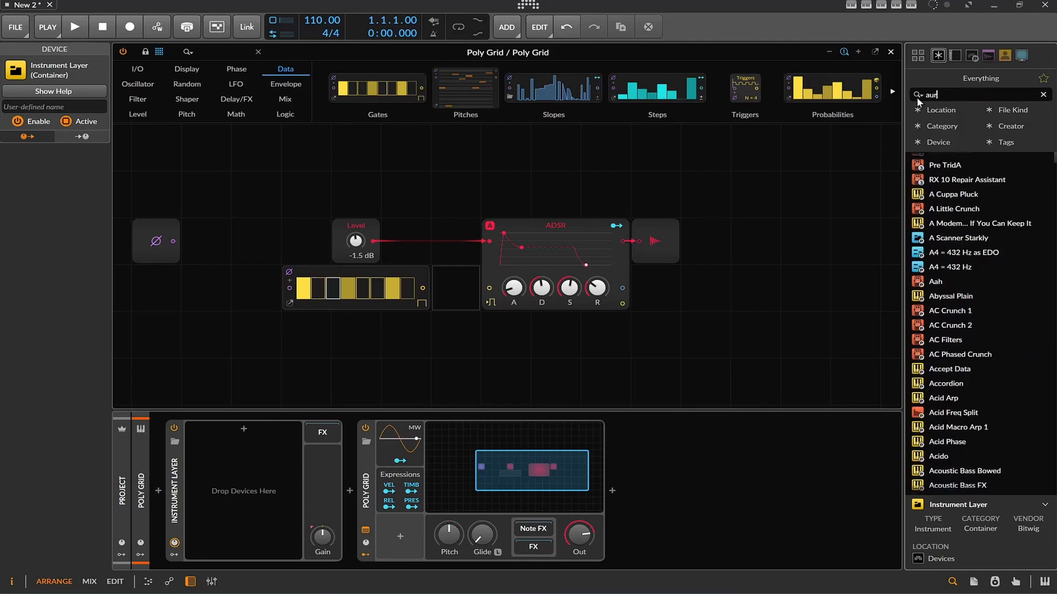
pyautogui.press('BackSpace')
pyautogui.press('BackSpace')
pyautogui.press('BackSpace')
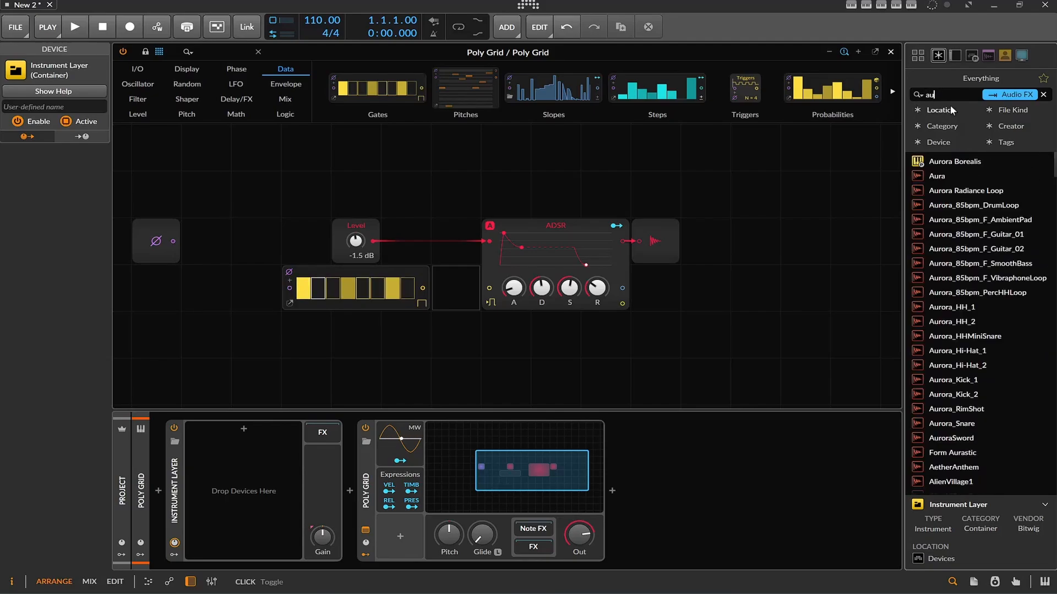
pyautogui.write('rtu')
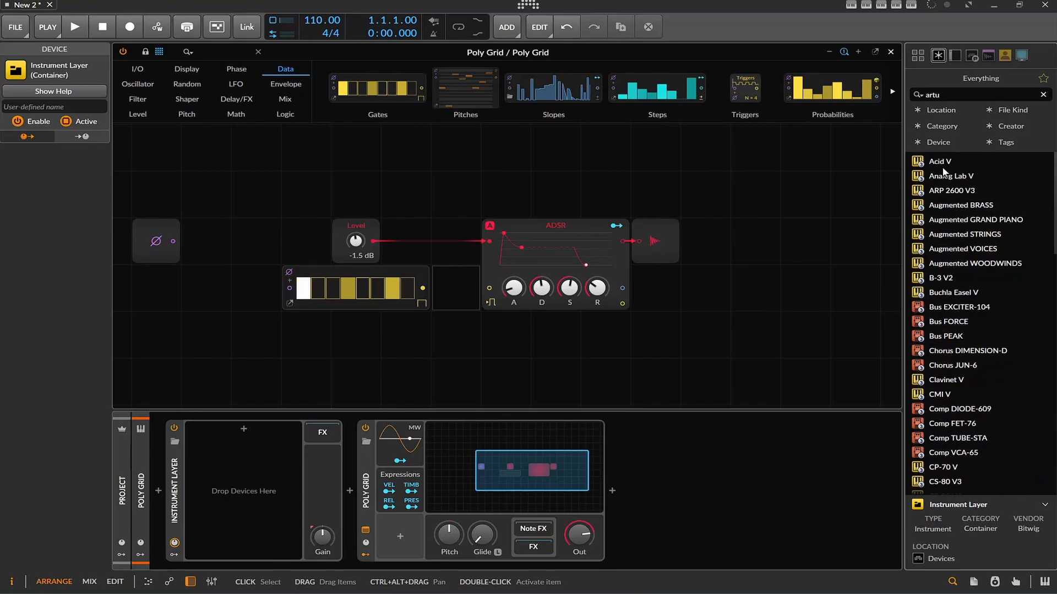
pyautogui.moveTo(942, 161); pyautogui.dragTo(243, 430)
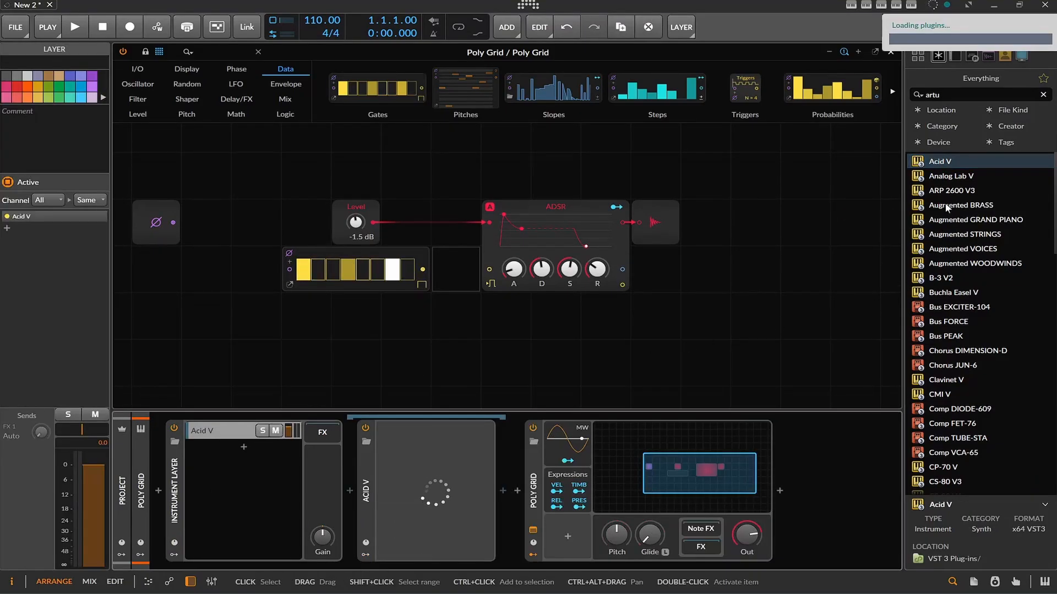
# Add ARP 2600 V3 and Buchla Easel V as further layers in Instrument Layer, closing the open plug-in windows
pyautogui.moveTo(948, 190); pyautogui.dragTo(241, 492)
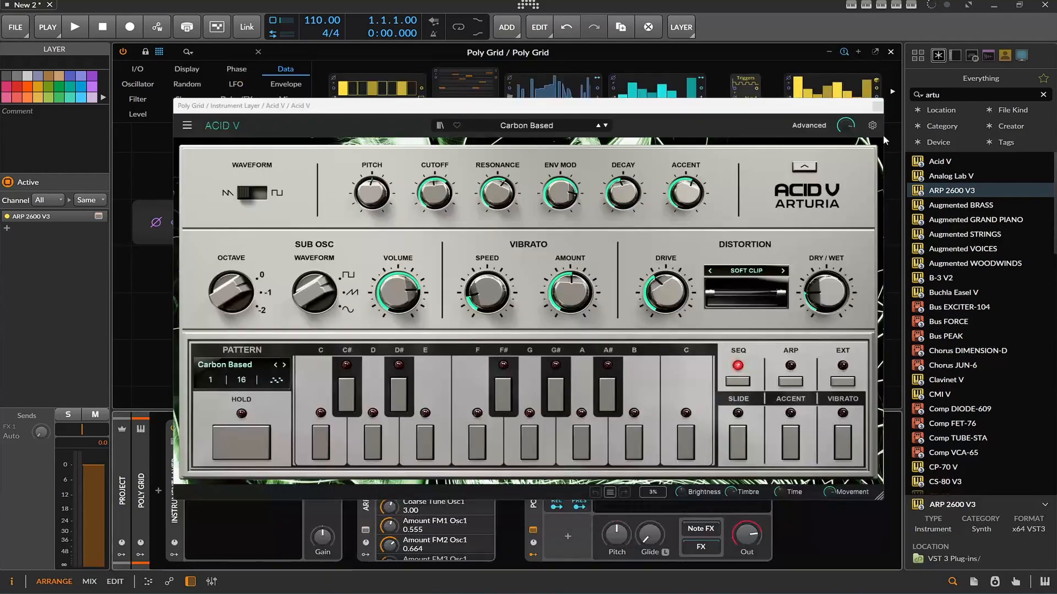
pyautogui.click(877, 107)
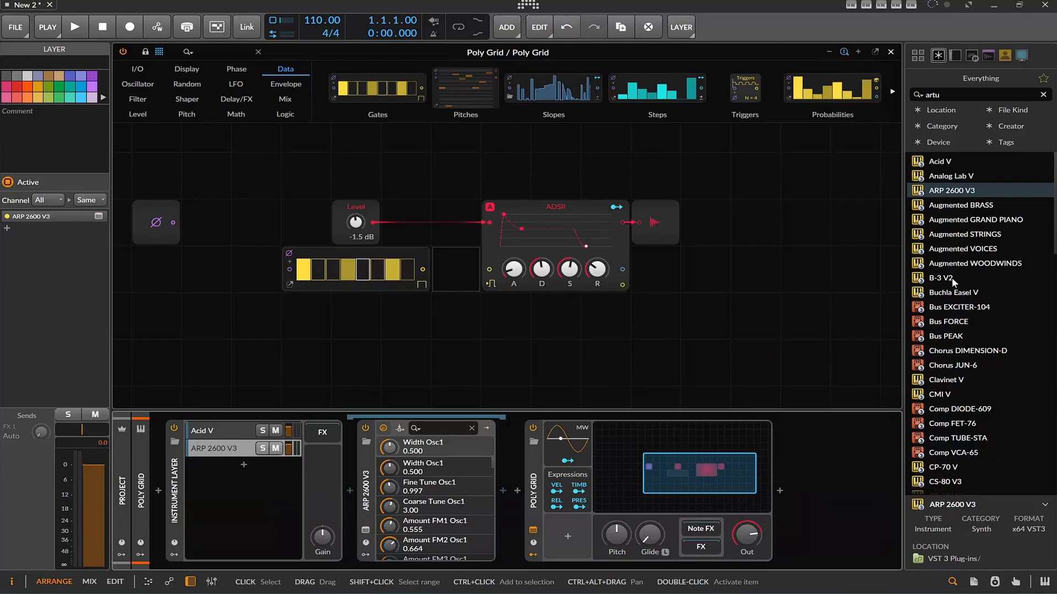
pyautogui.moveTo(952, 294); pyautogui.dragTo(213, 496)
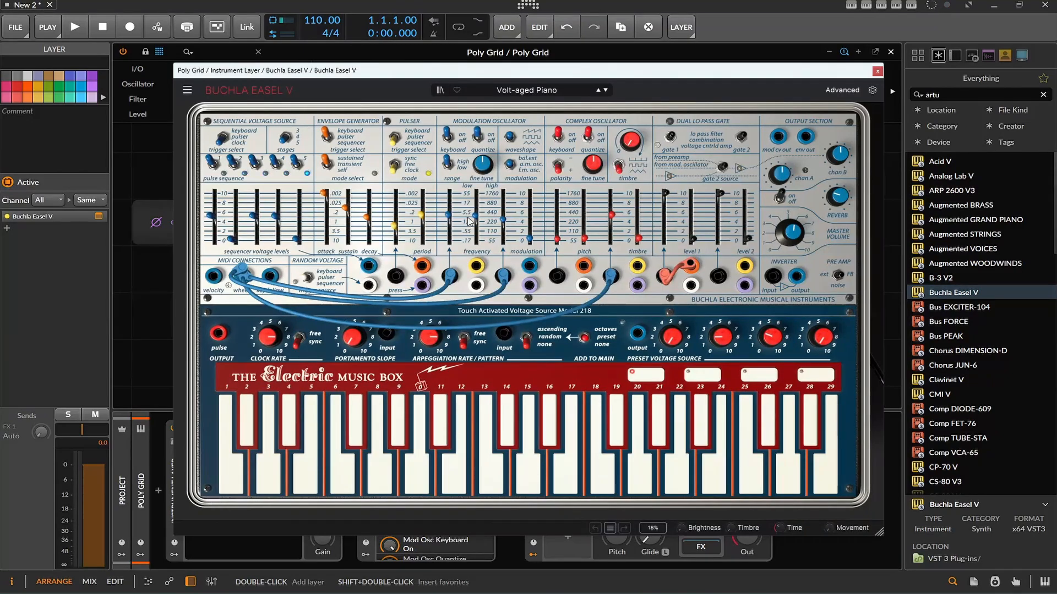
pyautogui.click(876, 71)
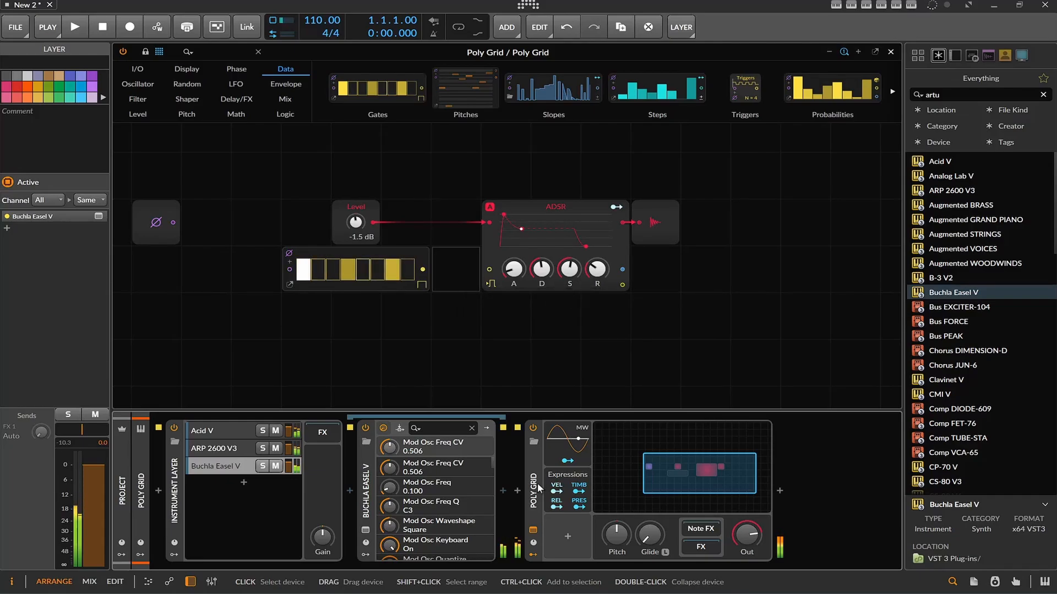
# Switch the Poly Grid device off and back on to compare the sound with and without it
pyautogui.click(532, 429)
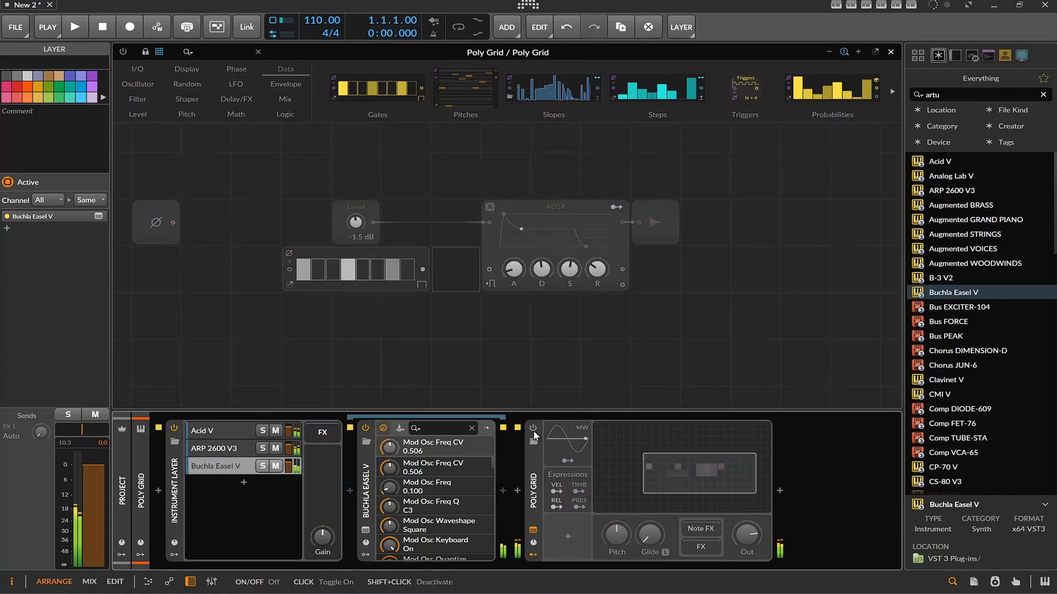
pyautogui.click(533, 431)
pyautogui.click(534, 431)
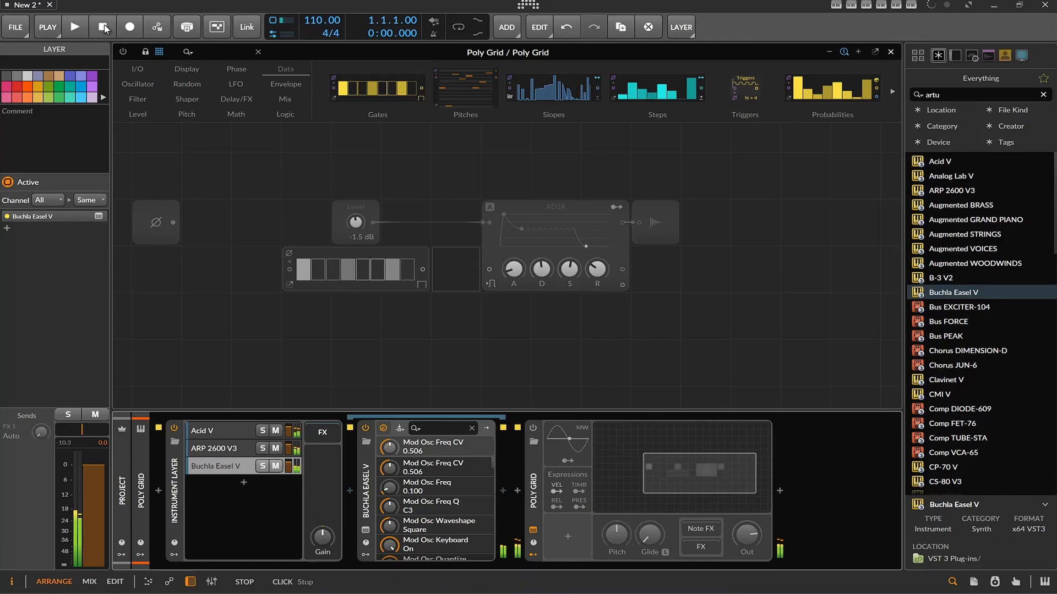
pyautogui.click(533, 428)
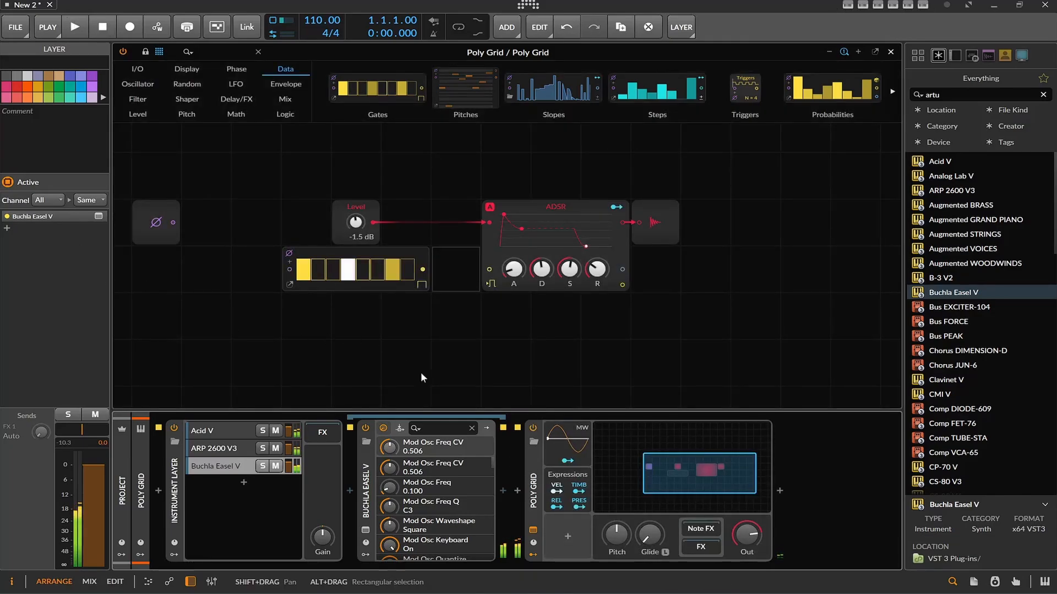
pyautogui.click(506, 362)
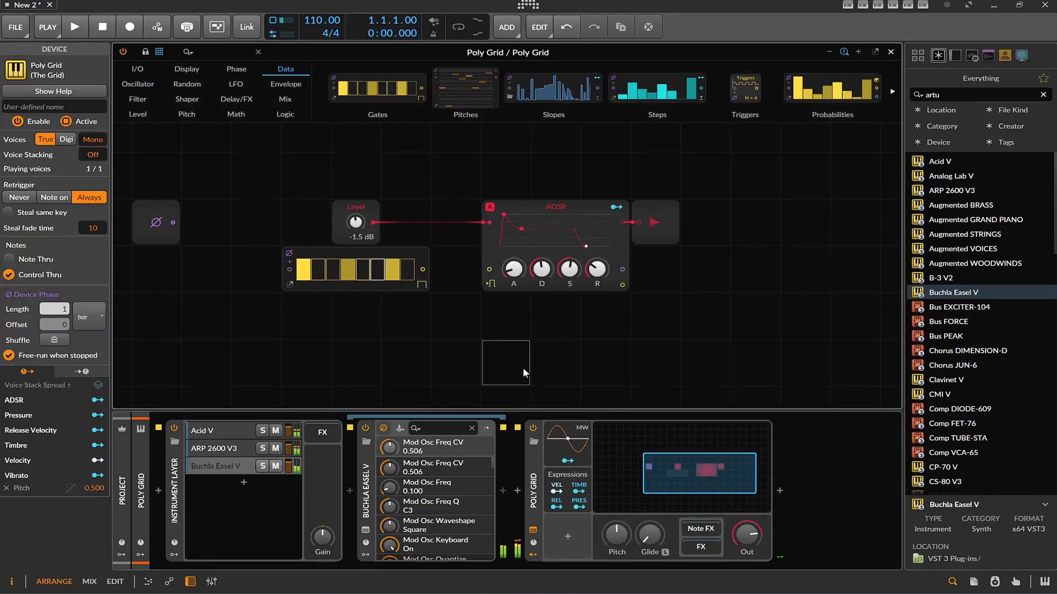
pyautogui.click(7, 260)
pyautogui.click(9, 260)
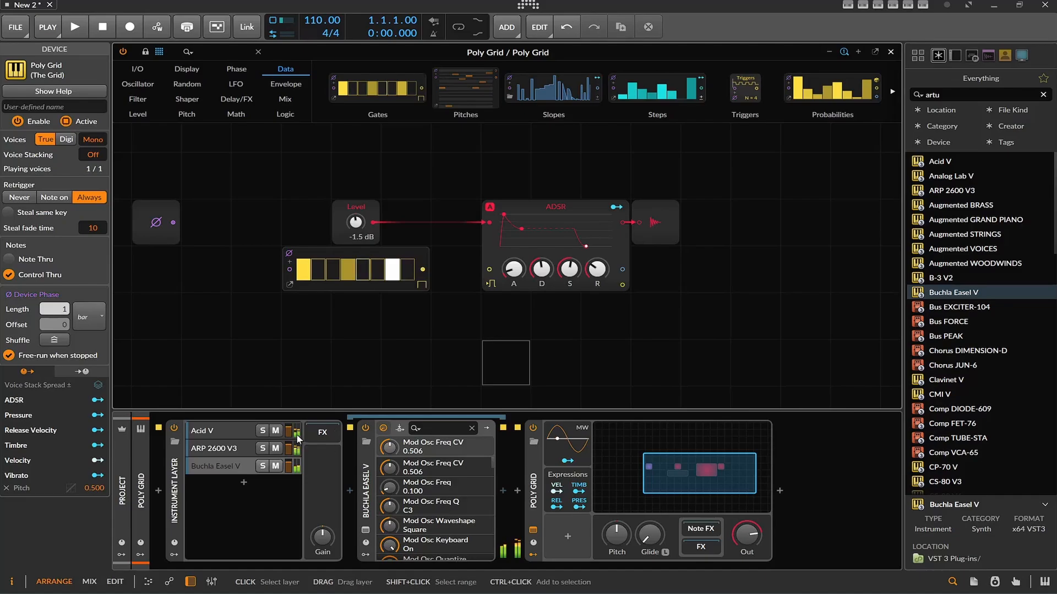
# Select the Acid V layer in Instrument Layer and clear the browser's search text
pyautogui.click(257, 430)
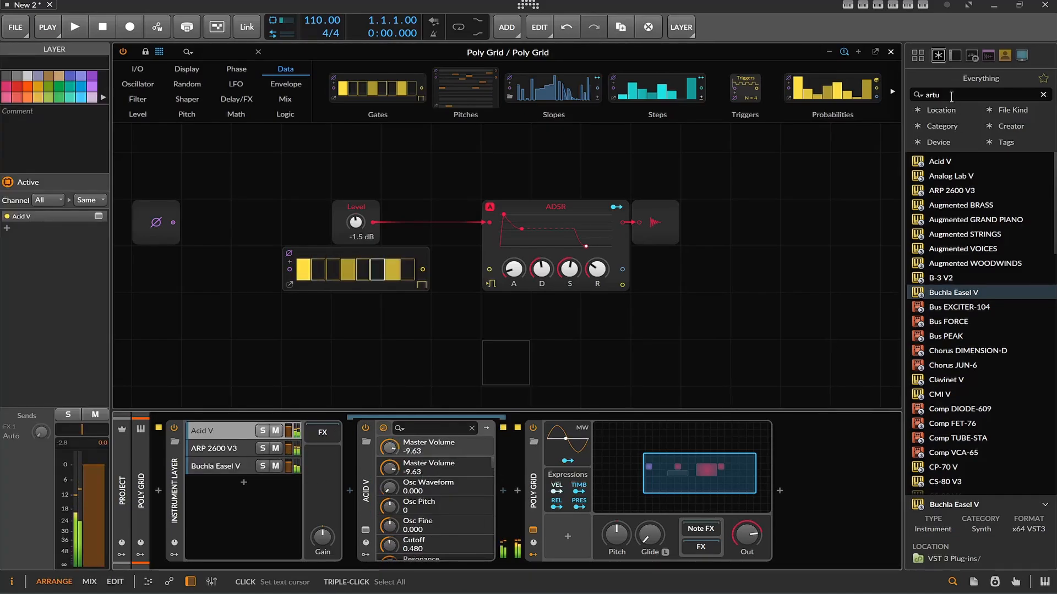
pyautogui.moveTo(951, 95); pyautogui.dragTo(871, 98)
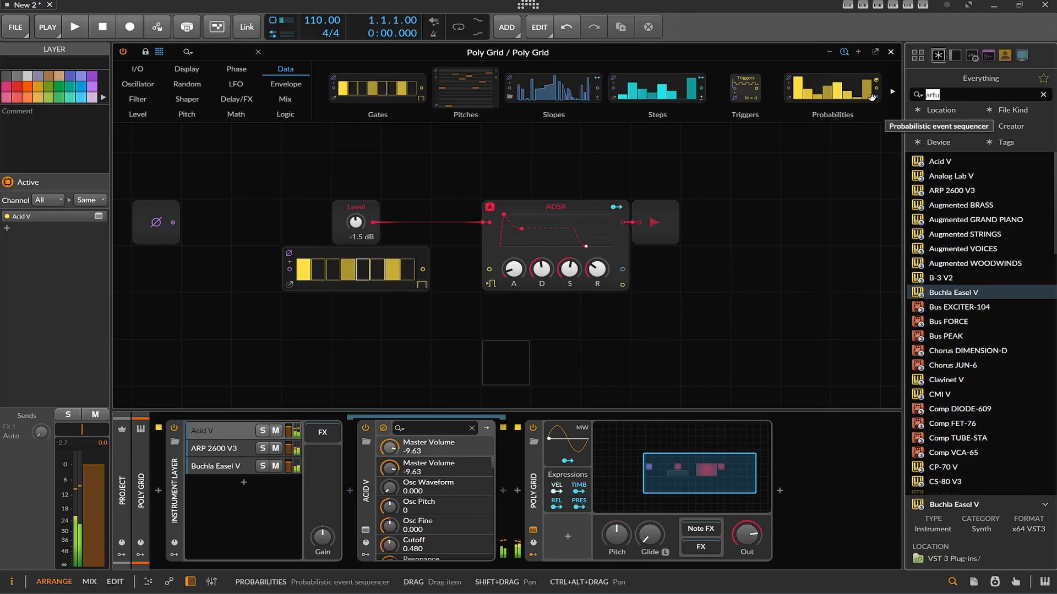
pyautogui.press('BackSpace')
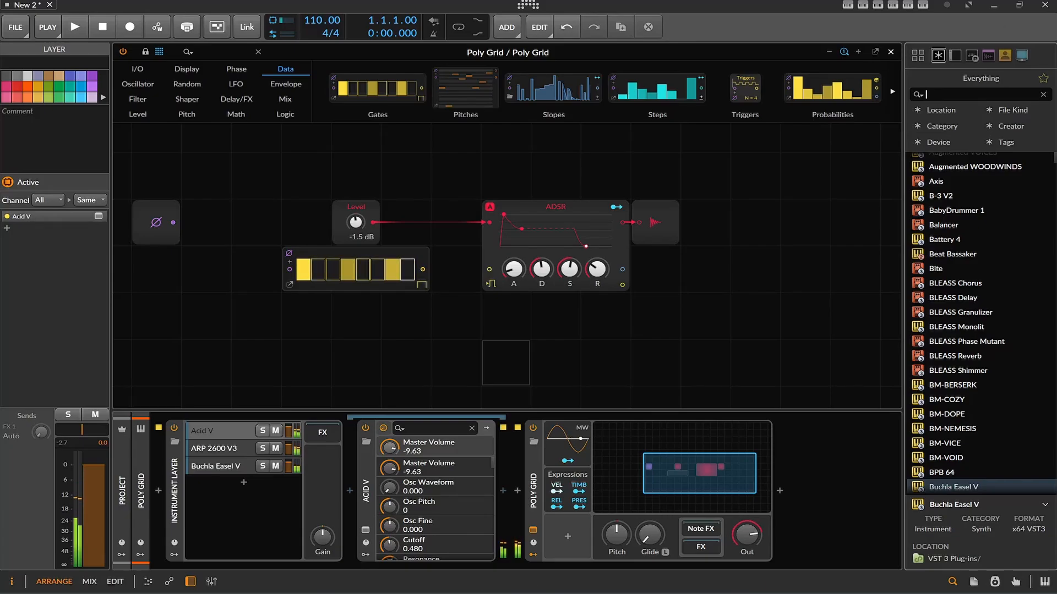
# Search the modulators for "aud" and add an Audio Rate modulator to the Poly Grid device
pyautogui.click(561, 542)
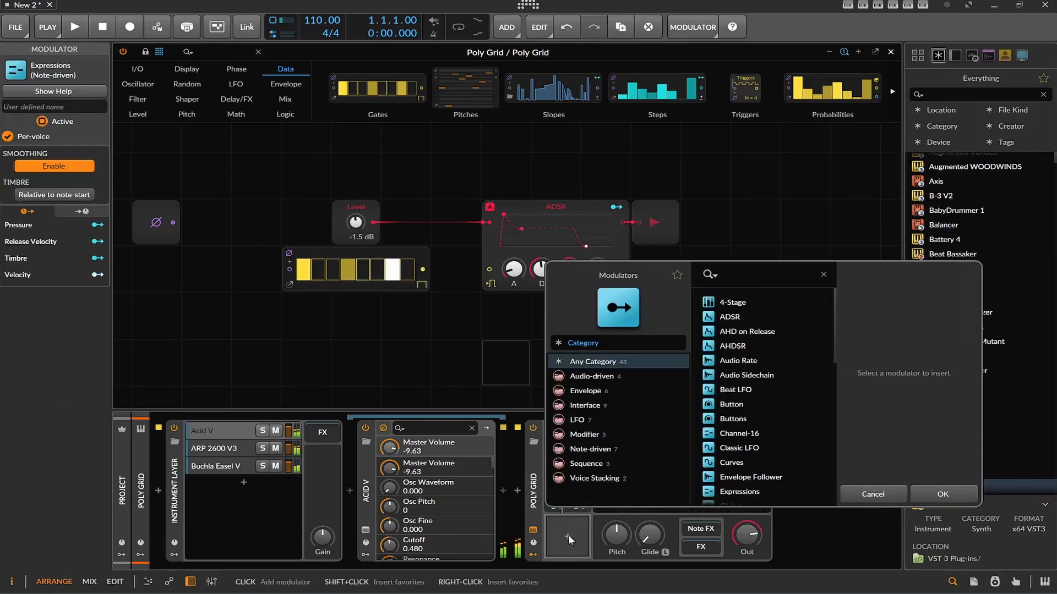
pyautogui.write('aud')
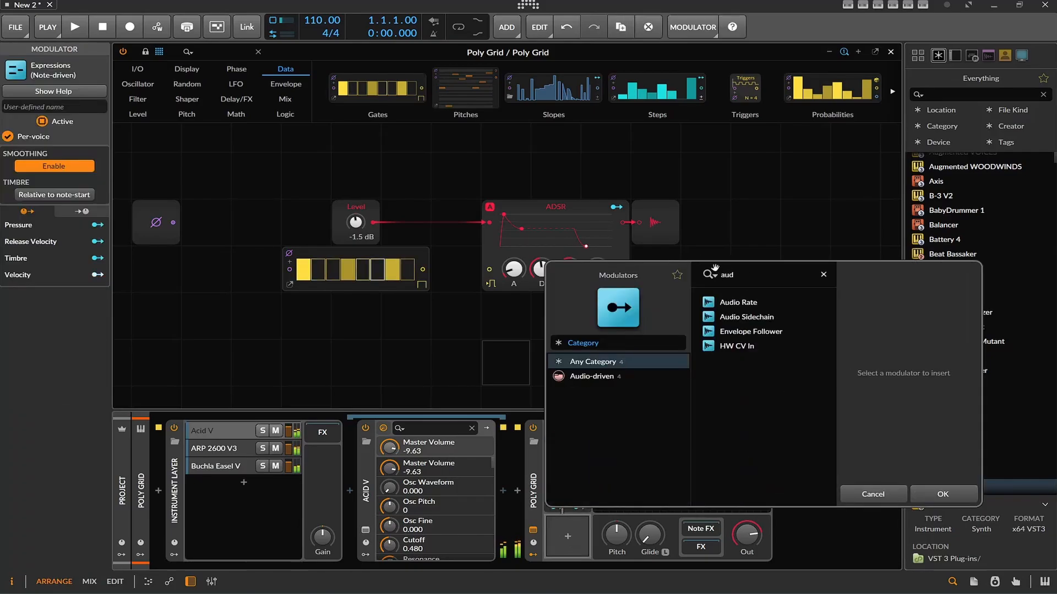
pyautogui.doubleClick(731, 304)
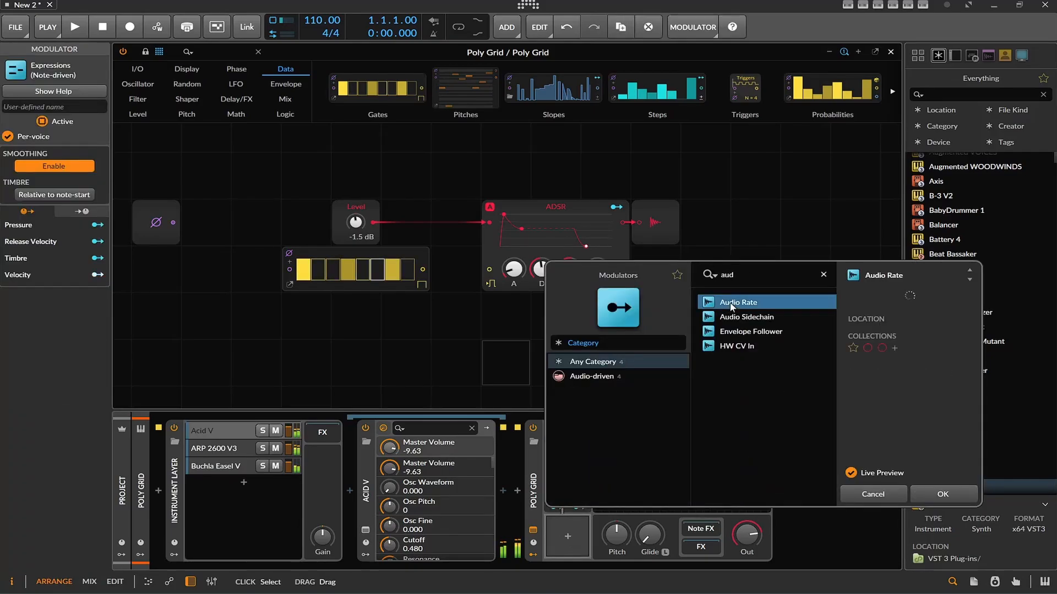
# Set the Audio Rate modulator's source to Acid V Out from the Poly Grid track's Instrument Layer chains
pyautogui.click(561, 538)
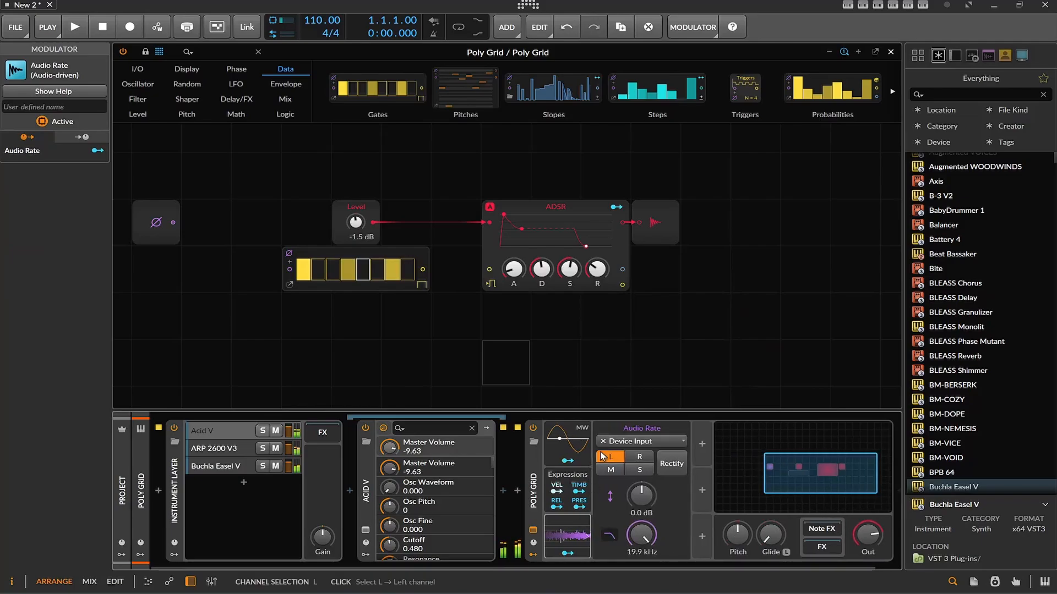
pyautogui.click(637, 442)
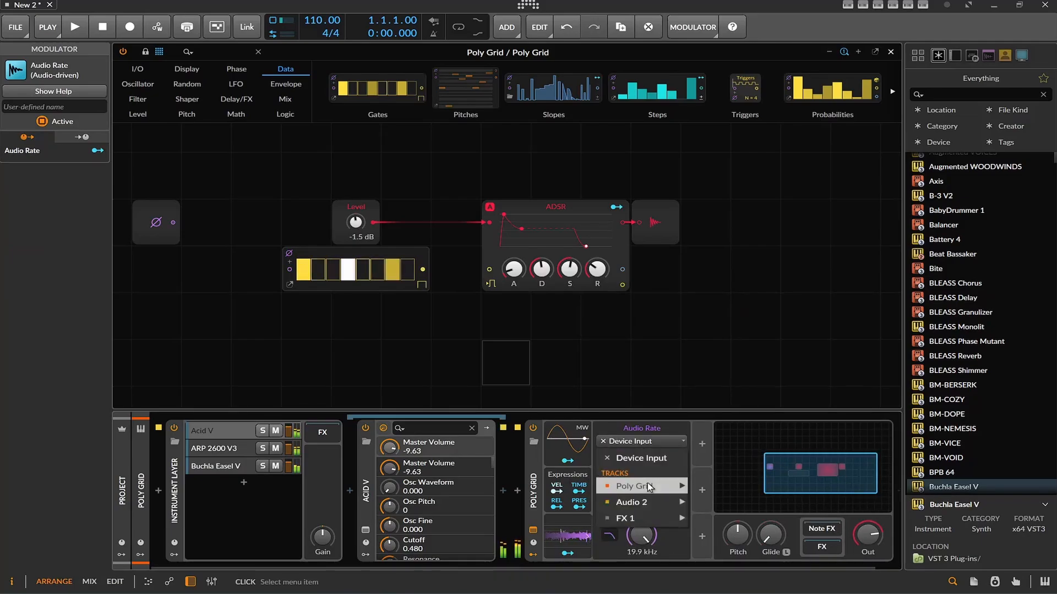
pyautogui.moveTo(652, 499)
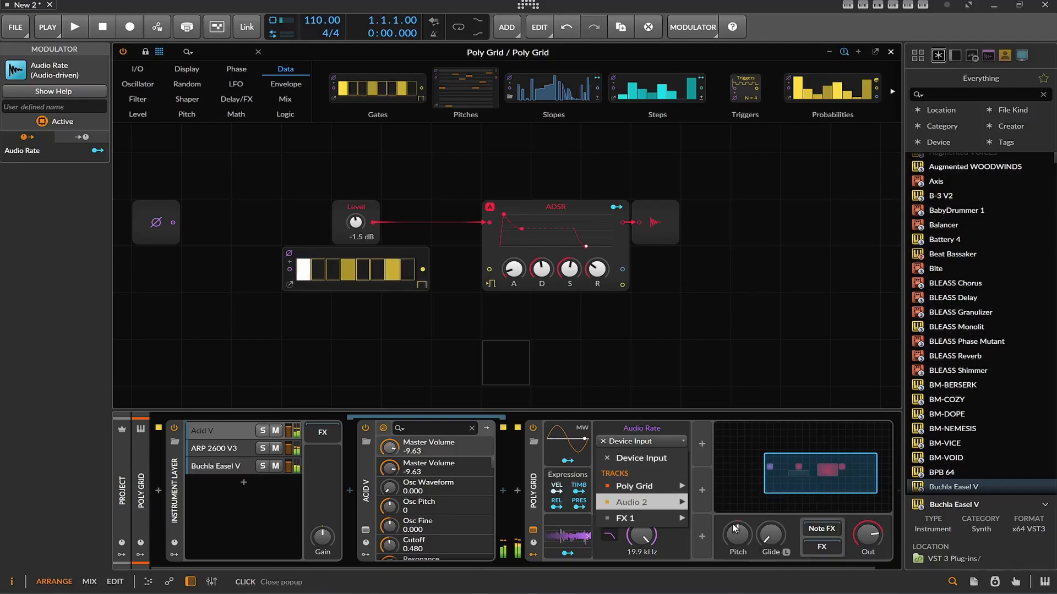
pyautogui.moveTo(731, 543)
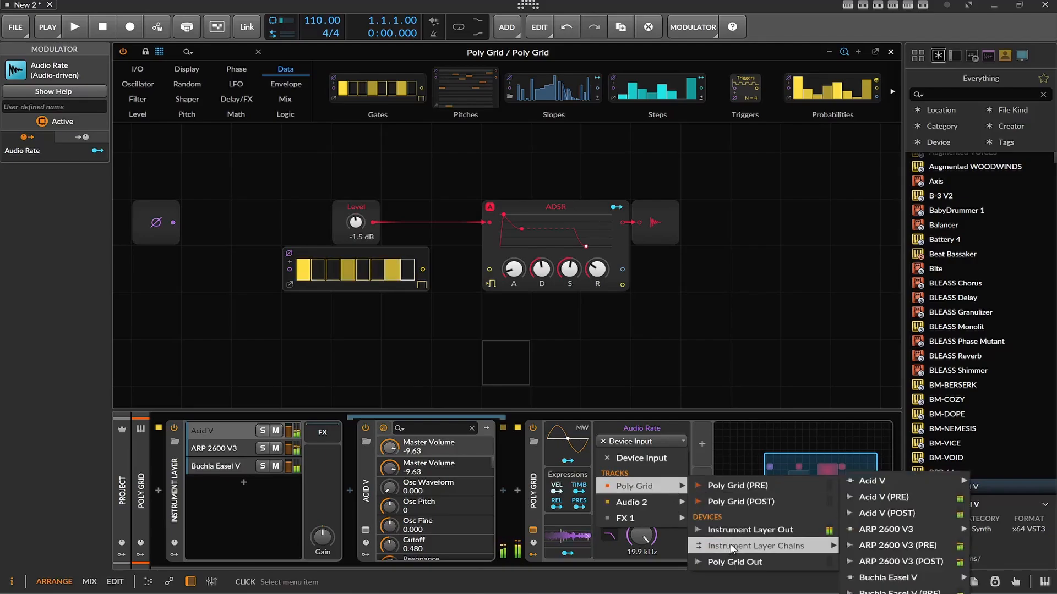
pyautogui.moveTo(874, 485)
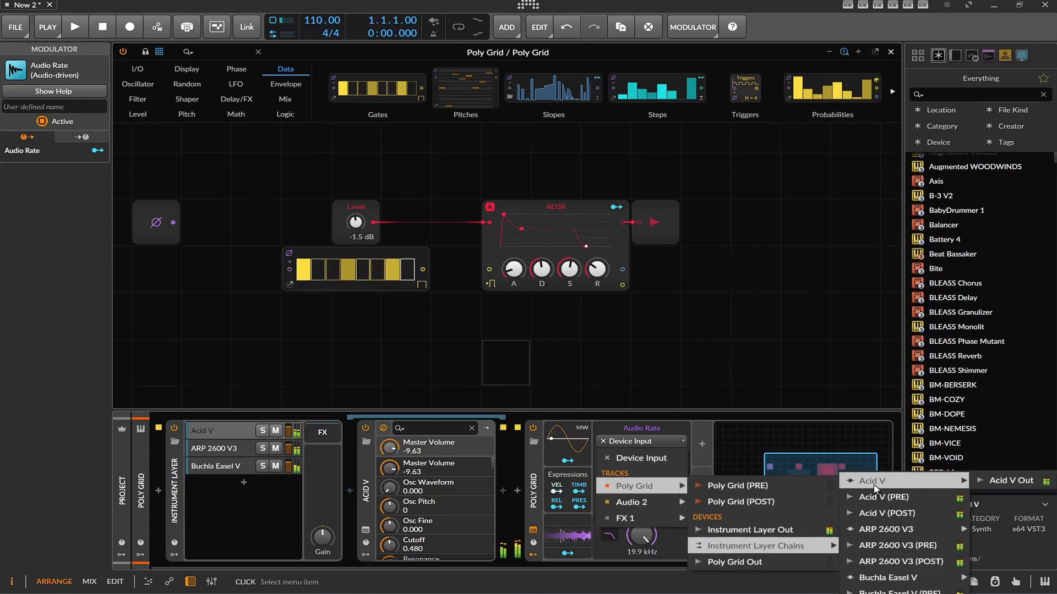
pyautogui.click(1010, 482)
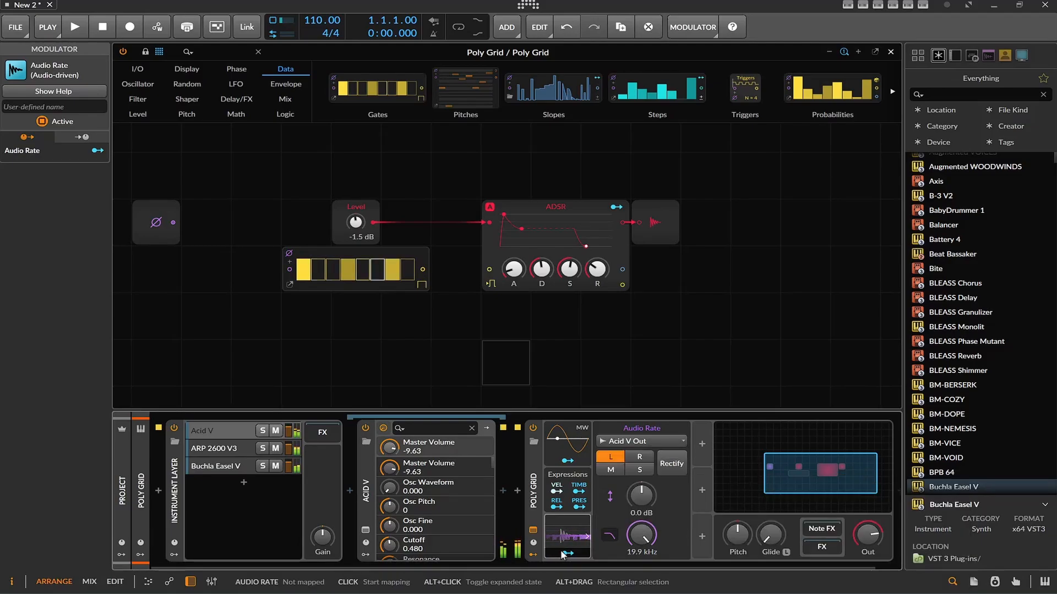
# Map the Audio Rate modulator to the Level module's knob with an amount of 0.904
pyautogui.moveTo(359, 234); pyautogui.dragTo(358, 256)
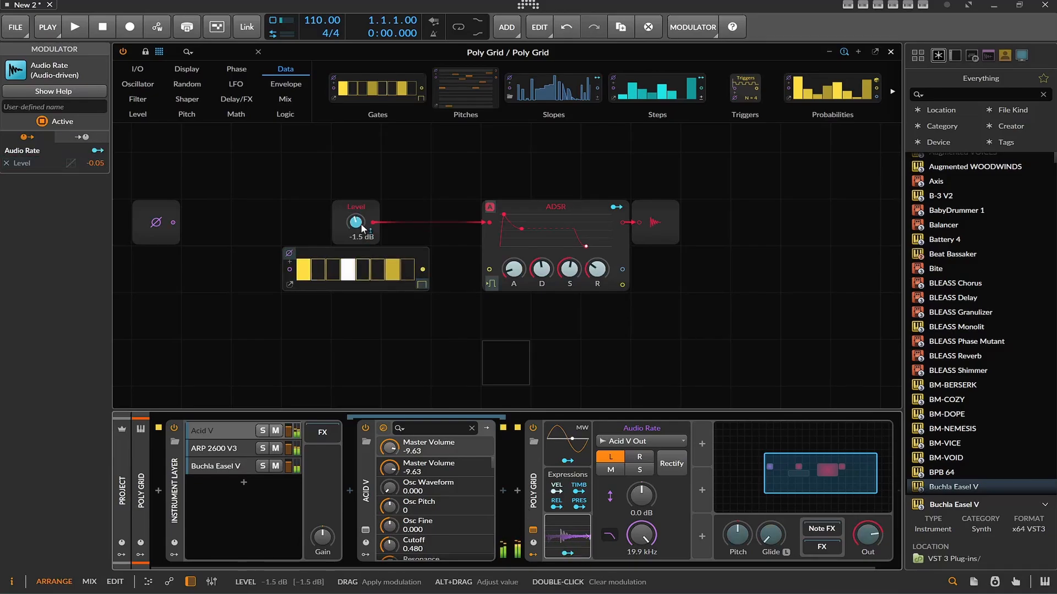
pyautogui.moveTo(355, 222); pyautogui.dragTo(355, 198)
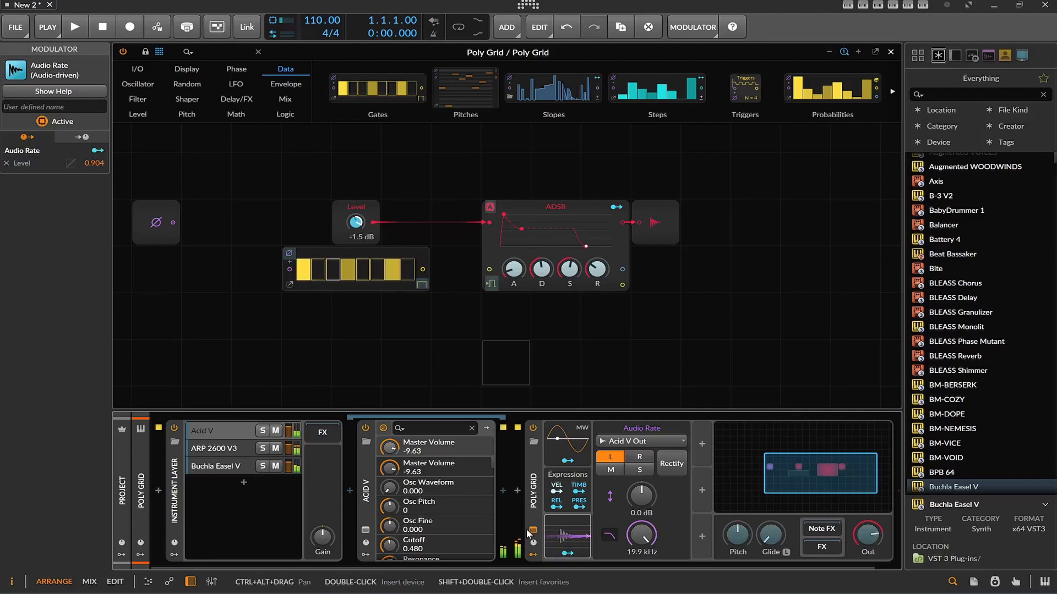
pyautogui.click(567, 553)
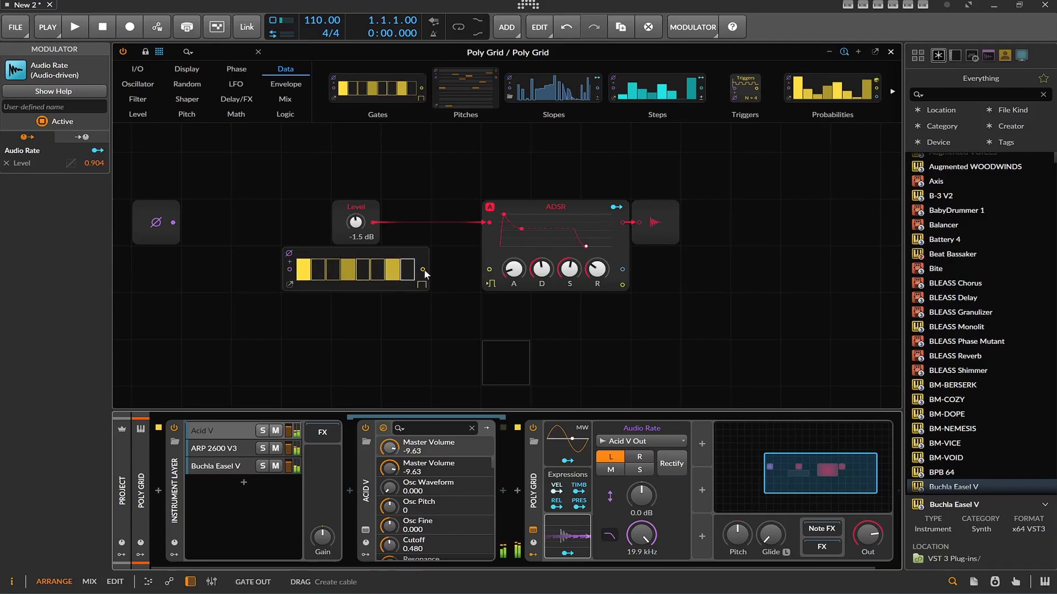
# Connect the Gates output to the ADSR's gate input, spread Level and Gates apart, and enable gate steps 2 and 6
pyautogui.moveTo(423, 269); pyautogui.dragTo(489, 269)
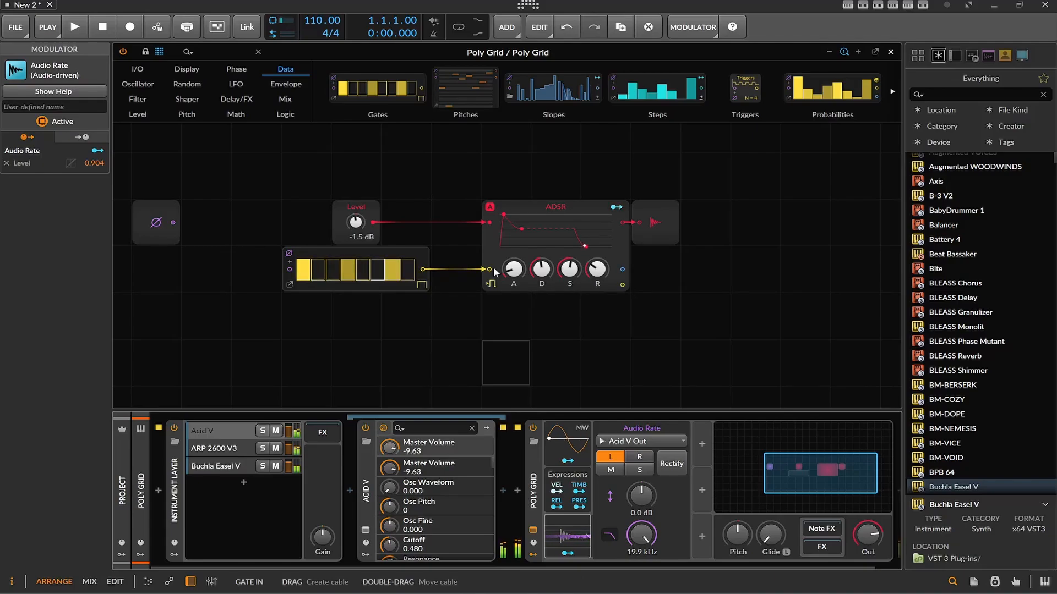
pyautogui.moveTo(362, 207); pyautogui.dragTo(362, 160)
pyautogui.moveTo(332, 257); pyautogui.dragTo(231, 350)
pyautogui.moveTo(291, 368); pyautogui.dragTo(283, 364)
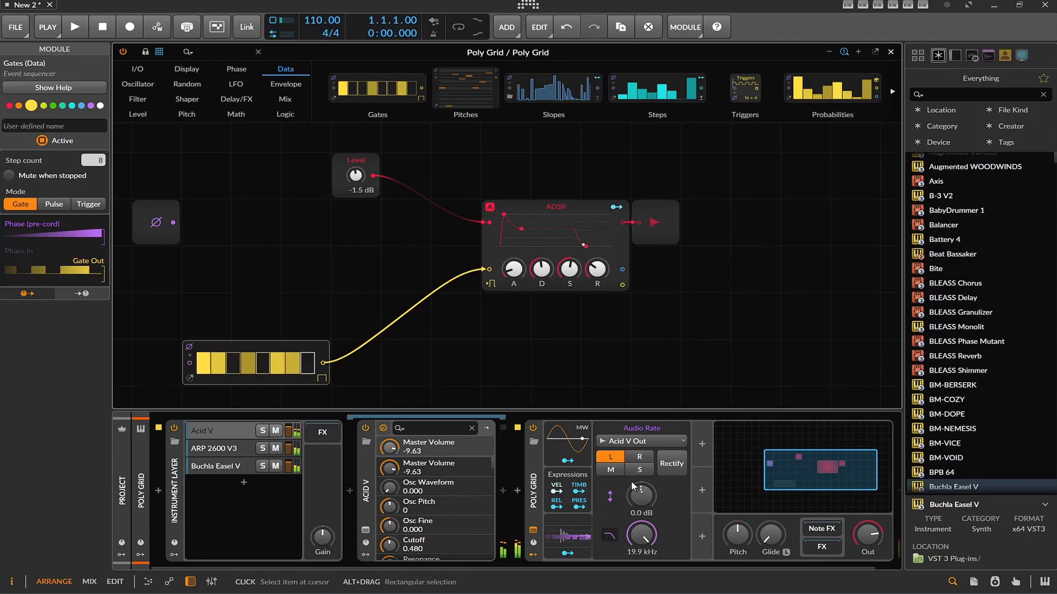
# Collapse the first Audio Rate modulator's settings and add a second Audio Rate modulator to Poly Grid
pyautogui.click(569, 535)
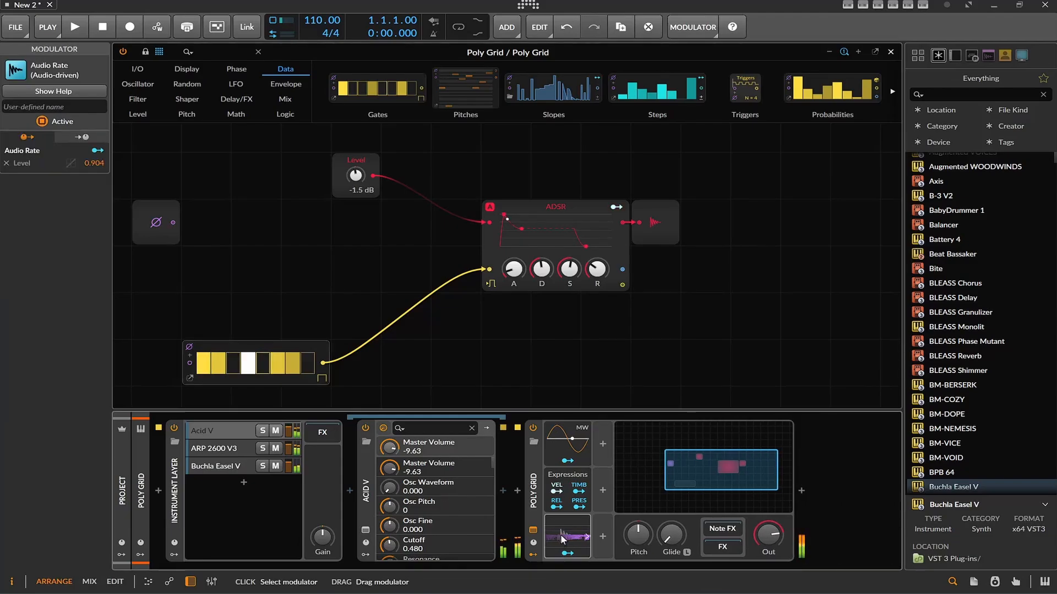
pyautogui.click(602, 445)
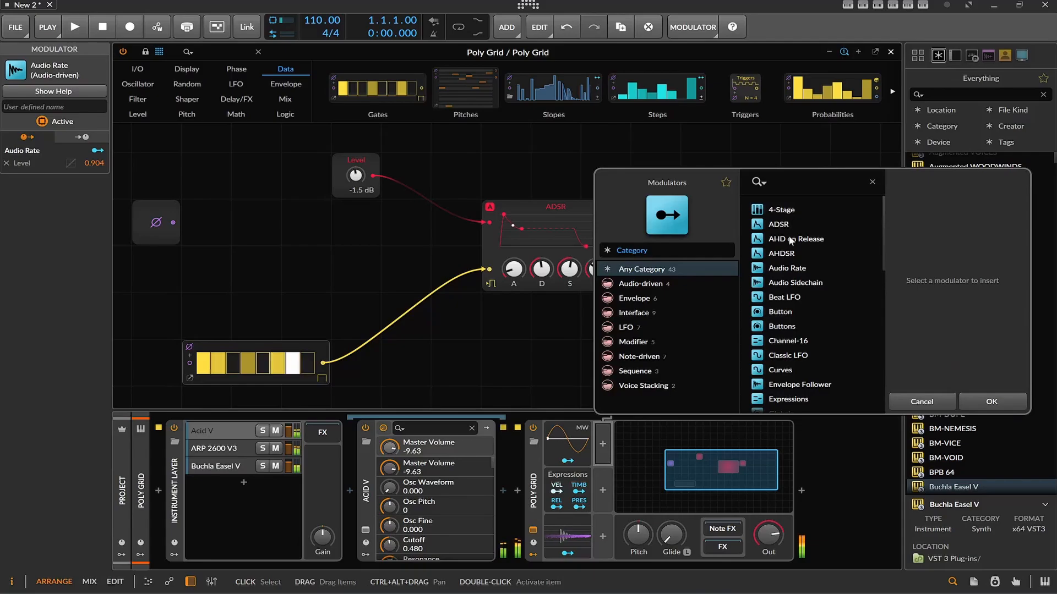
pyautogui.click(788, 267)
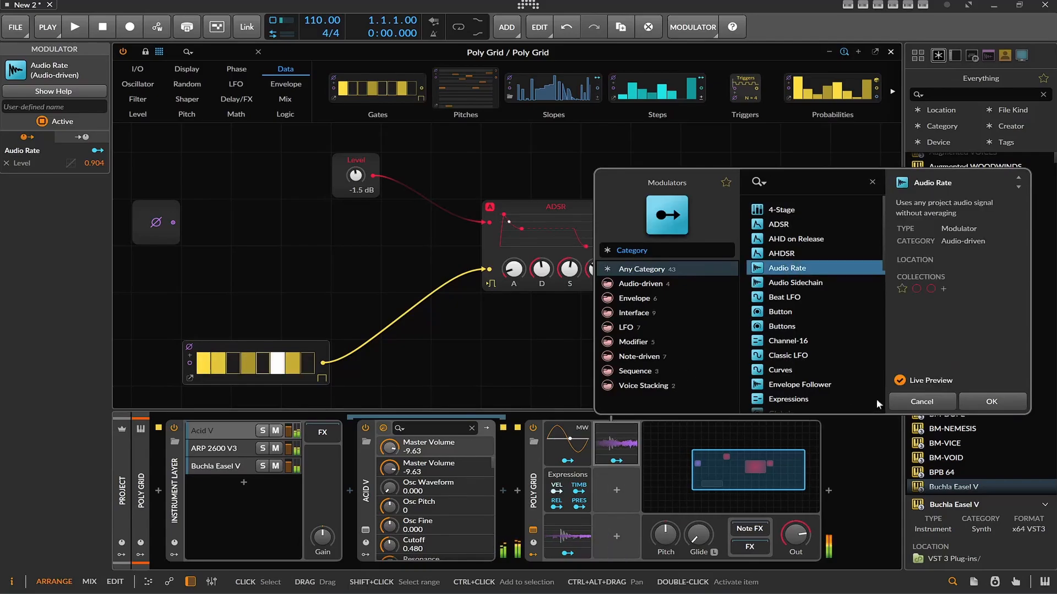
pyautogui.click(961, 402)
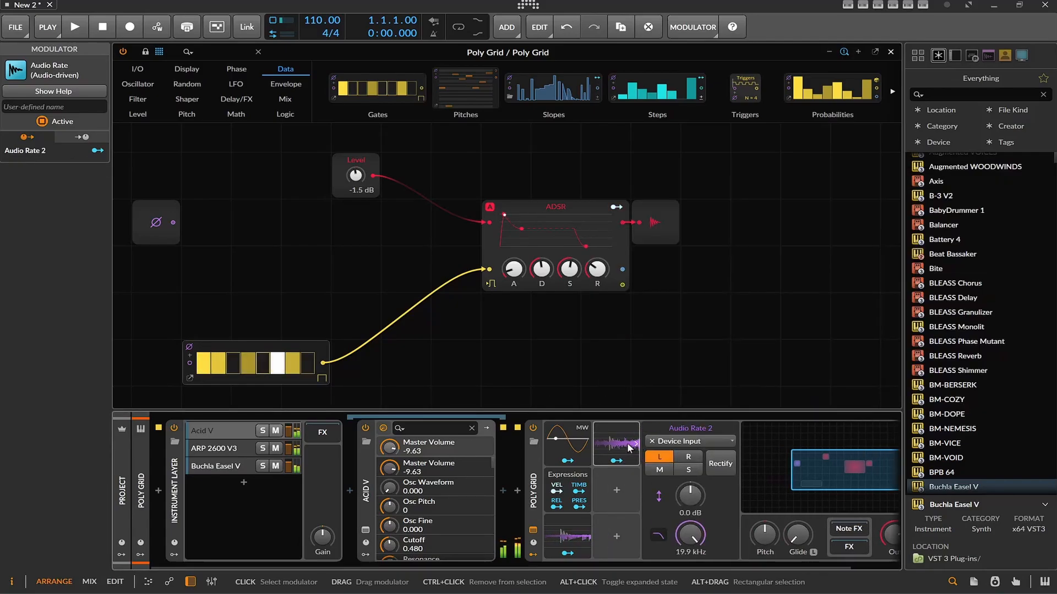
# Set Audio Rate 2's source to Buchla Easel V Out from the Instrument Layer chains
pyautogui.click(692, 442)
pyautogui.moveTo(695, 487)
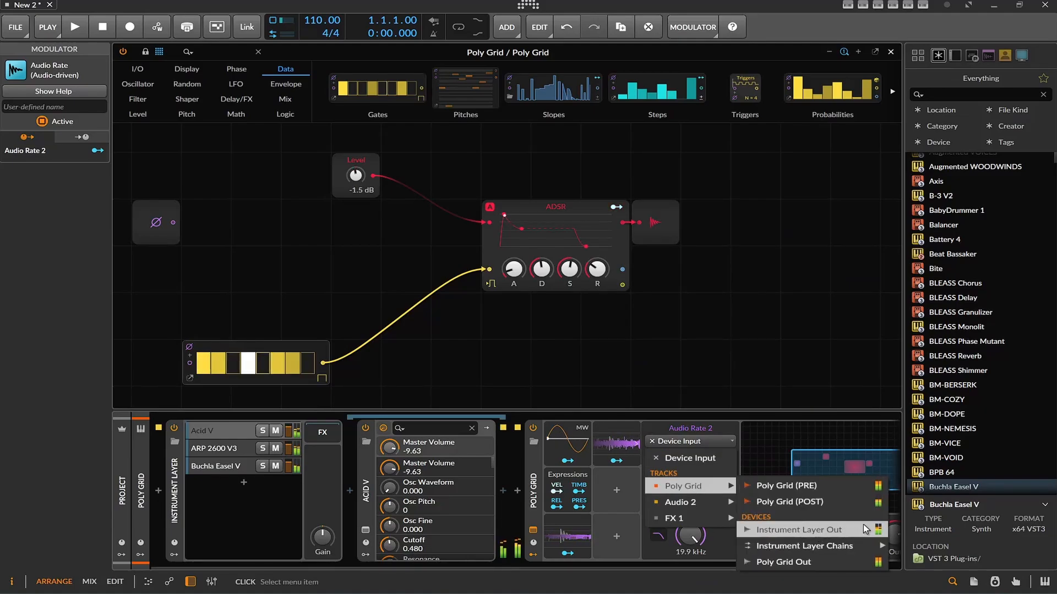
pyautogui.moveTo(859, 546)
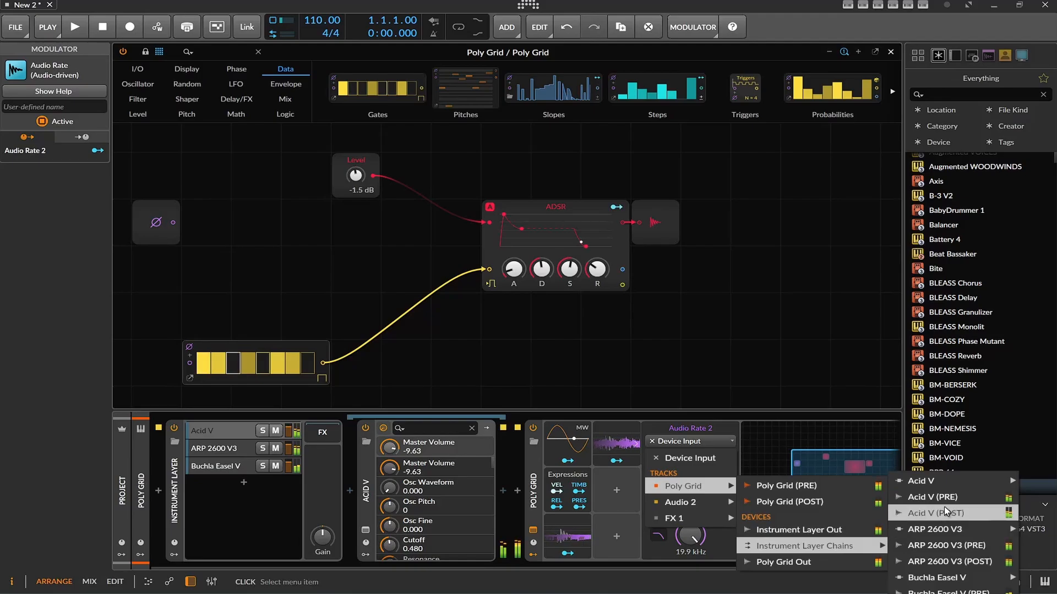
pyautogui.moveTo(953, 579)
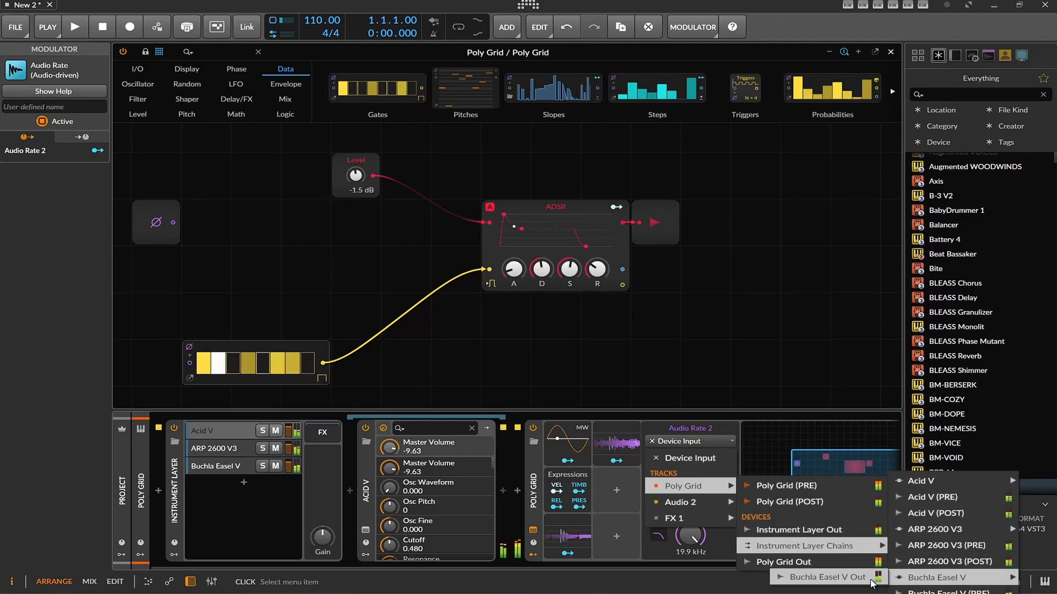
pyautogui.click(837, 578)
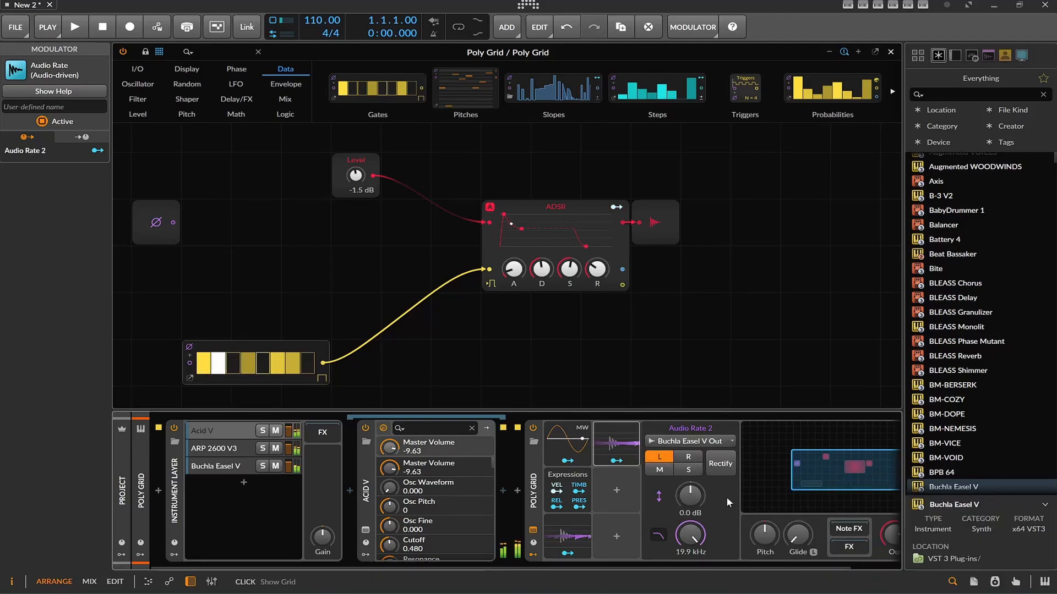
# Duplicate the Level module and insert a Mixer before the ADSR, fed by both Level modules
pyautogui.rightClick(343, 181)
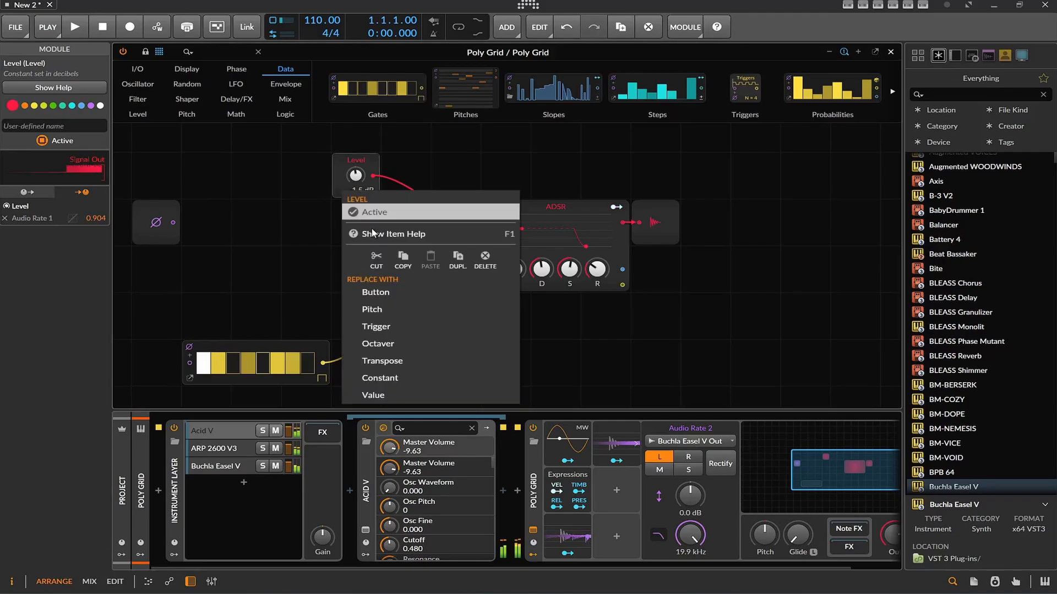
pyautogui.click(456, 258)
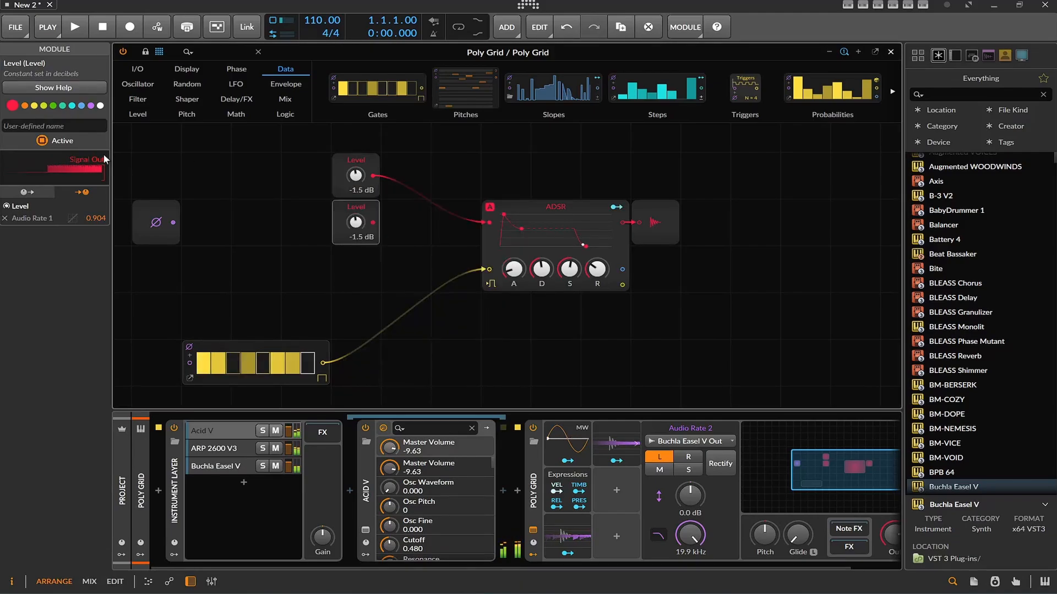
pyautogui.click(285, 99)
pyautogui.moveTo(400, 82); pyautogui.dragTo(430, 207)
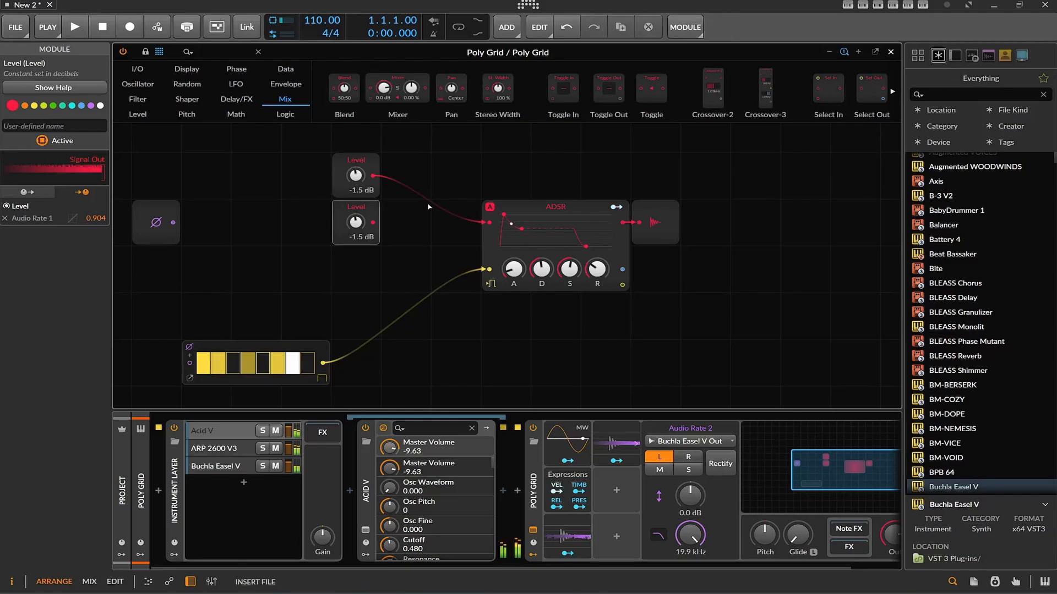
pyautogui.moveTo(380, 179); pyautogui.dragTo(384, 177)
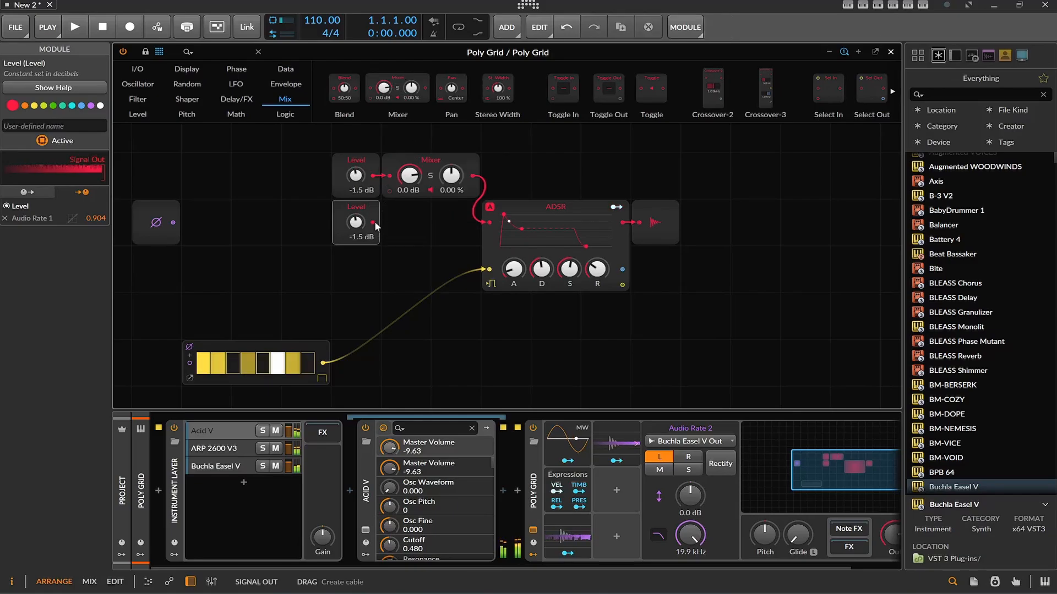
pyautogui.moveTo(374, 222); pyautogui.dragTo(409, 246)
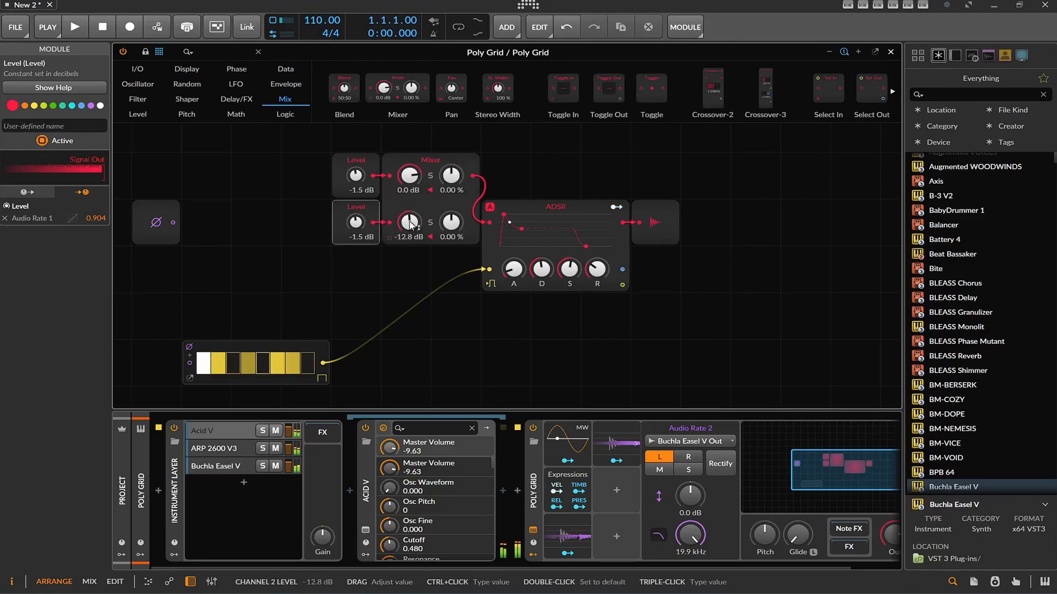
# Map Audio Rate 2 to the duplicated Level module's knob with an amount of 0.752
pyautogui.click(615, 461)
pyautogui.moveTo(355, 222); pyautogui.dragTo(355, 208)
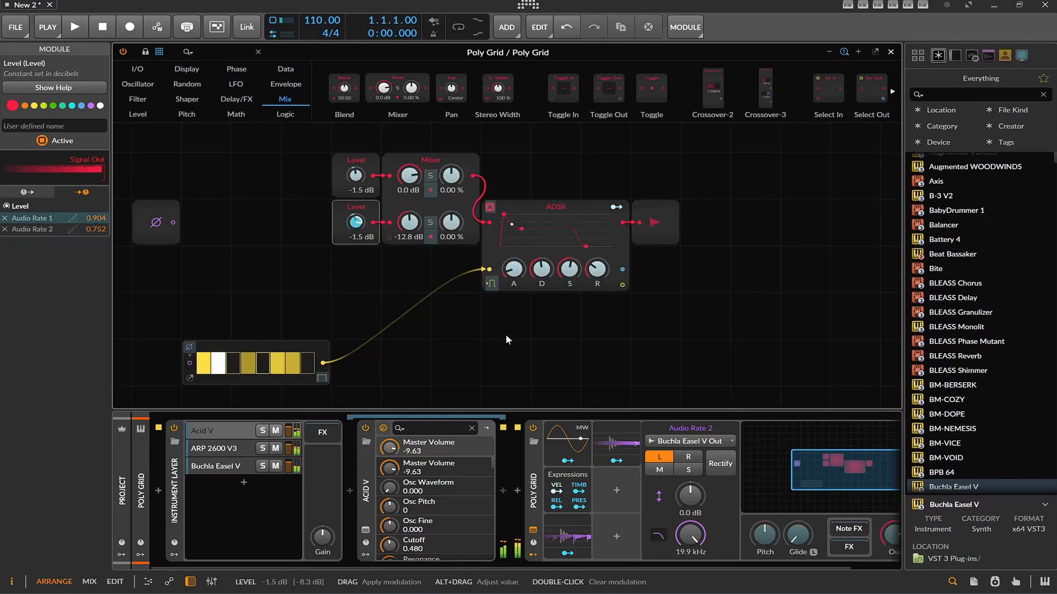
pyautogui.click(625, 459)
# Balance the Mixer with channel 1 at -13.2 dB and channel 2 at -4.7 dB with 13.6 % pan
pyautogui.moveTo(415, 226); pyautogui.dragTo(447, 214)
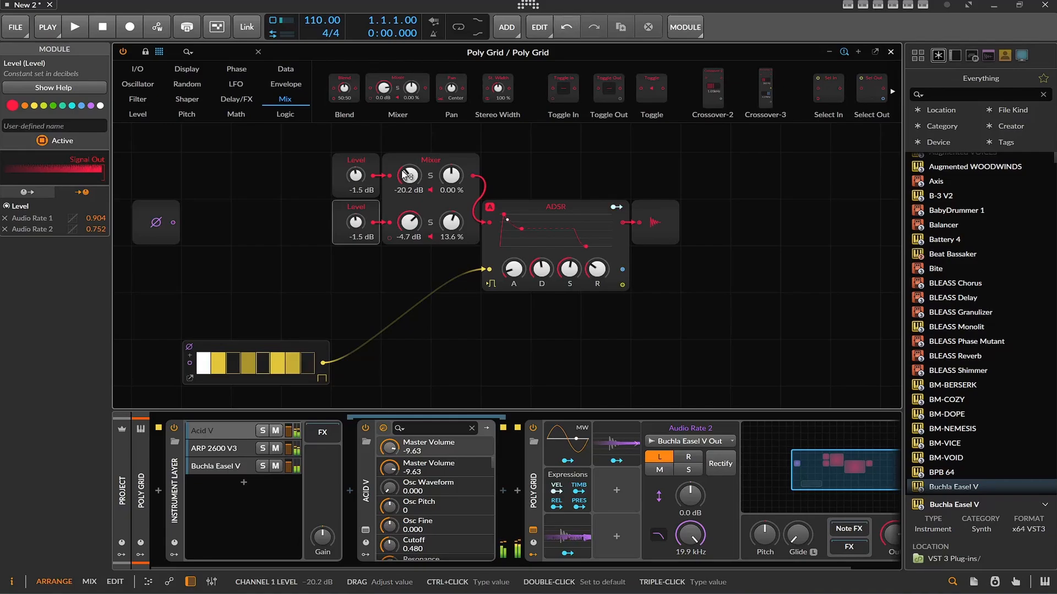
pyautogui.moveTo(410, 175); pyautogui.dragTo(409, 159)
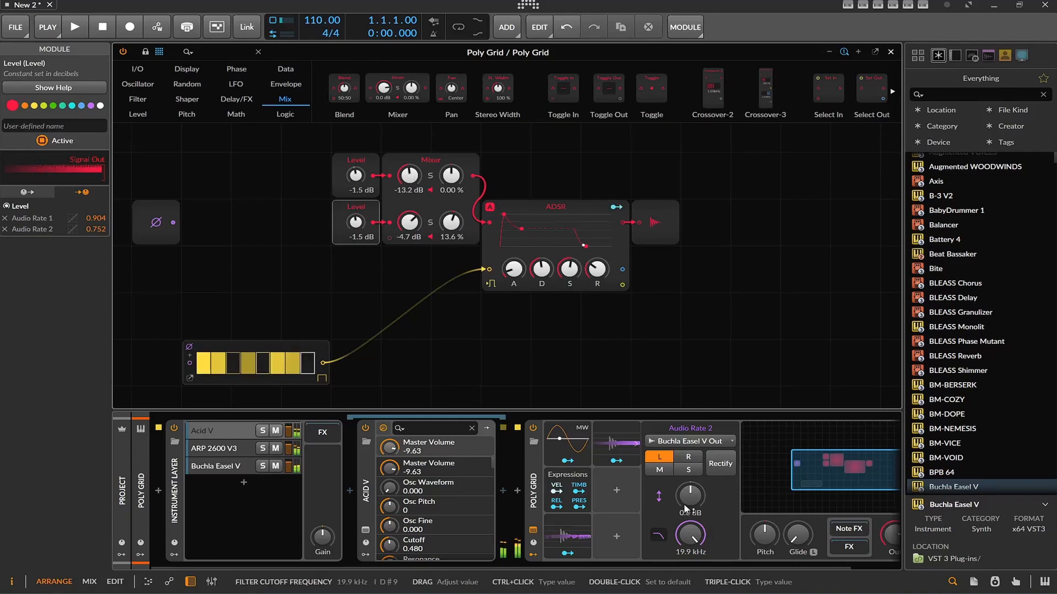
# Set Audio Rate 2's source to ARP 2600 V3 (POST) from the Instrument Layer chains
pyautogui.click(633, 457)
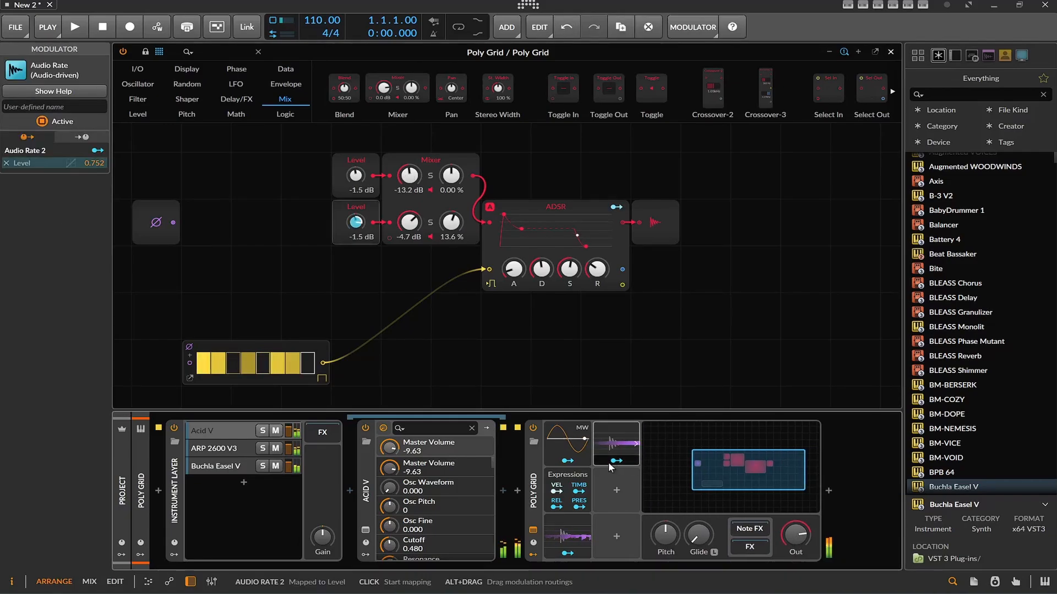
pyautogui.click(612, 461)
pyautogui.click(623, 456)
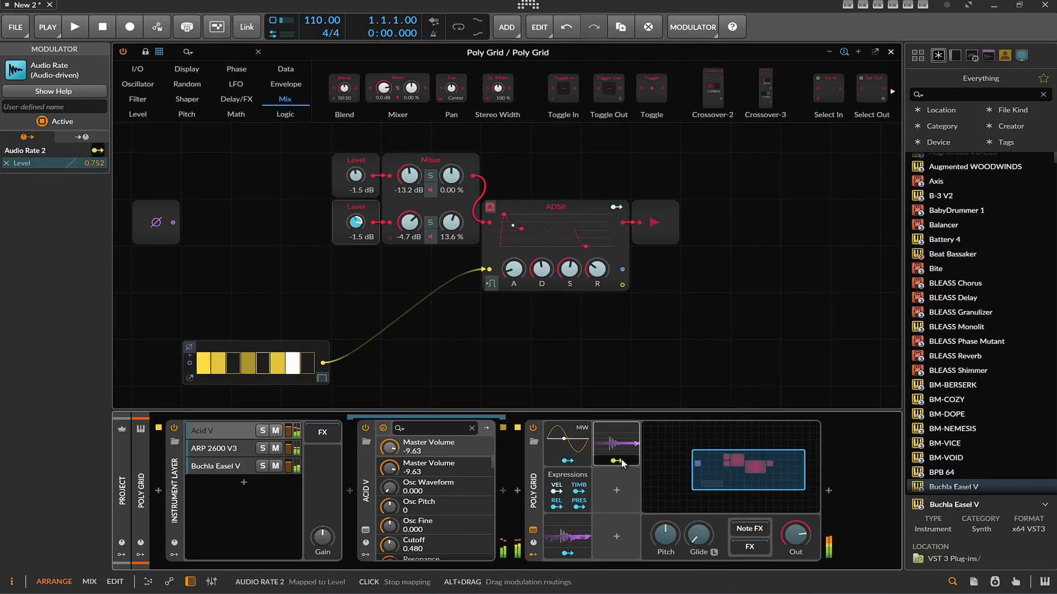
pyautogui.click(623, 456)
pyautogui.click(705, 443)
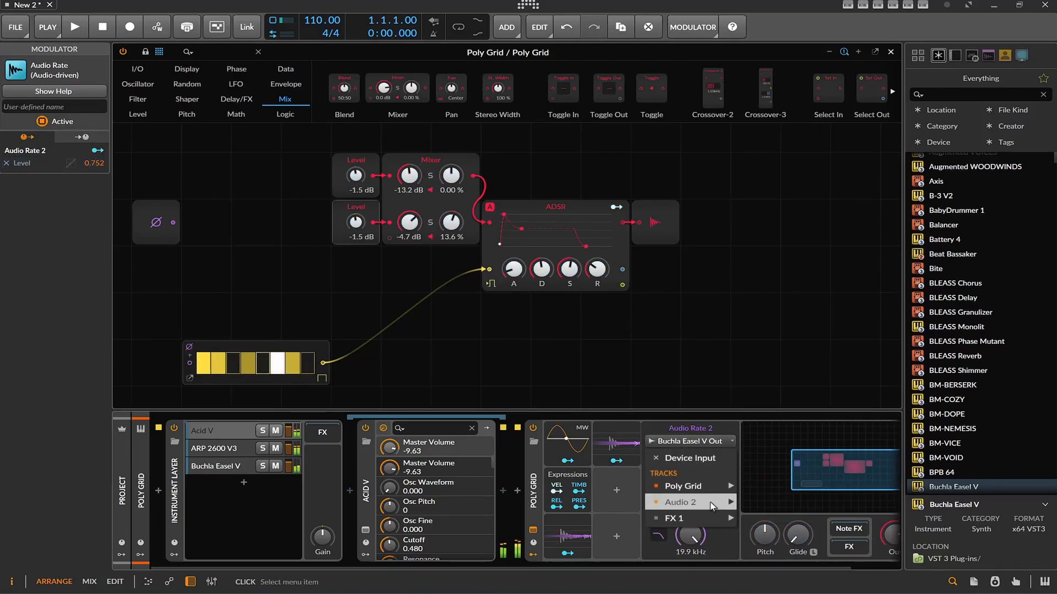
pyautogui.moveTo(804, 514)
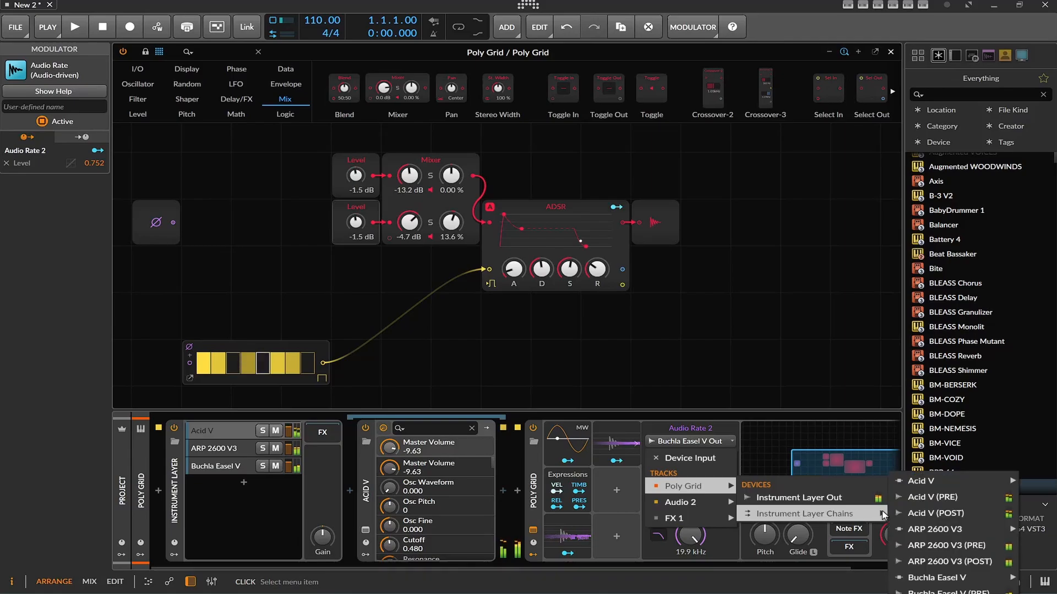
pyautogui.click(940, 561)
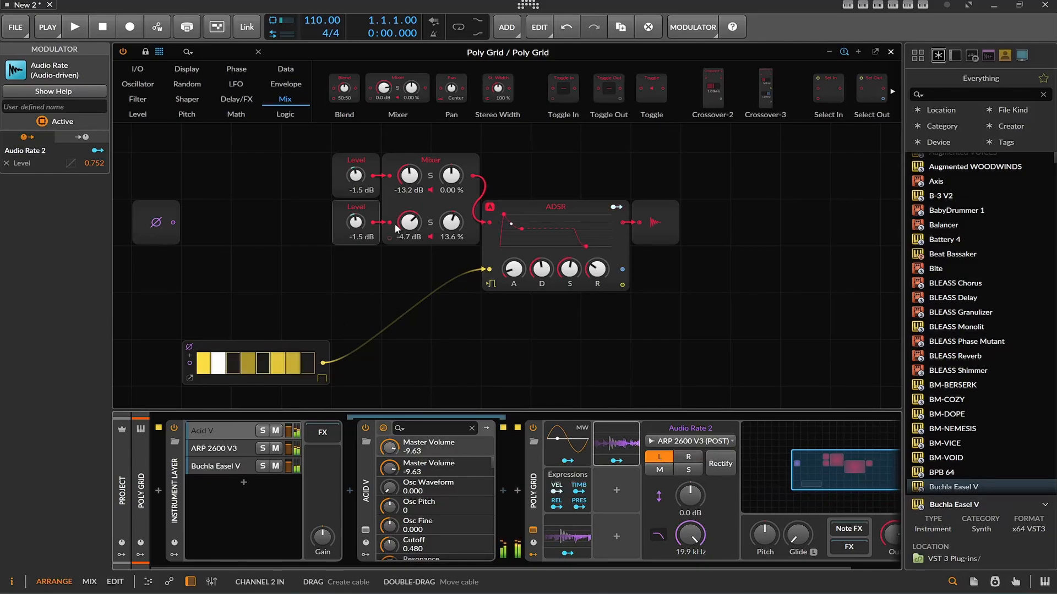
# Delete the Mixer and move both Level modules close to the note input, leaving a gap between them
pyautogui.moveTo(408, 224); pyautogui.dragTo(255, 209)
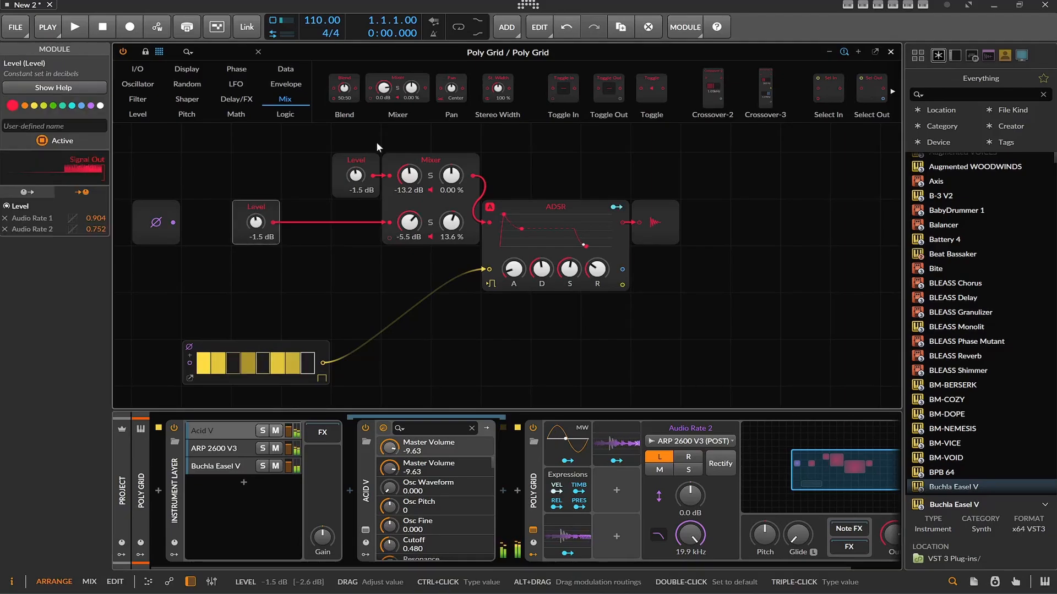
pyautogui.moveTo(356, 159); pyautogui.dragTo(256, 161)
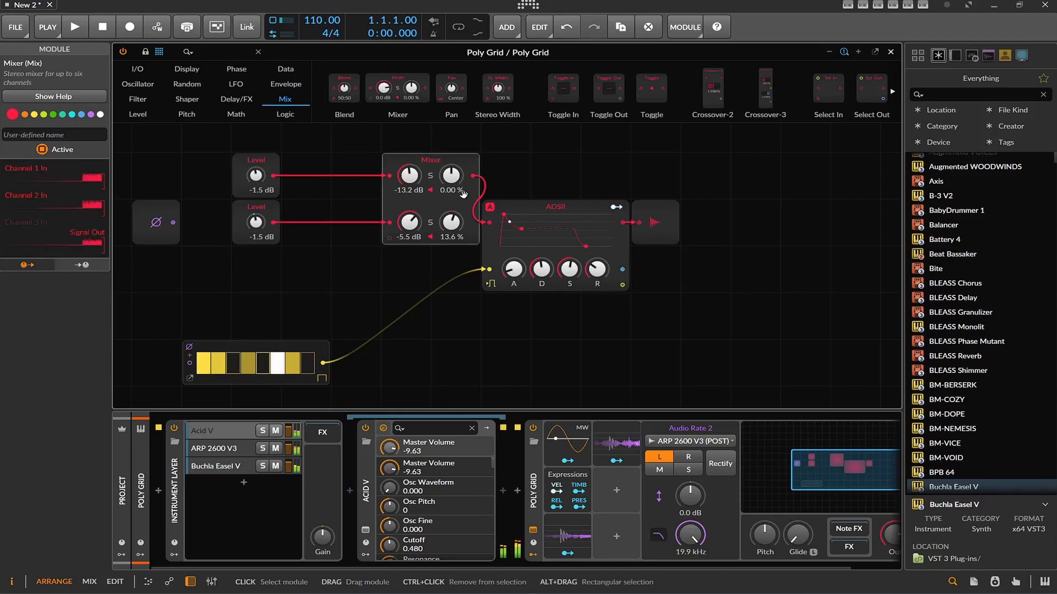
pyautogui.press('Delete')
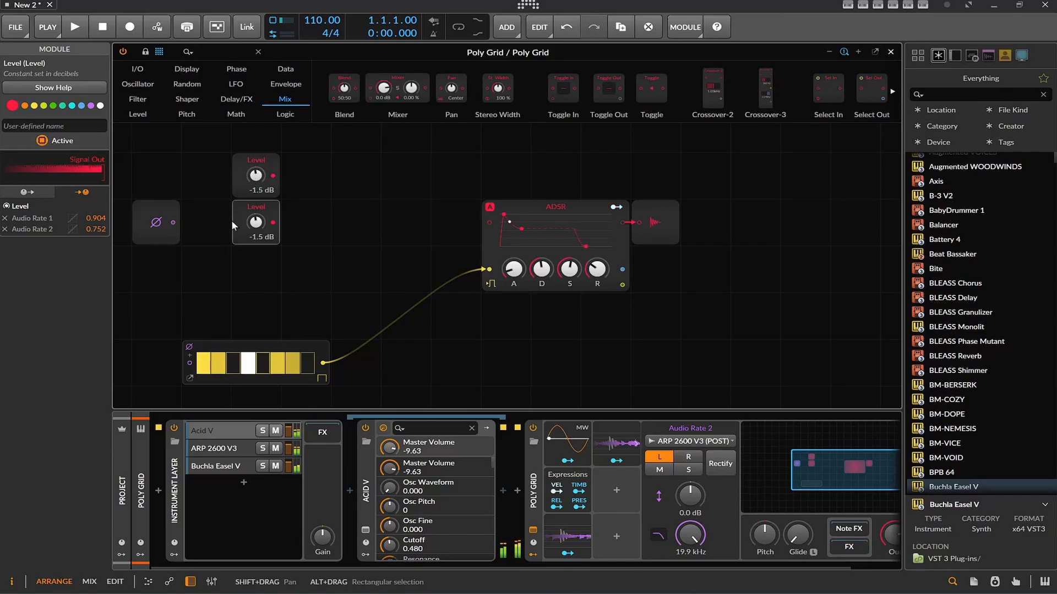
pyautogui.moveTo(245, 220); pyautogui.dragTo(237, 252)
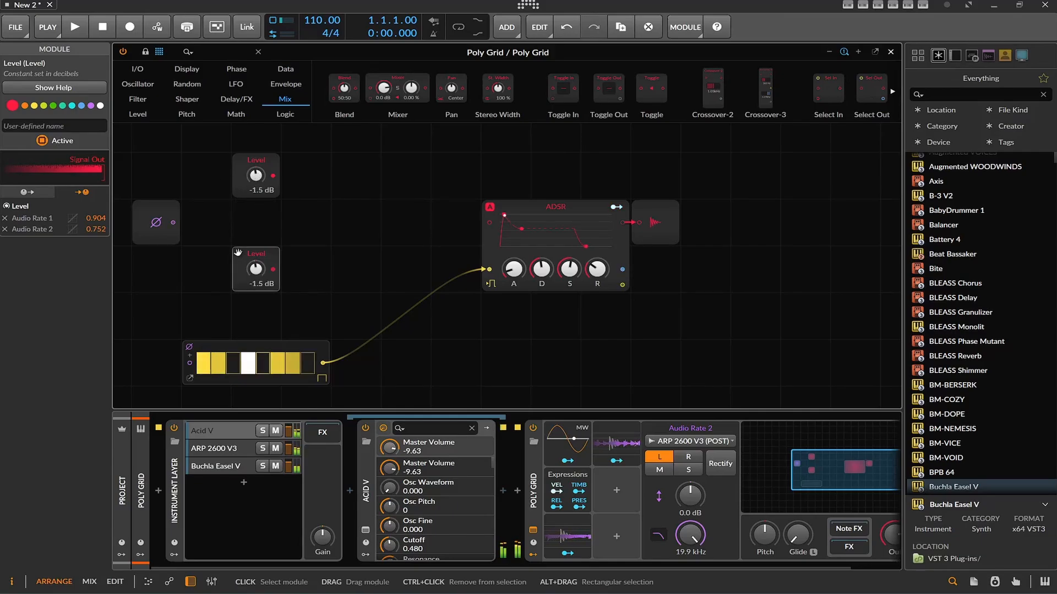
# Insert a Divide module, wiring the upper Level to its first input, the lower Level to its second, and its output to the ADSR
pyautogui.click(222, 114)
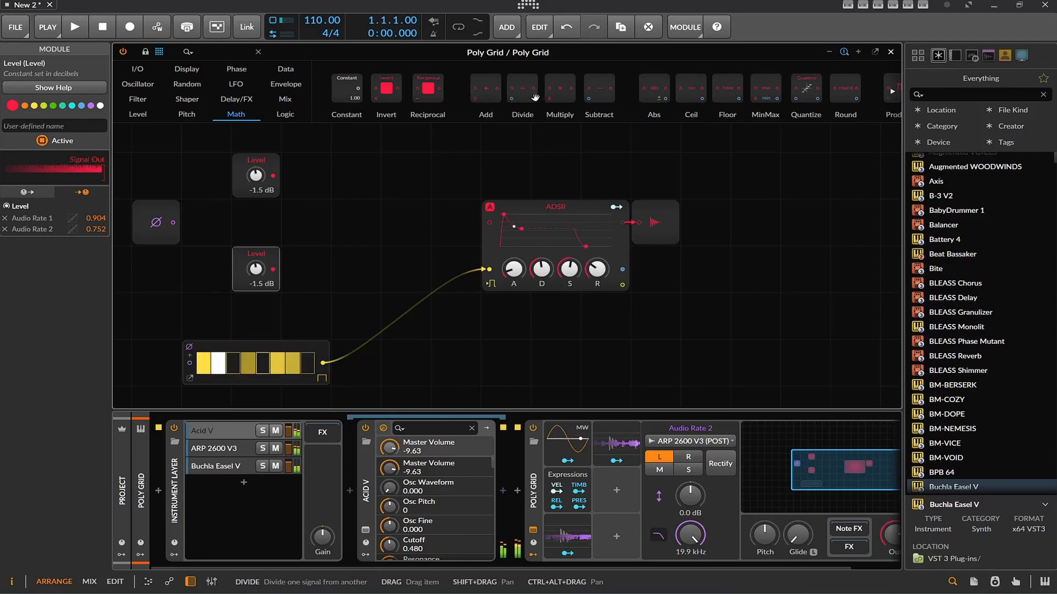
pyautogui.moveTo(522, 89); pyautogui.dragTo(414, 214)
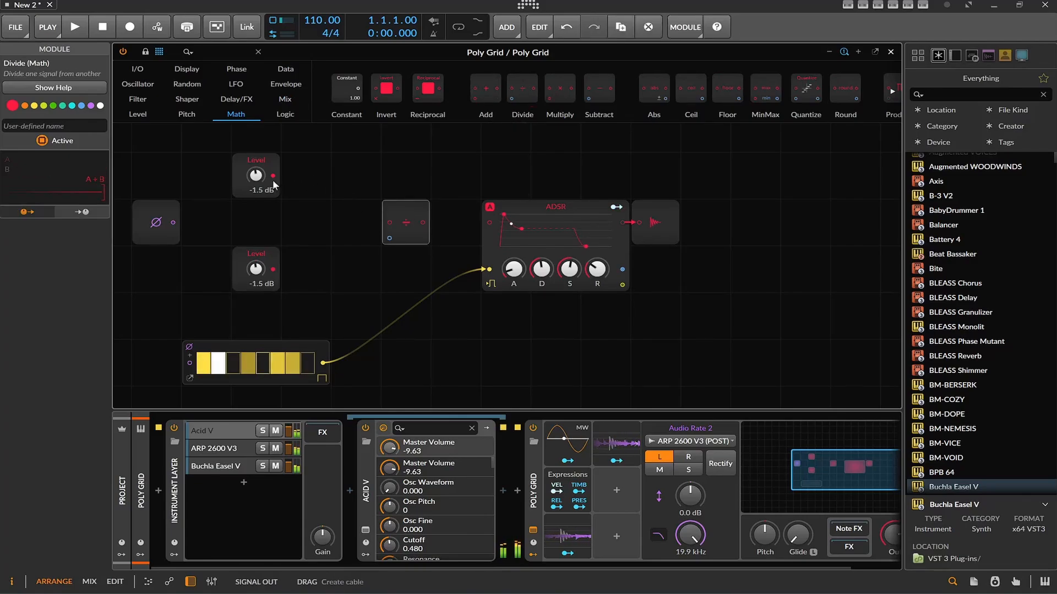
pyautogui.moveTo(272, 175); pyautogui.dragTo(387, 222)
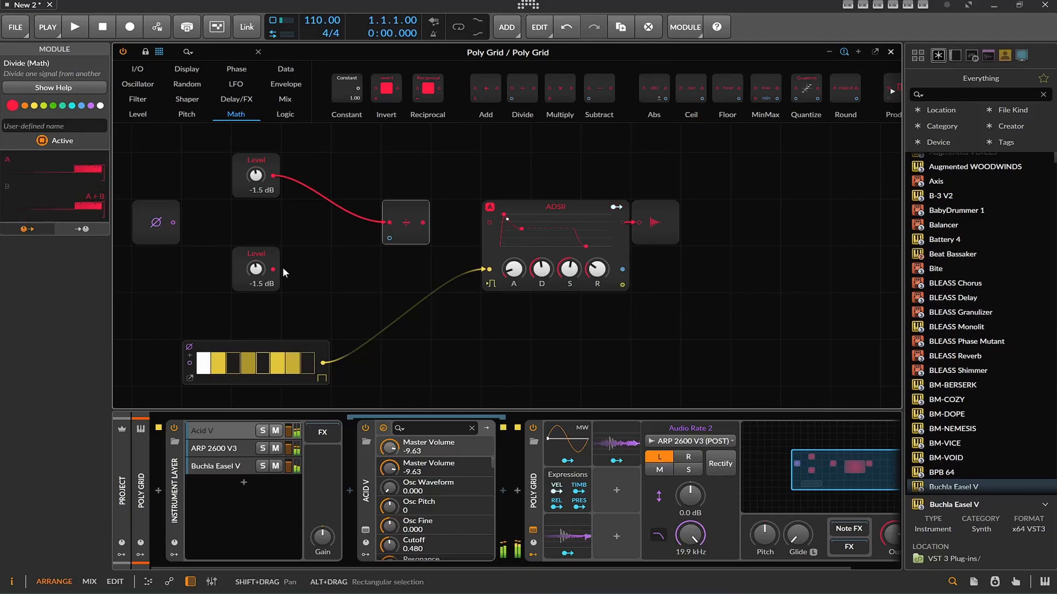
pyautogui.moveTo(273, 269); pyautogui.dragTo(488, 223)
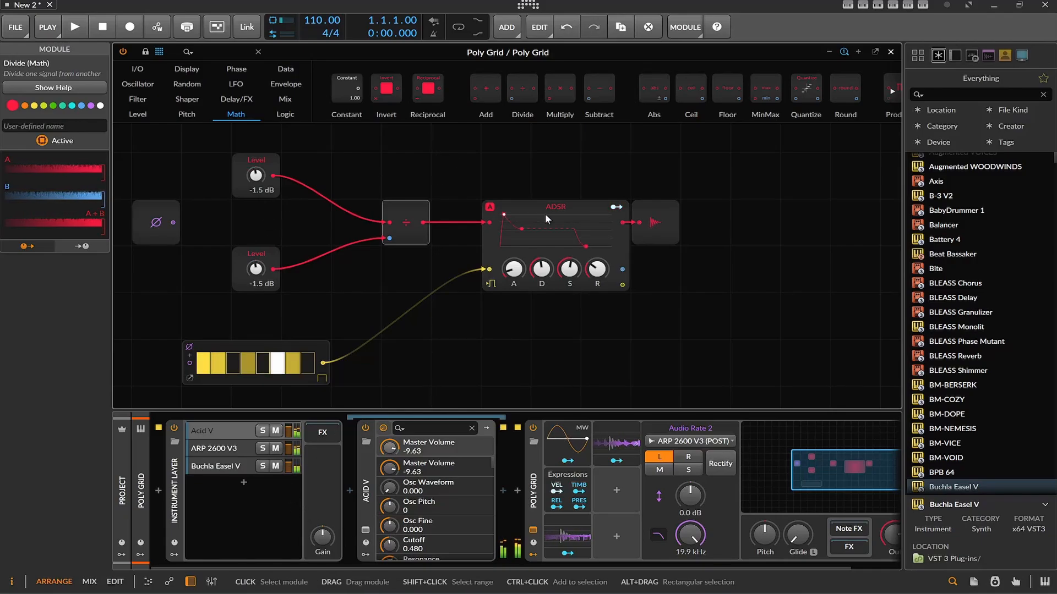
pyautogui.moveTo(405, 231); pyautogui.dragTo(405, 185)
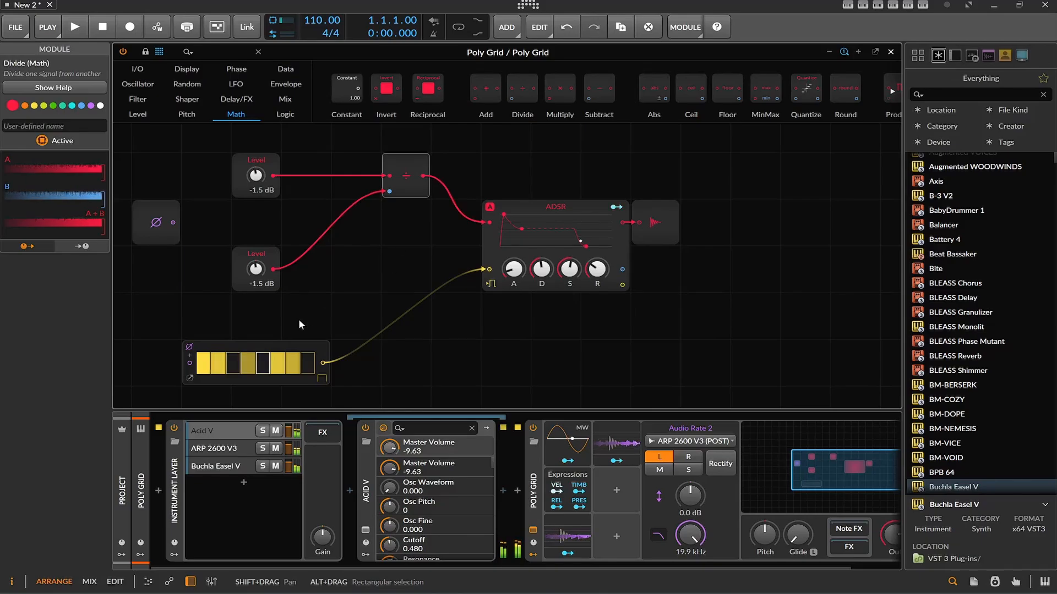
# Duplicate the lower Level module and move the original directly beneath the upper Level
pyautogui.rightClick(268, 278)
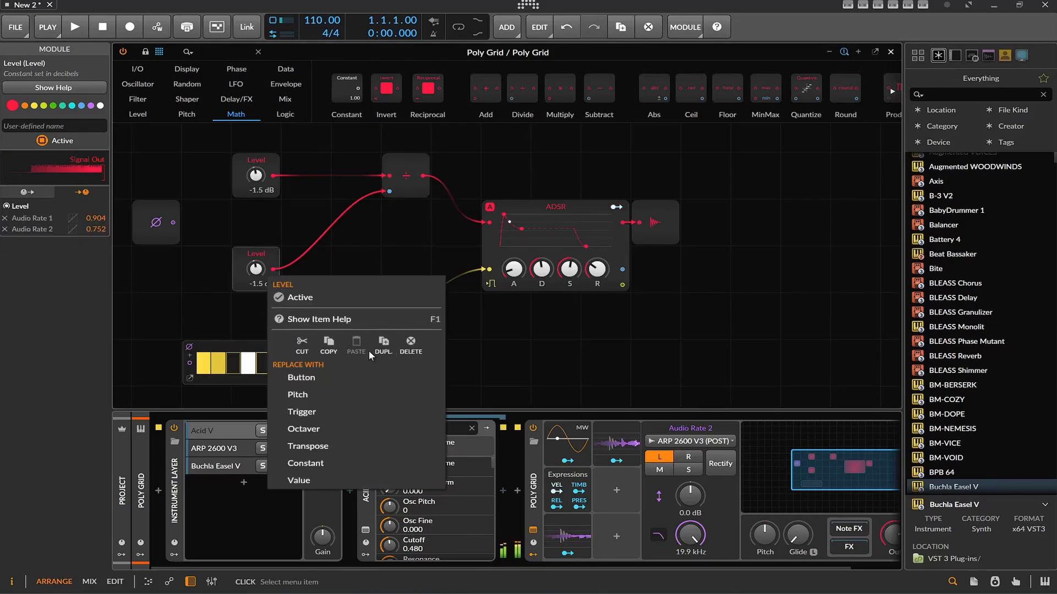
pyautogui.click(382, 345)
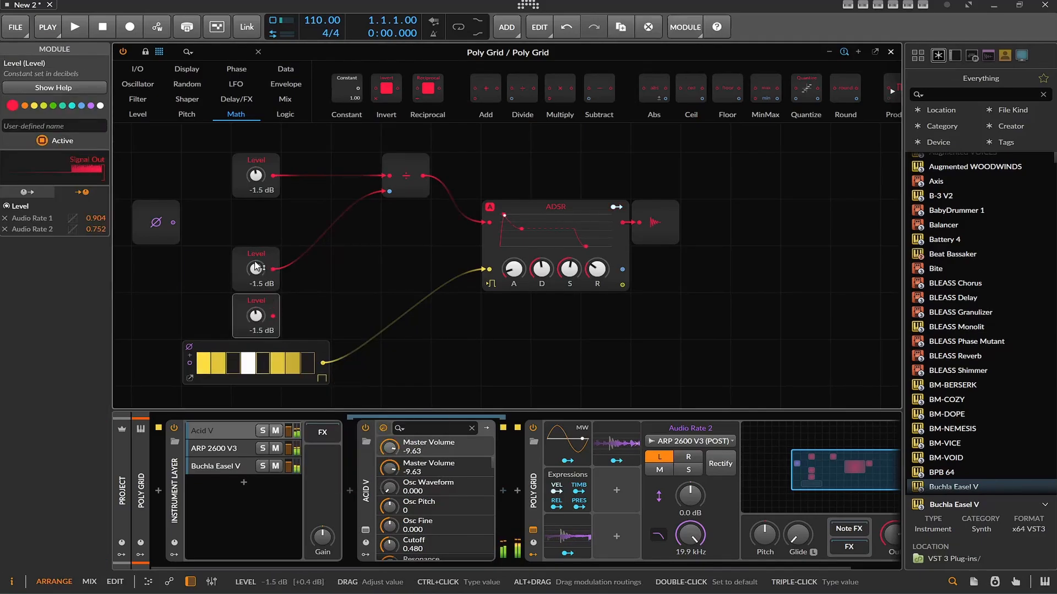
pyautogui.moveTo(256, 255); pyautogui.dragTo(256, 209)
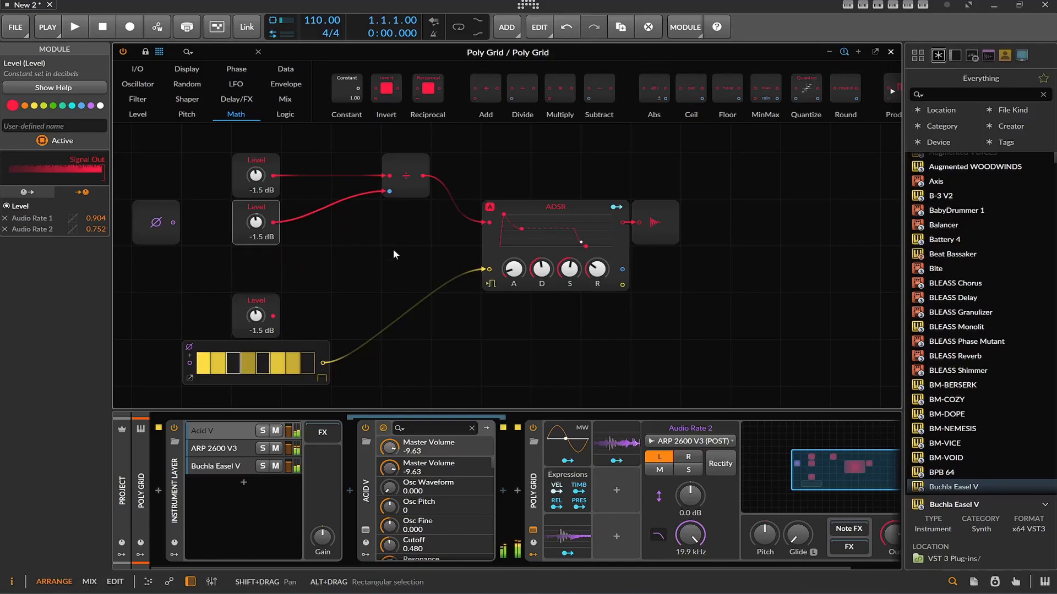
# Add a third Audio Rate modulator to Poly Grid and show its settings
pyautogui.click(617, 489)
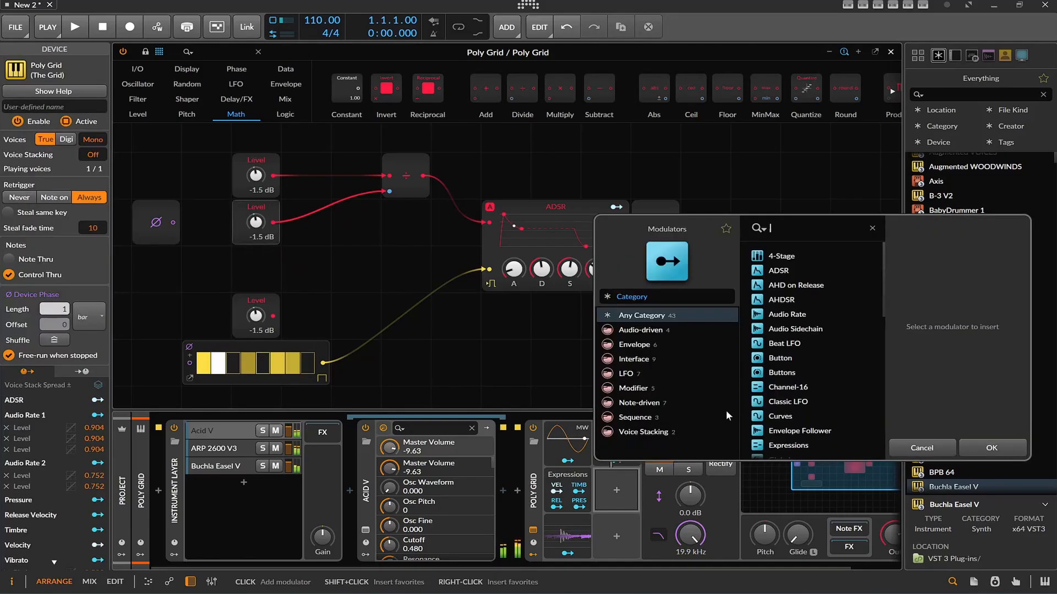
pyautogui.doubleClick(804, 314)
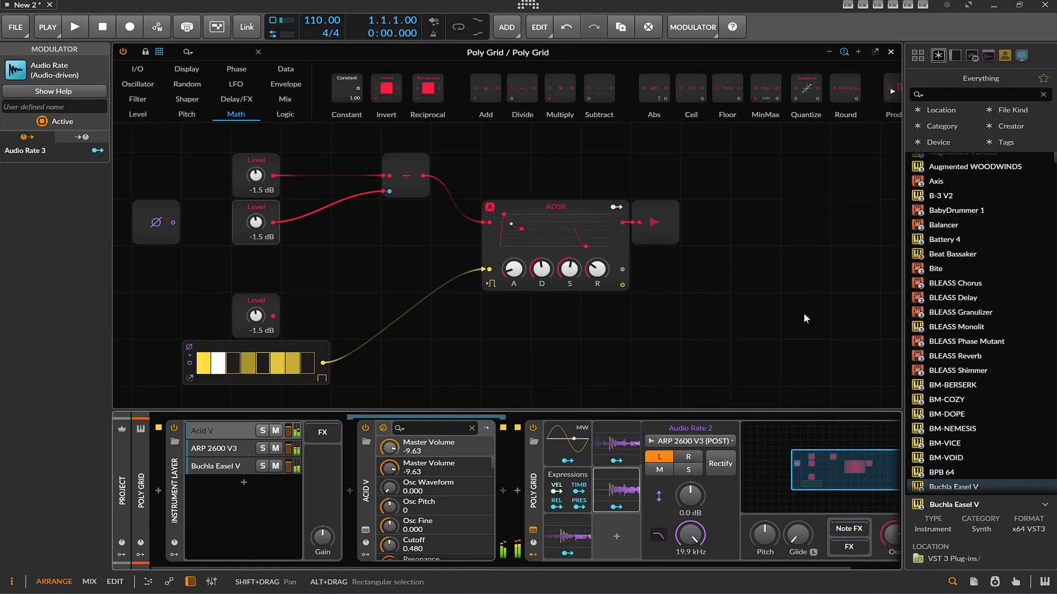
pyautogui.click(633, 491)
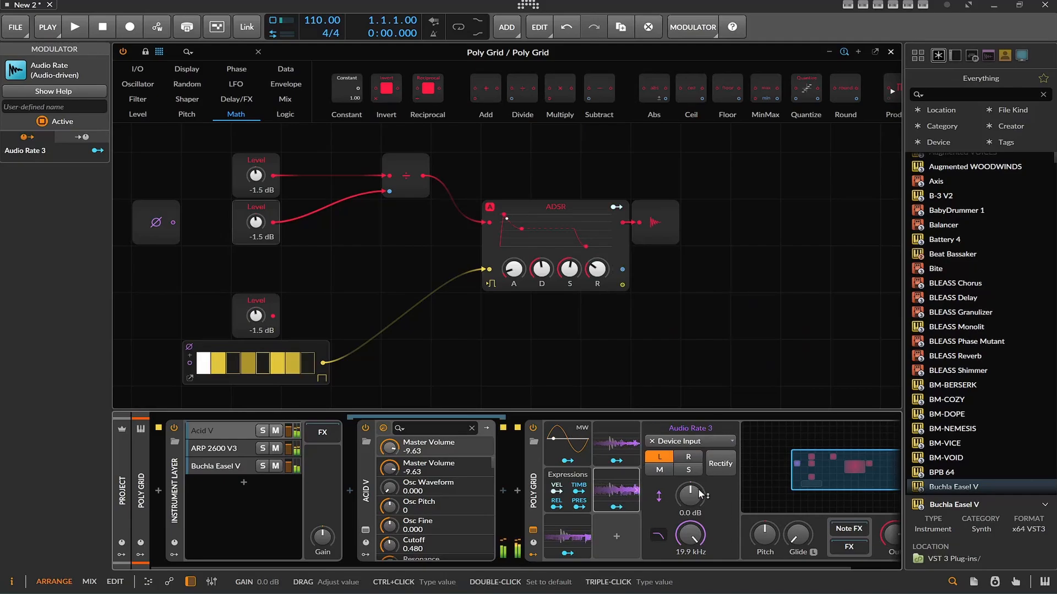
pyautogui.click(626, 496)
pyautogui.click(626, 496)
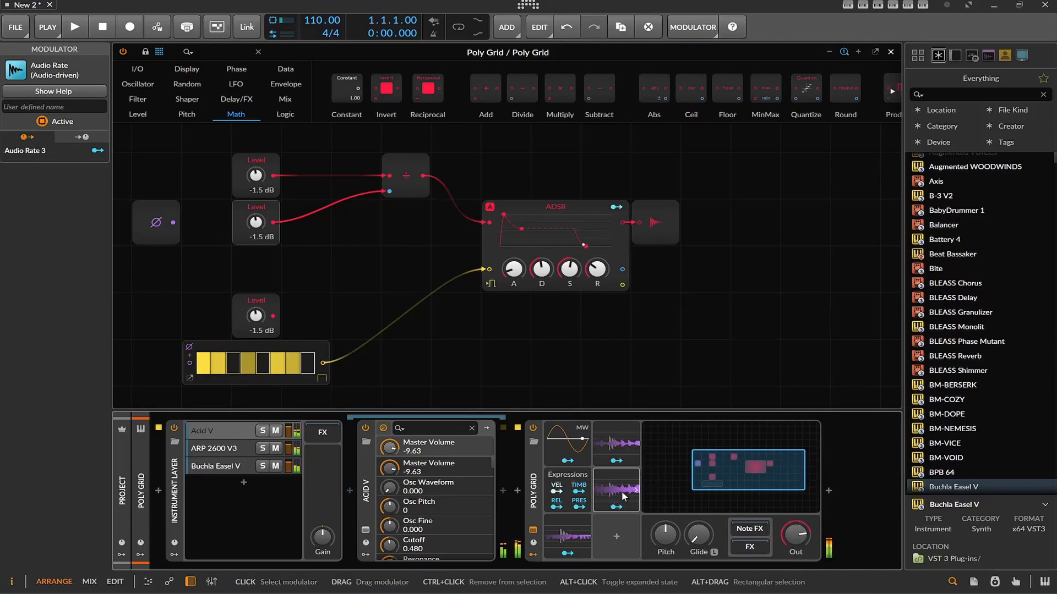
pyautogui.click(626, 496)
# Set Audio Rate 3's source to Buchla Easel V (POST) and map it to the lowest Level module with an amount of 0.680
pyautogui.click(715, 440)
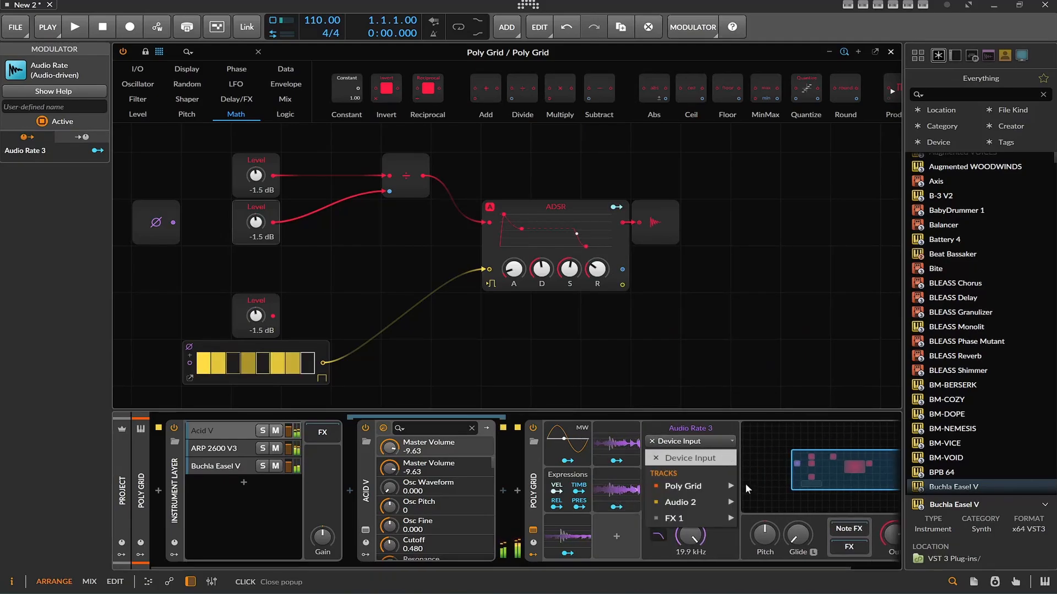
pyautogui.moveTo(722, 487)
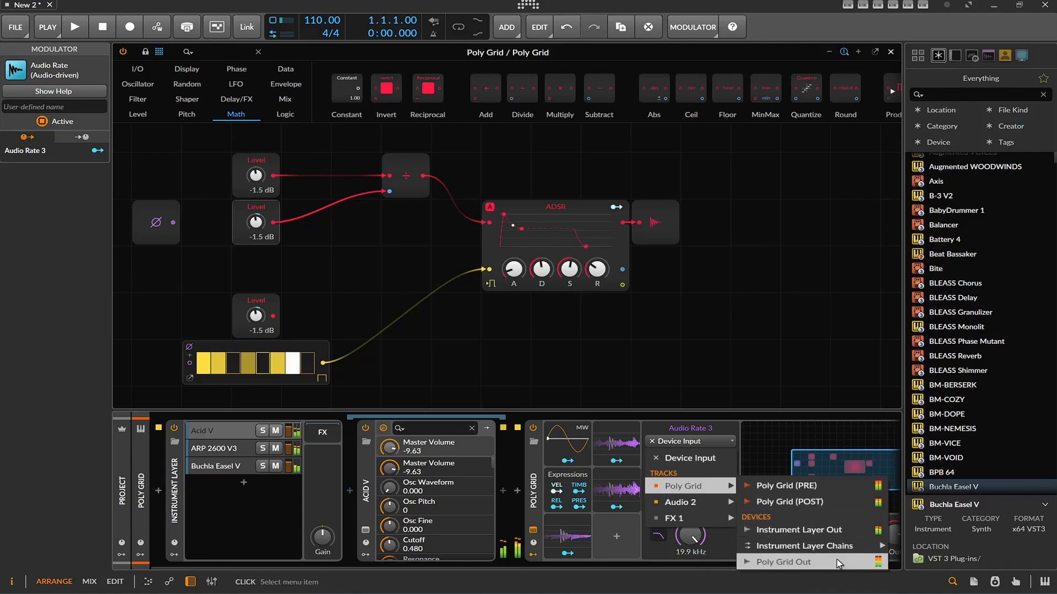
pyautogui.moveTo(870, 546)
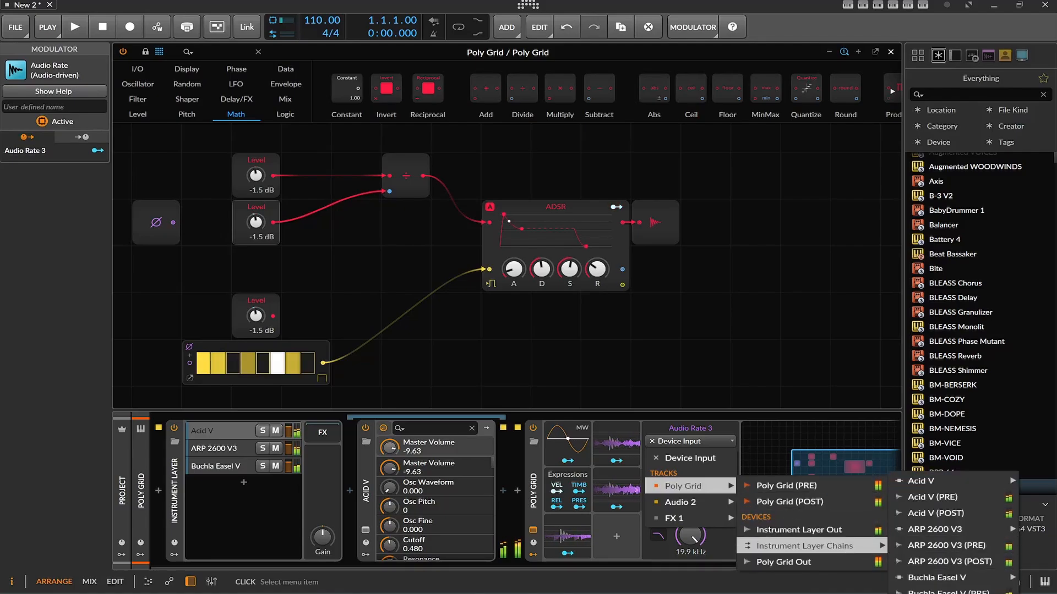
pyautogui.click(948, 593)
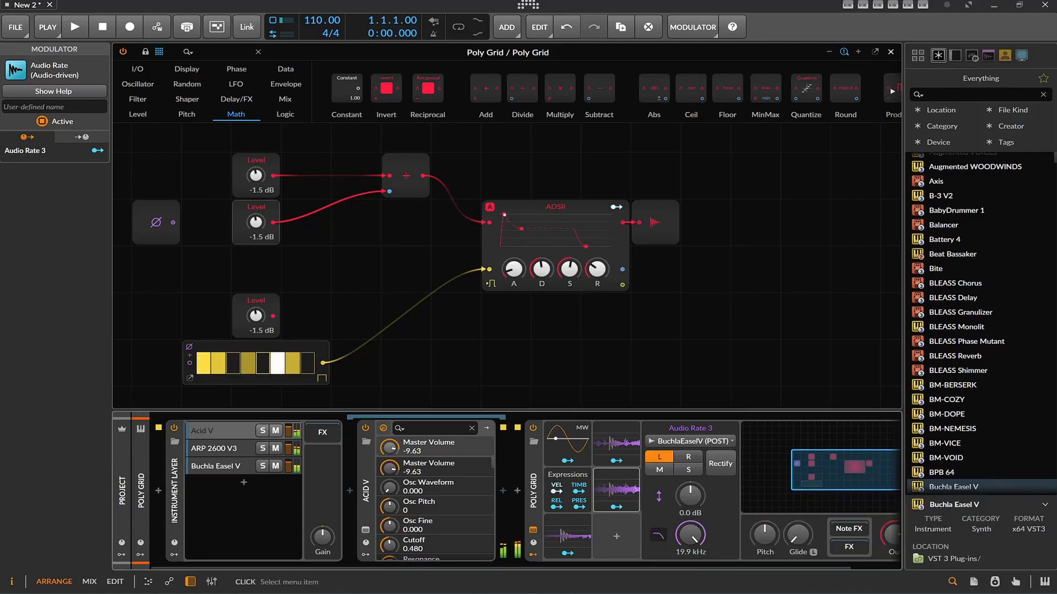
pyautogui.moveTo(612, 507); pyautogui.dragTo(255, 311)
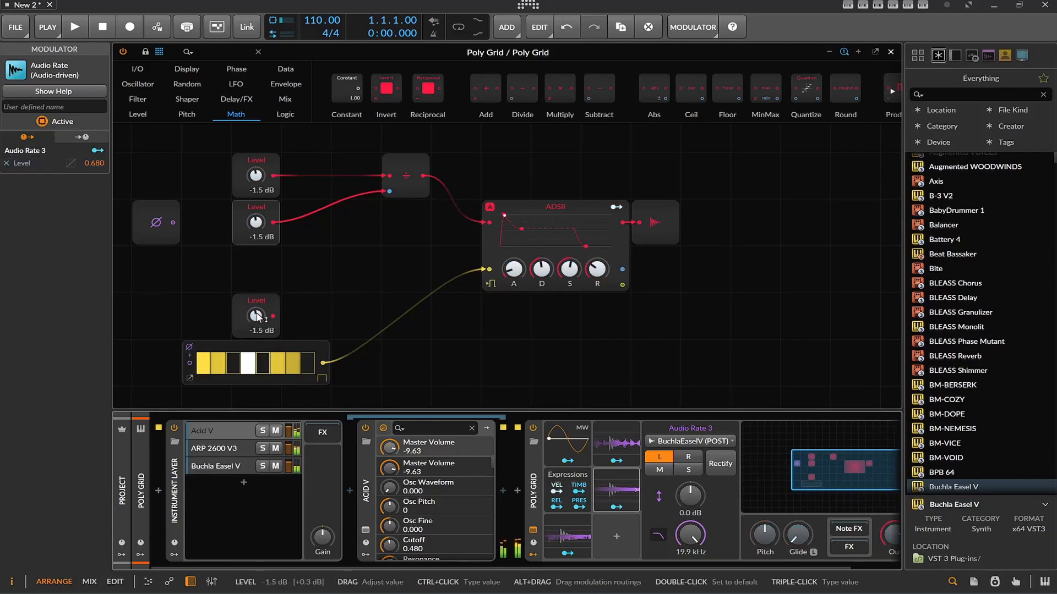
# Remove the Audio Rate 1 mapping from the middle Level and the Audio Rate 1 and 2 mappings from the lowest Level
pyautogui.click(239, 216)
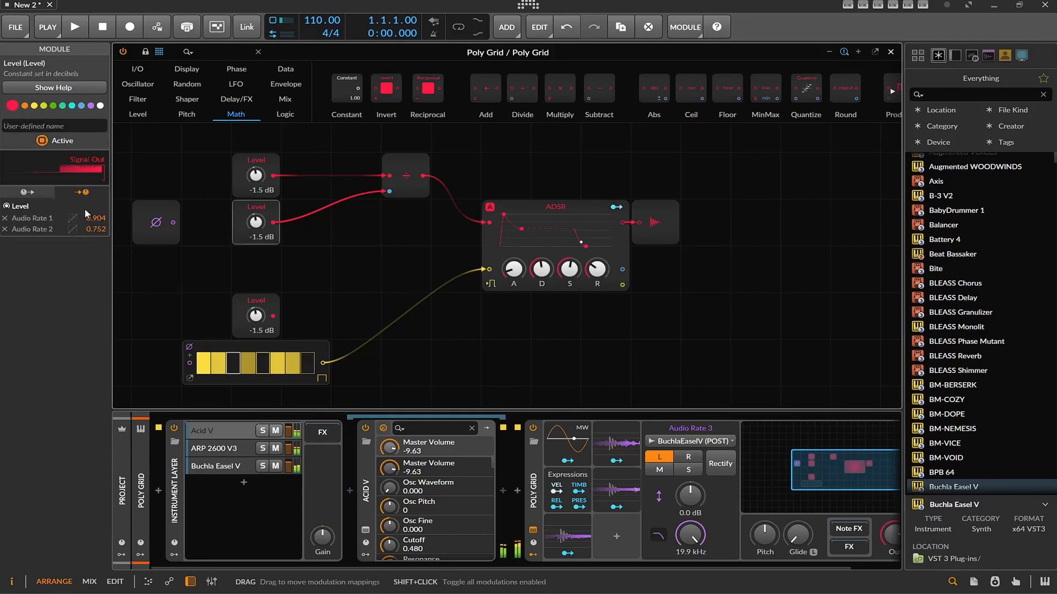
pyautogui.click(5, 219)
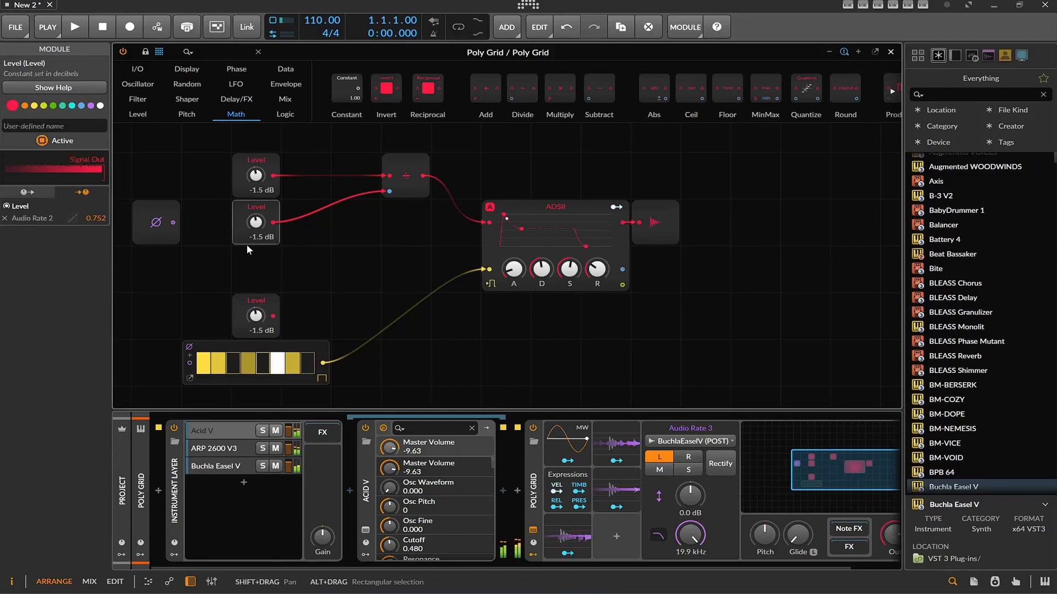
pyautogui.click(243, 297)
pyautogui.click(5, 229)
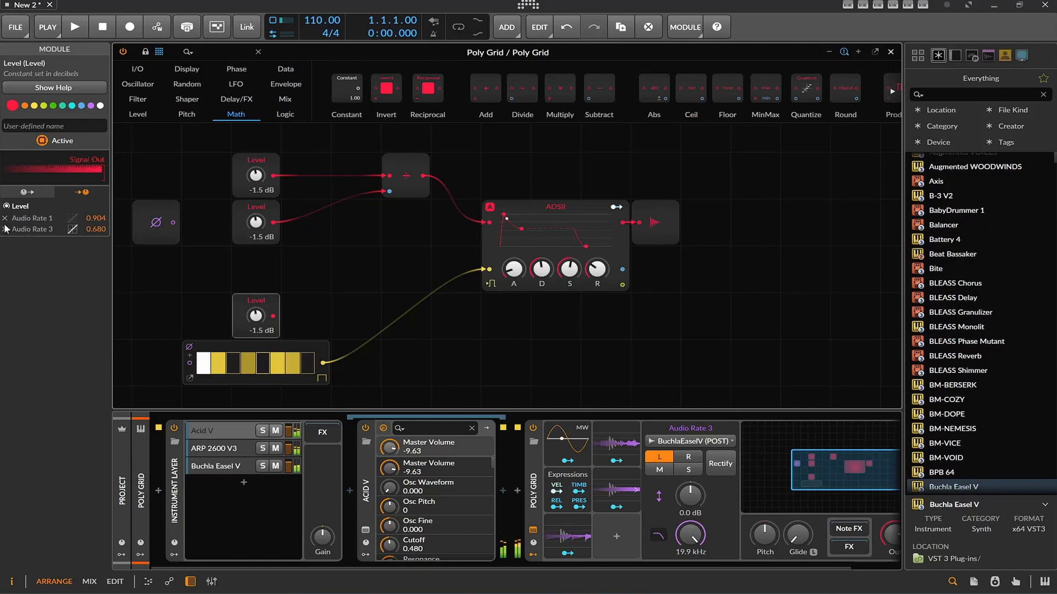
pyautogui.click(5, 219)
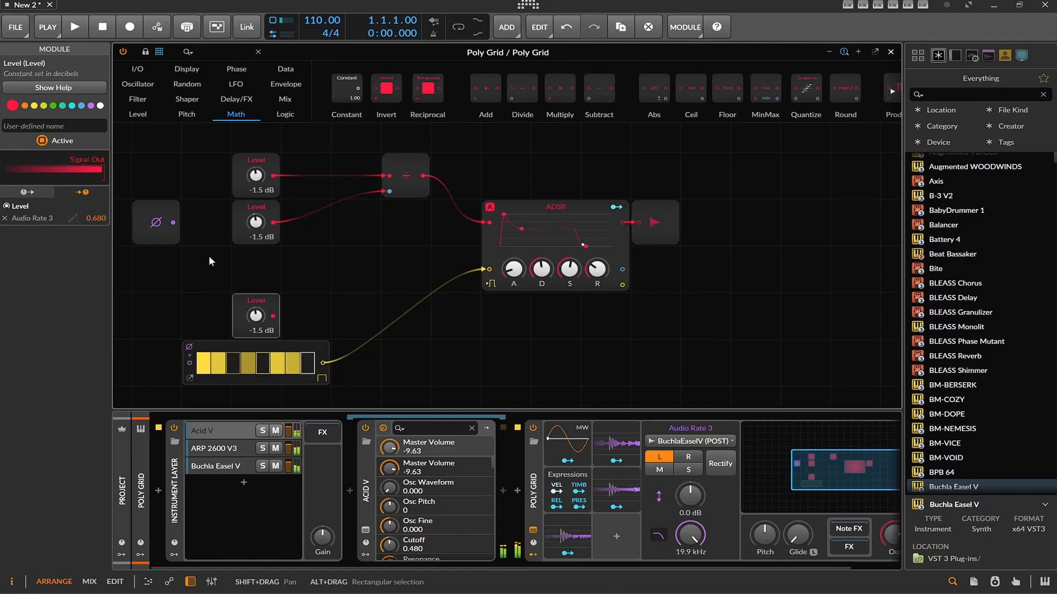
pyautogui.click(262, 191)
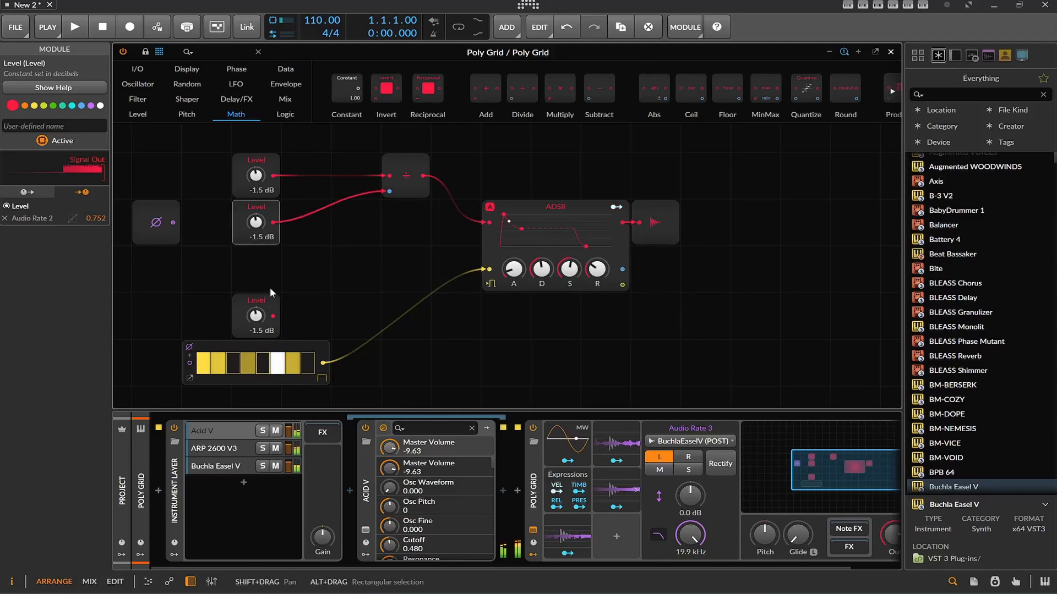
pyautogui.click(267, 303)
# Insert a Subtract module between Divide and the ADSR, and feed its second input from the lowest Level
pyautogui.moveTo(394, 182); pyautogui.dragTo(344, 181)
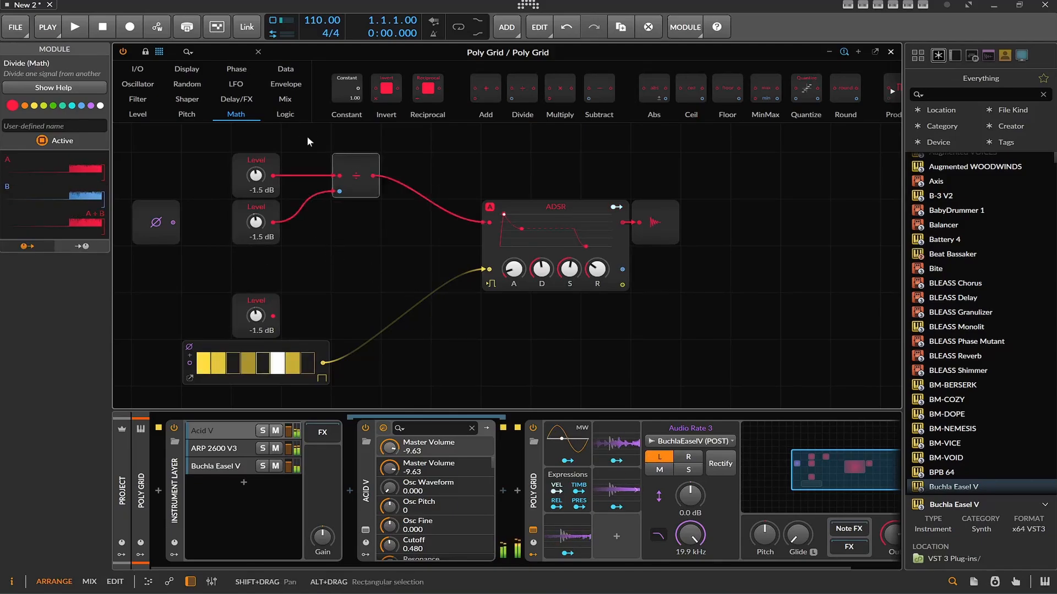
pyautogui.moveTo(540, 103); pyautogui.dragTo(408, 172)
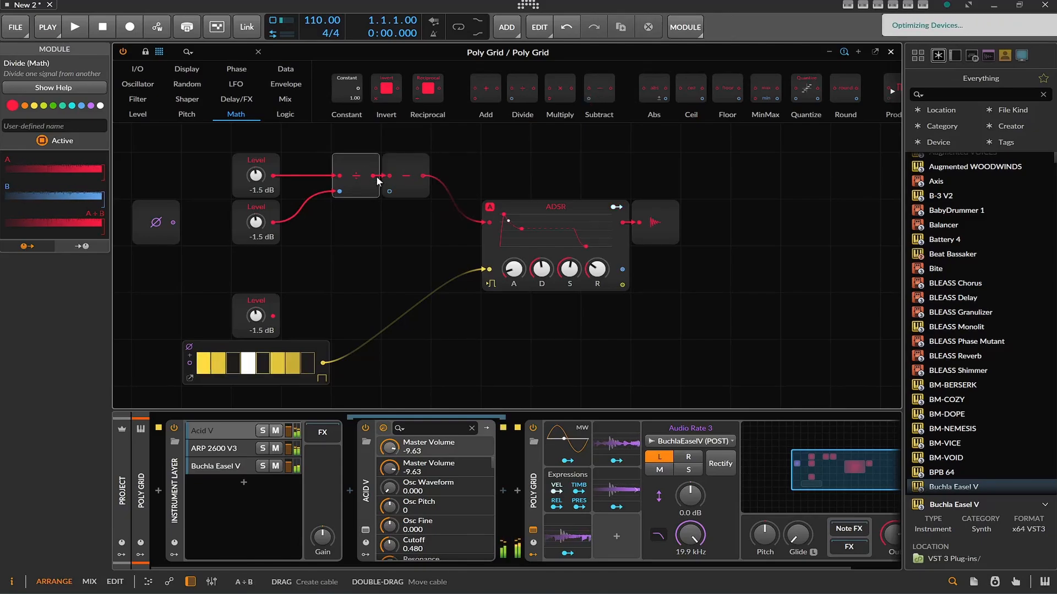
pyautogui.moveTo(273, 316); pyautogui.dragTo(419, 232)
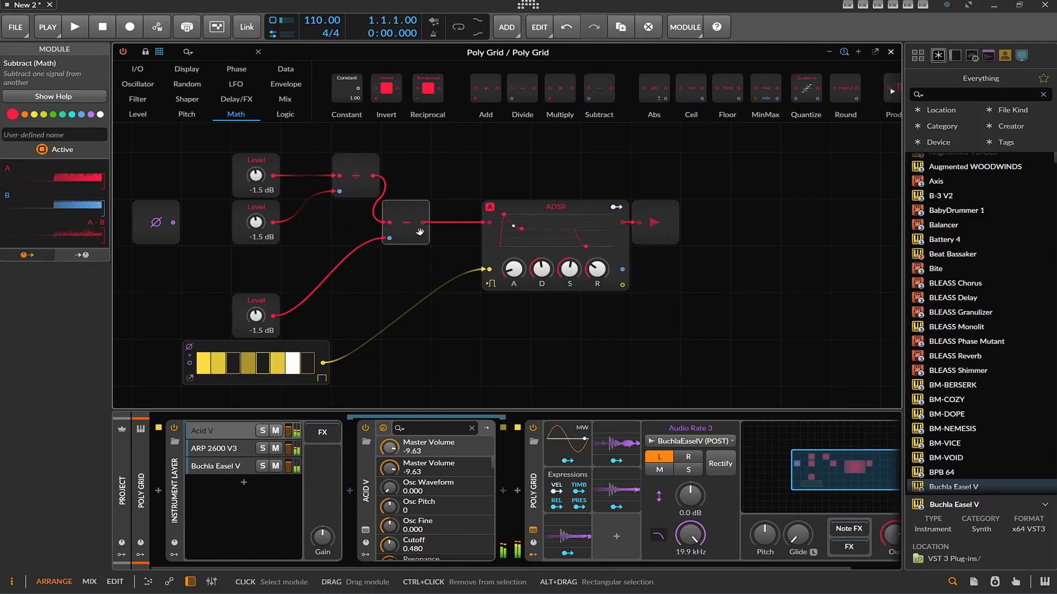
# Load the Square Attack preset in the Buchla Easel V plug-in and close its window
pyautogui.click(216, 466)
pyautogui.click(363, 531)
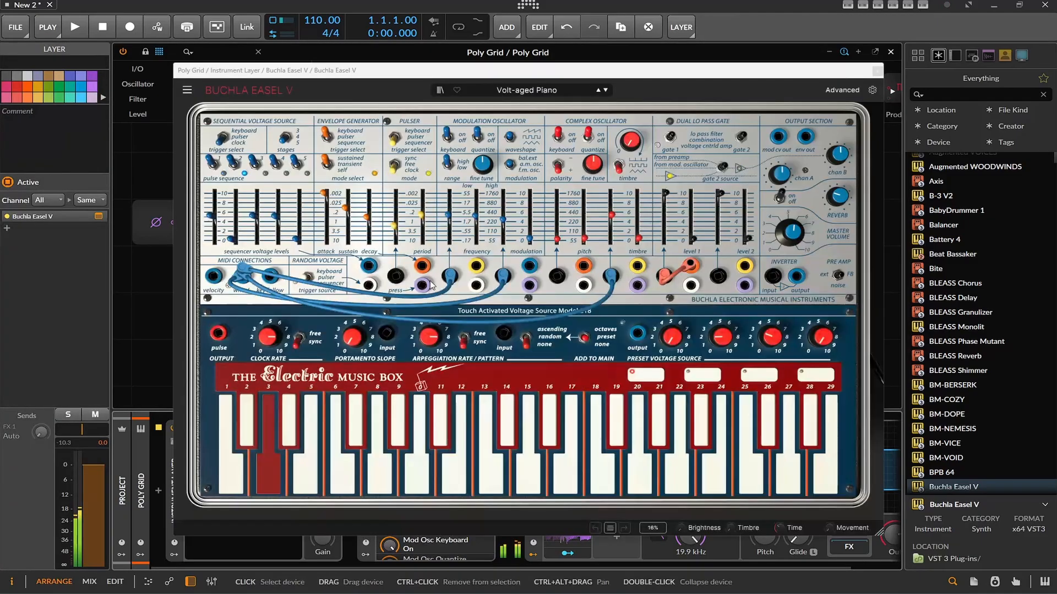
pyautogui.click(606, 90)
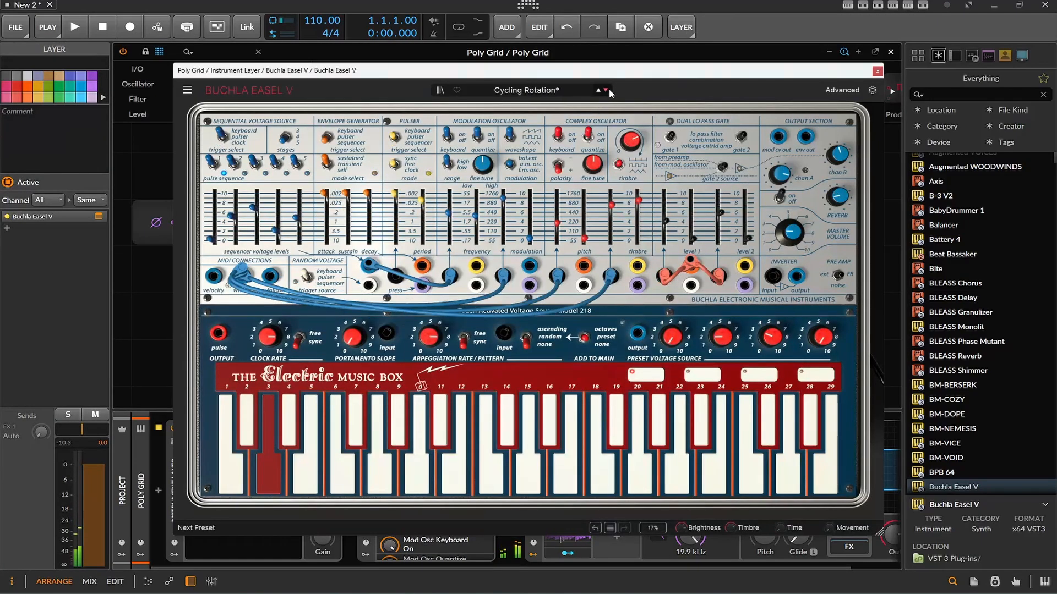
pyautogui.click(606, 91)
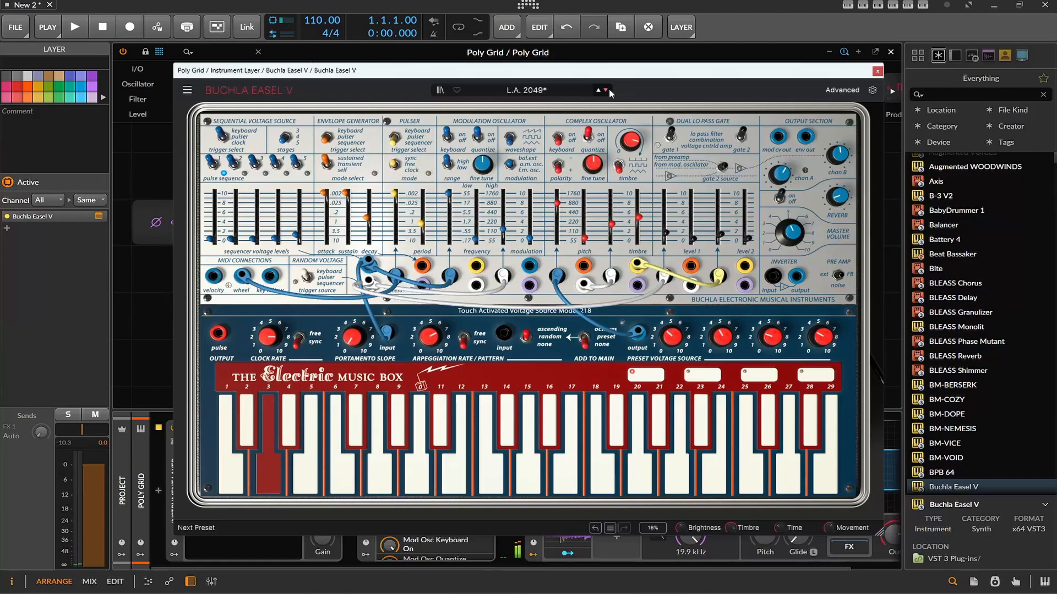
pyautogui.click(876, 71)
# Search the browser for "trans" and insert Note Transpose before Buchla Easel V in its layer
pyautogui.click(947, 94)
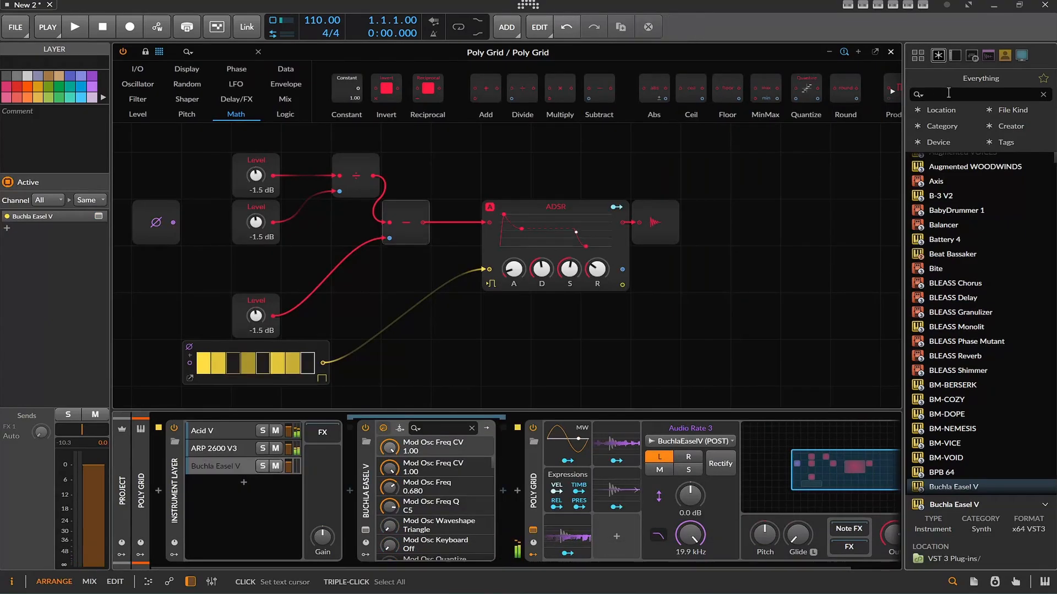
pyautogui.write('trans')
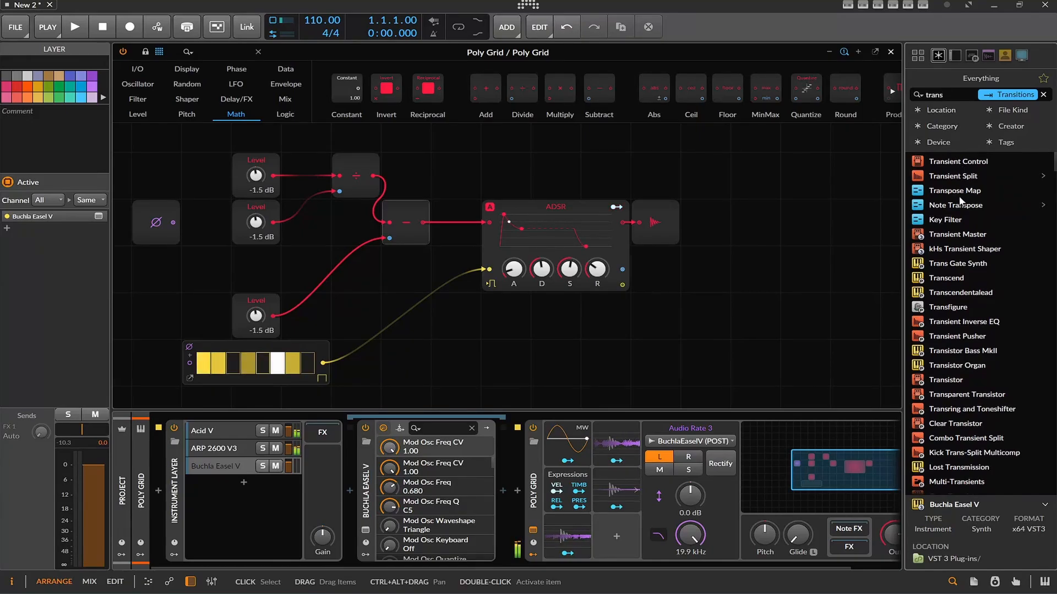
pyautogui.moveTo(958, 205); pyautogui.dragTo(304, 482)
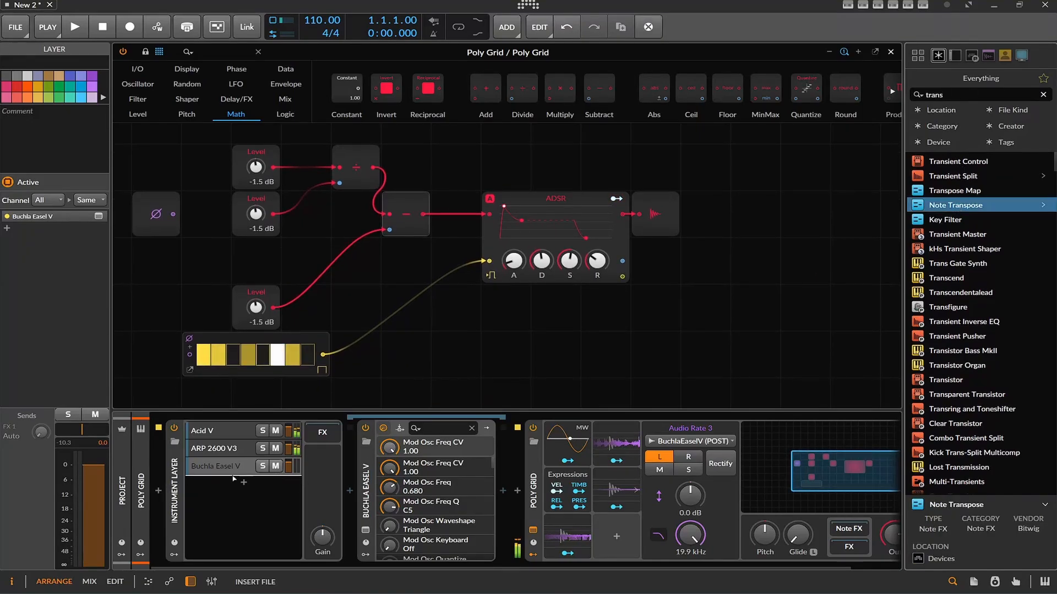
pyautogui.moveTo(234, 479); pyautogui.dragTo(354, 469)
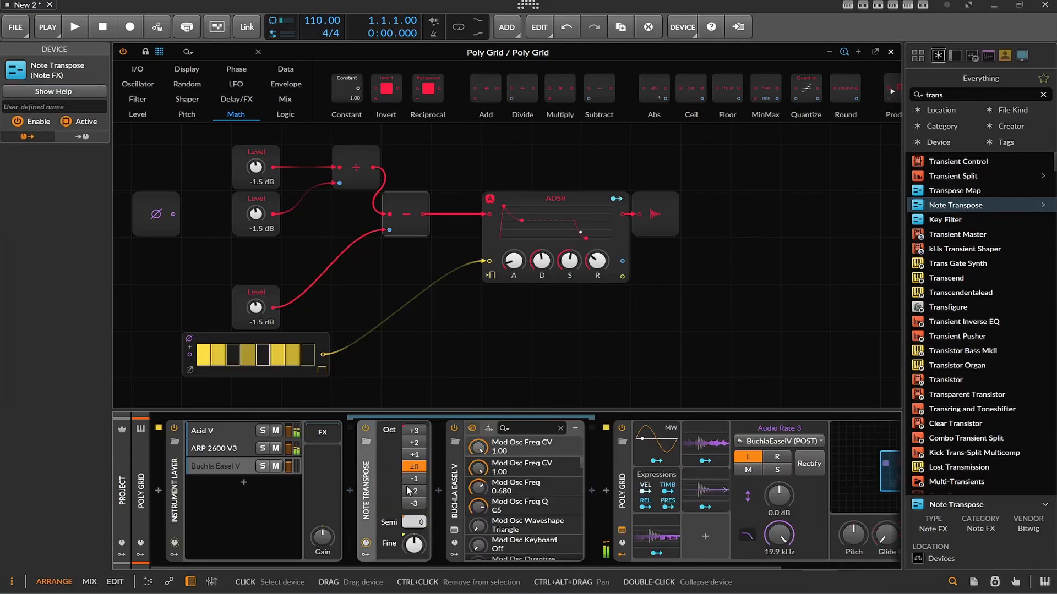
# Raise the Note Transpose octave shift to +3
pyautogui.click(420, 456)
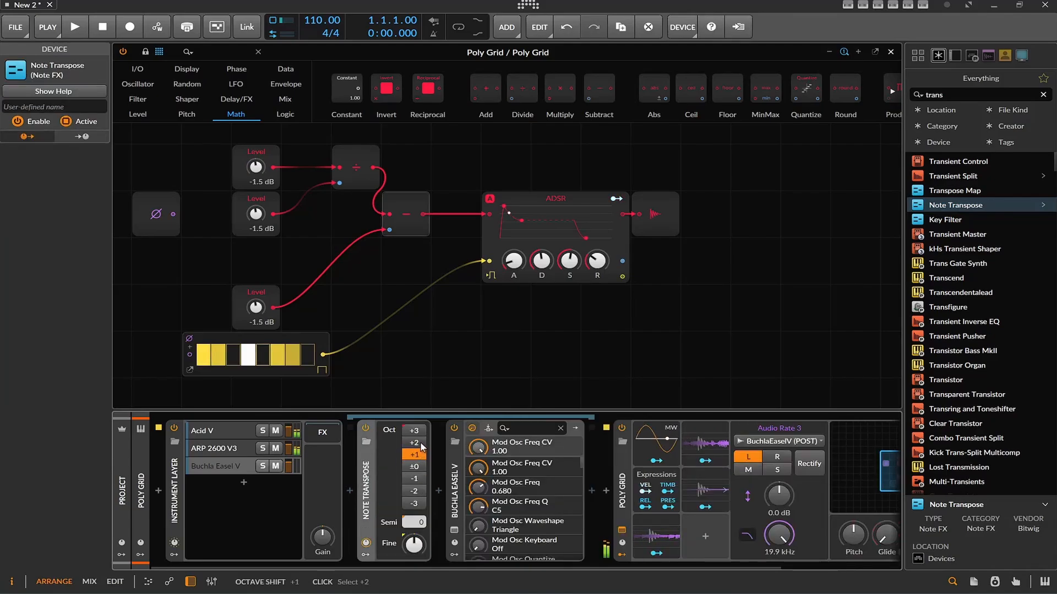
pyautogui.click(421, 443)
pyautogui.click(417, 431)
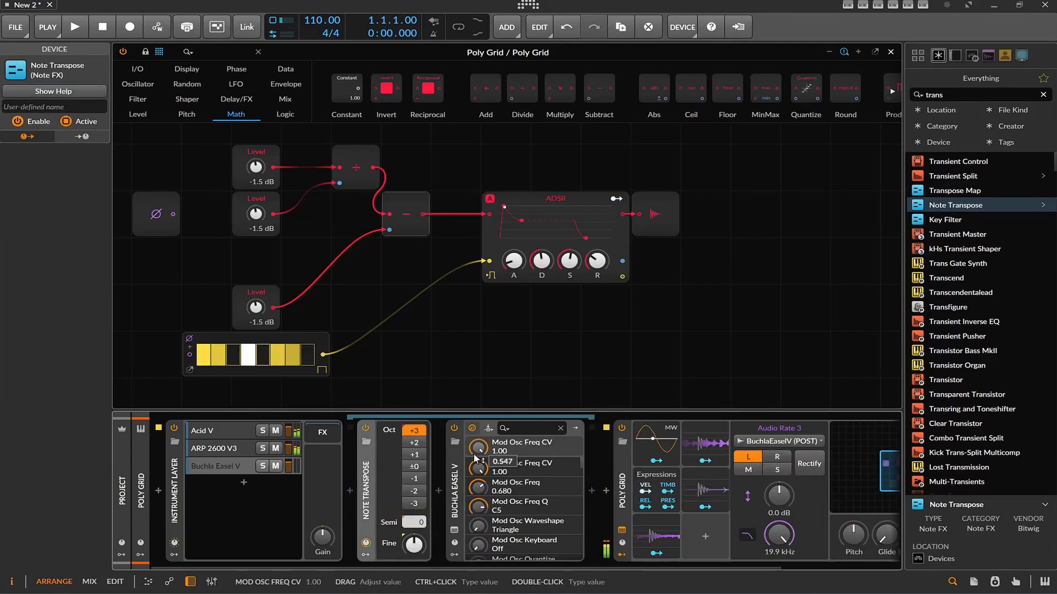
# Look through the three instrument layers and set the Buchla Easel V layer's Note Transpose octave shift to -2
pyautogui.click(233, 466)
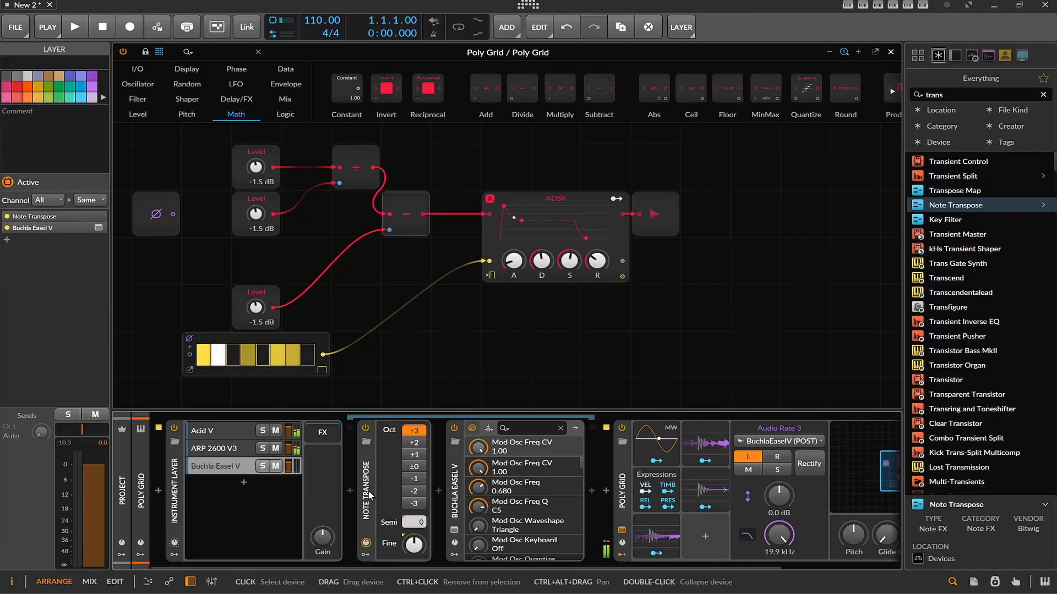
pyautogui.click(228, 449)
pyautogui.click(227, 434)
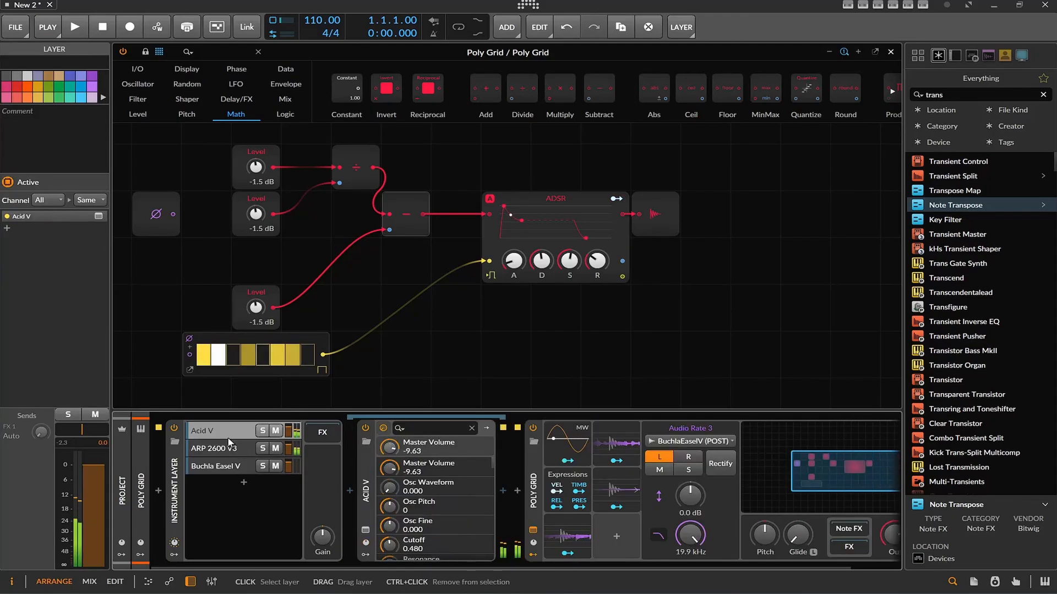
pyautogui.click(221, 450)
pyautogui.click(220, 461)
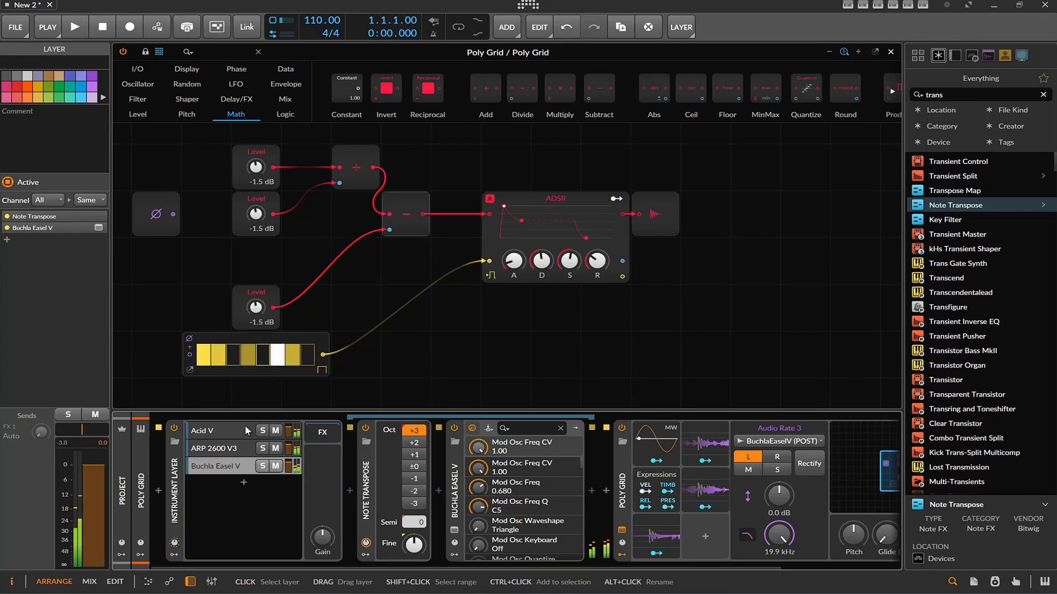
pyautogui.click(415, 491)
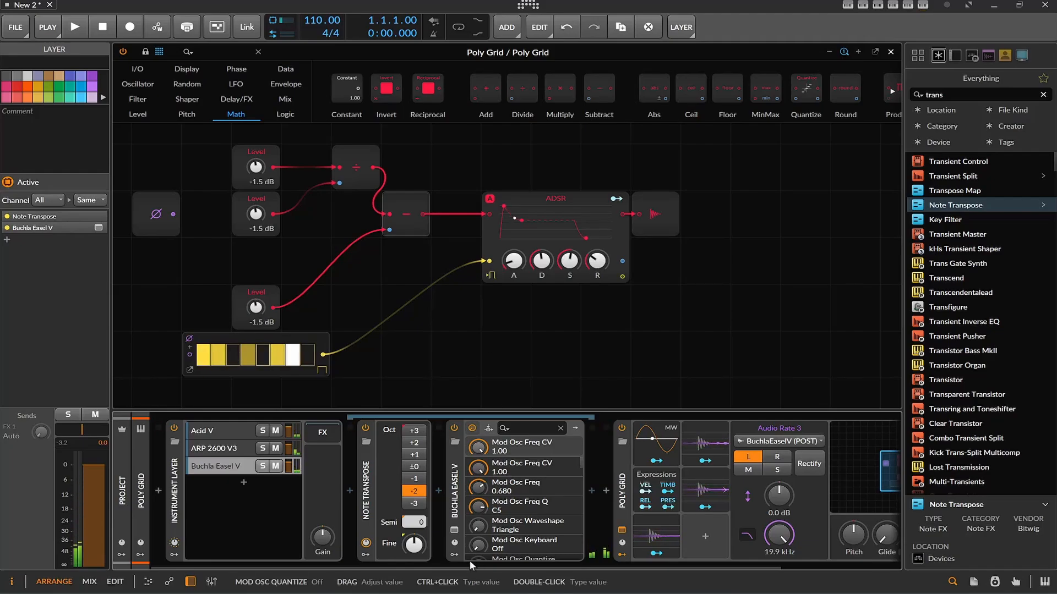
# Switch Poly Grid off and back on for comparison, and set the Note Transpose octave shift to +2
pyautogui.moveTo(470, 566); pyautogui.dragTo(556, 563)
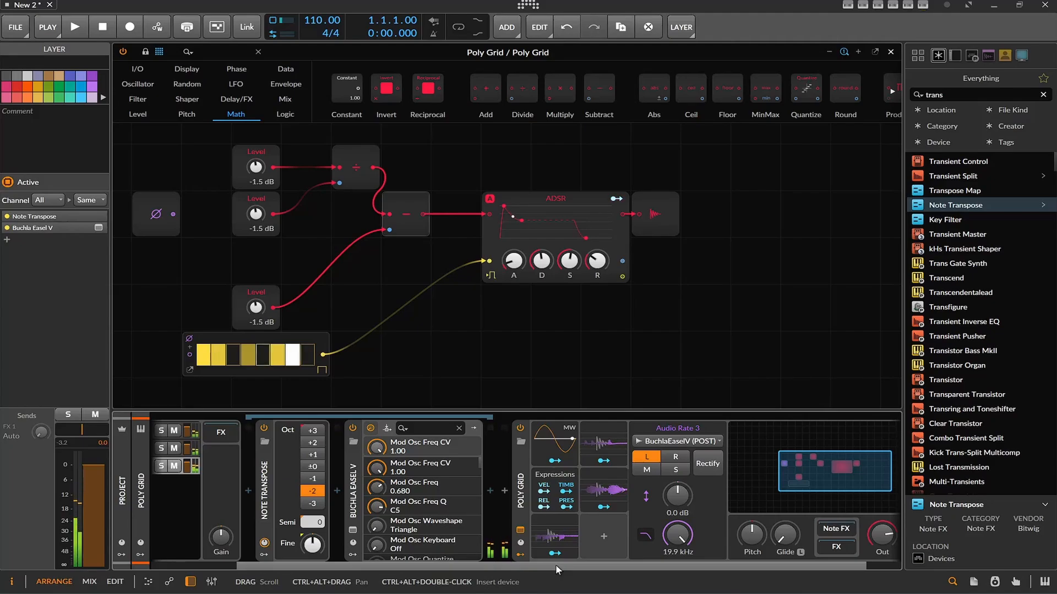
pyautogui.click(520, 429)
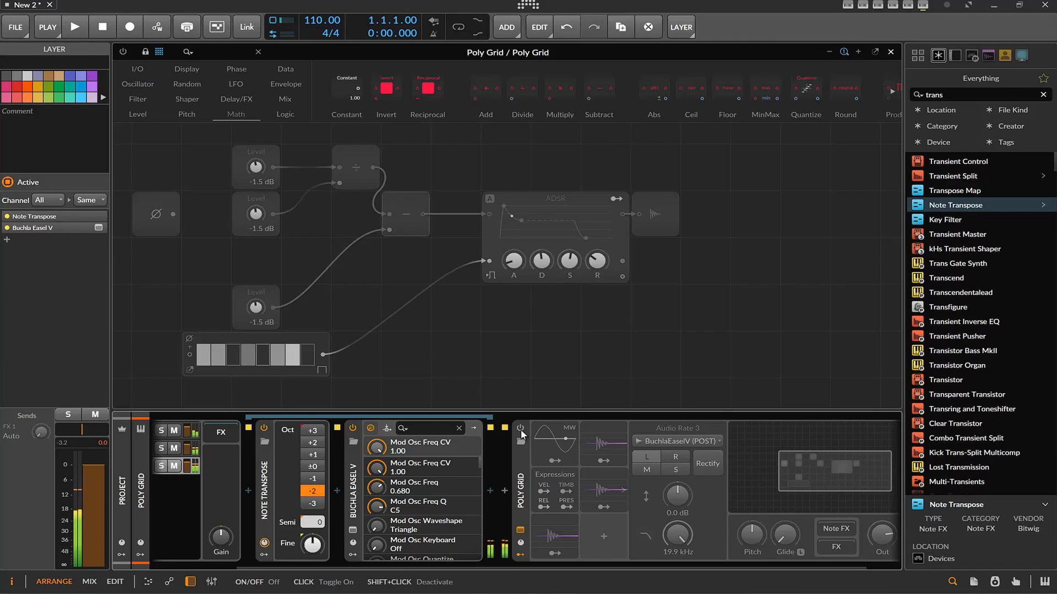
pyautogui.click(521, 429)
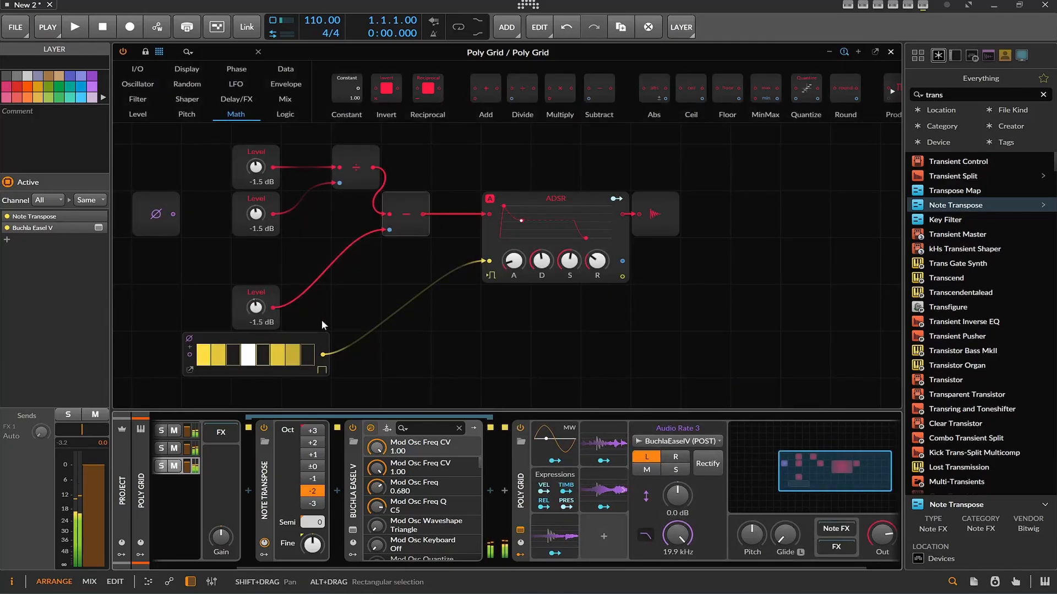
pyautogui.click(321, 454)
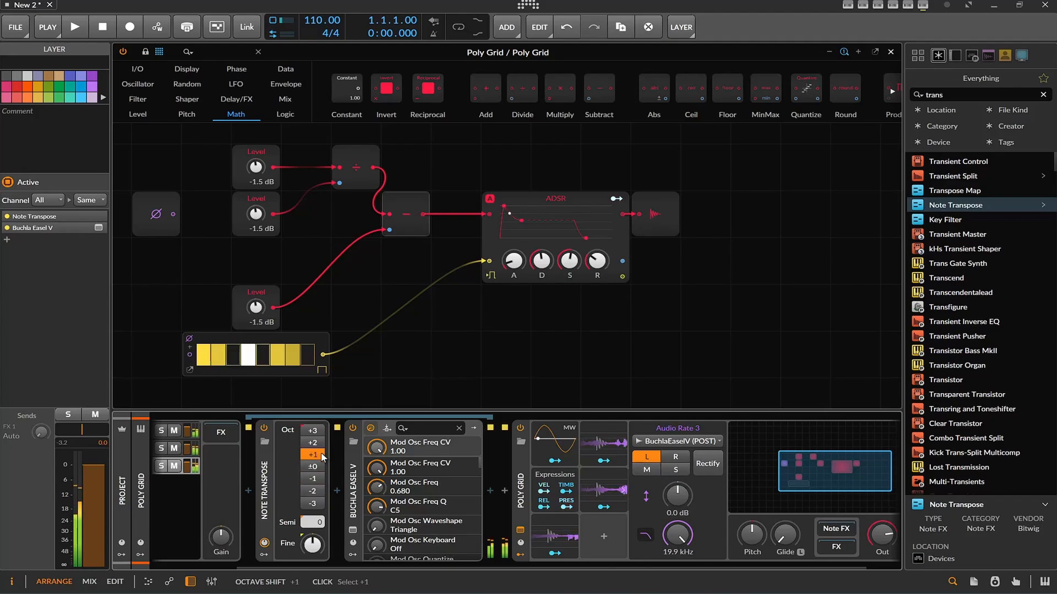
pyautogui.click(320, 442)
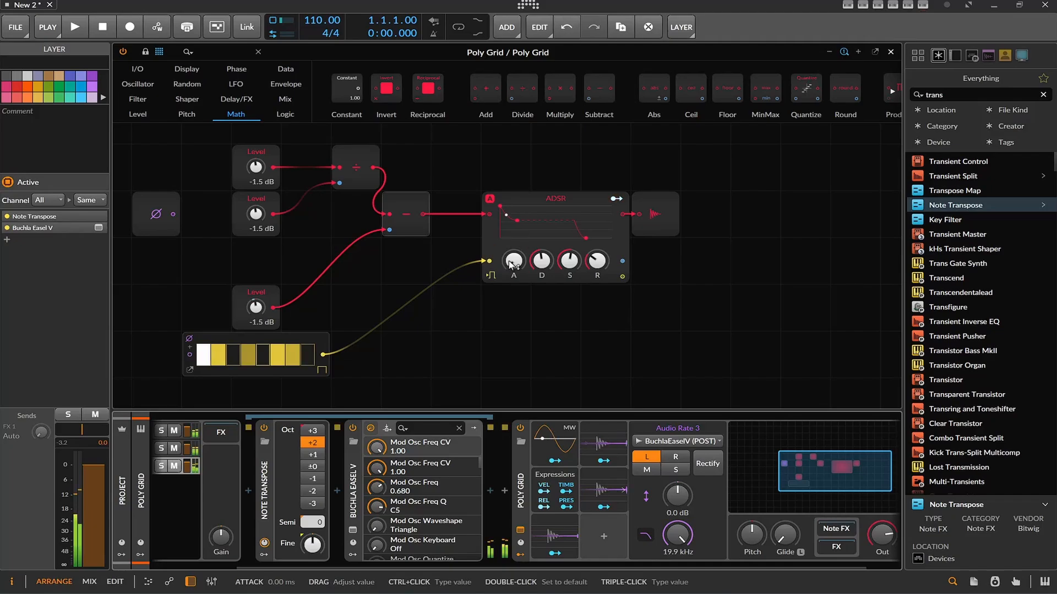
# Clear steps 4, 6 and 7 in the gate sequencer module
pyautogui.click(249, 354)
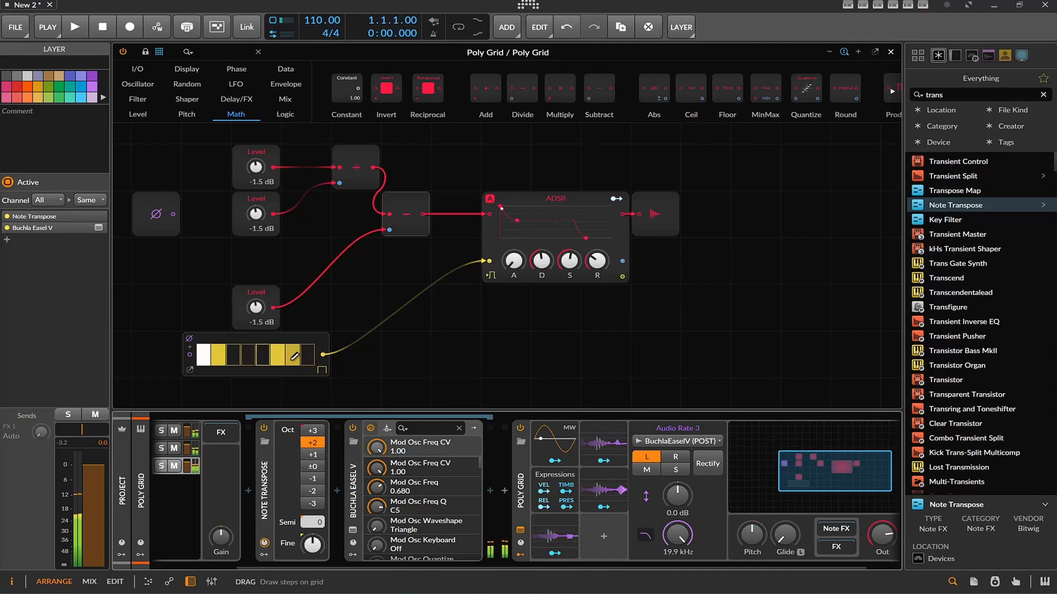
pyautogui.click(293, 355)
pyautogui.click(278, 354)
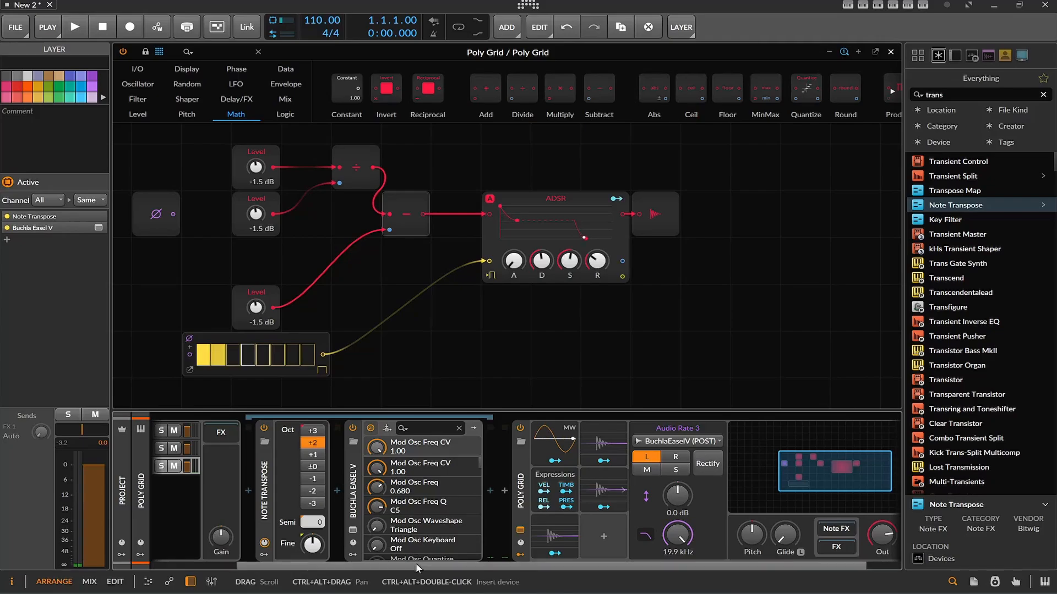
# Search the browser for "chan" and insert Channel Filter between the Instrument Layer and Poly Grid
pyautogui.moveTo(415, 563); pyautogui.dragTo(307, 560)
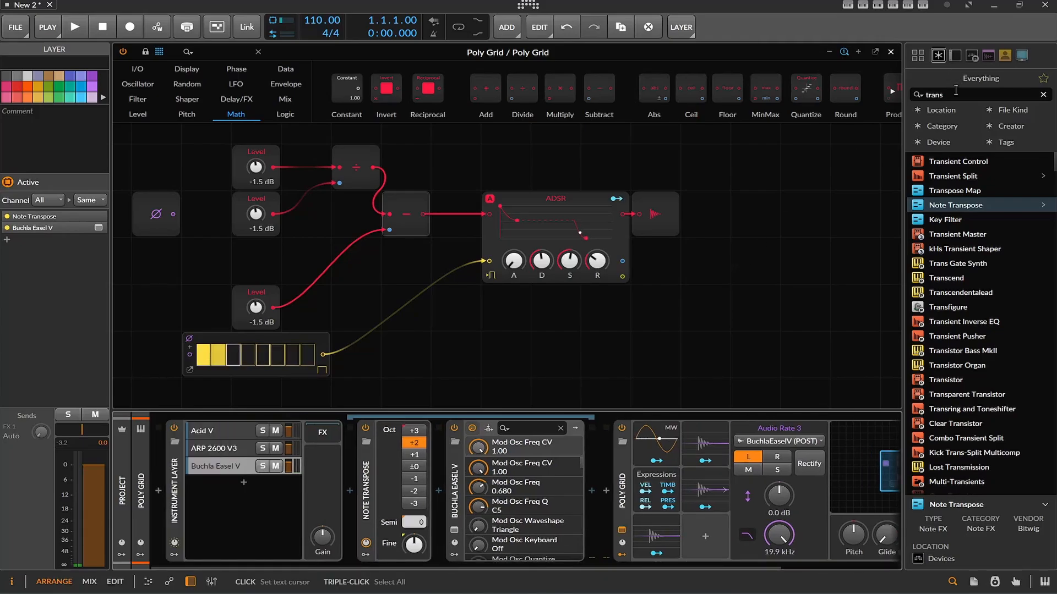
pyautogui.moveTo(954, 92); pyautogui.dragTo(843, 89)
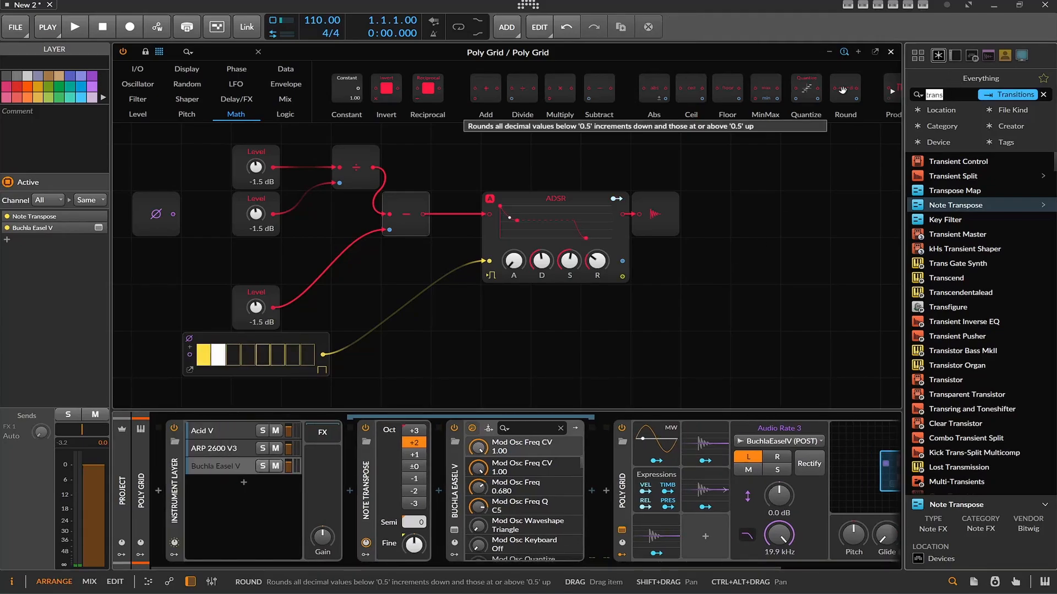
pyautogui.write('note')
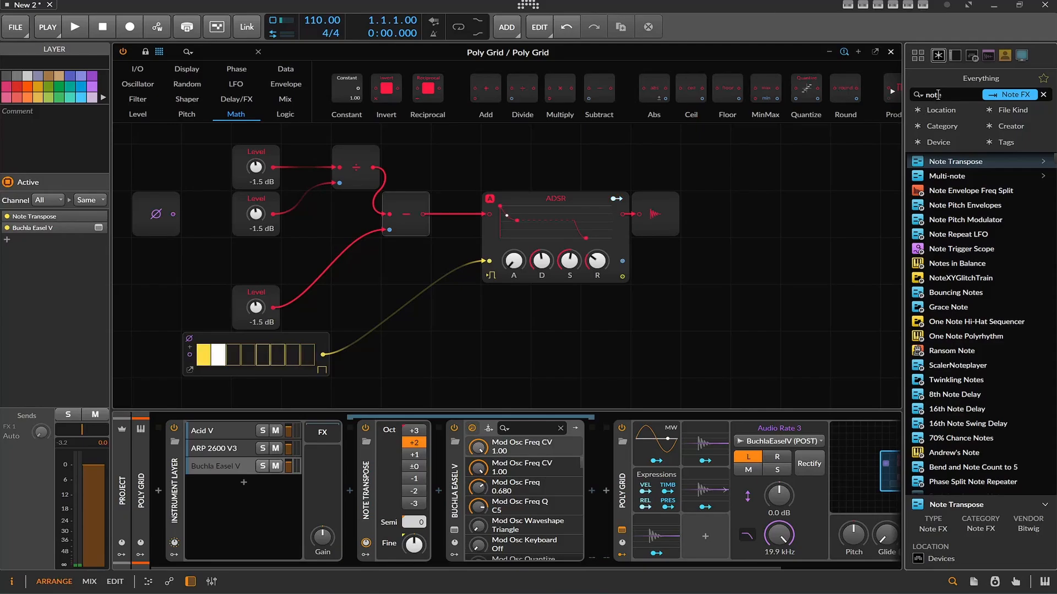
pyautogui.press('BackSpace')
pyautogui.press('BackSpace')
pyautogui.press('BackSpace')
pyautogui.press('BackSpace')
pyautogui.write('chan')
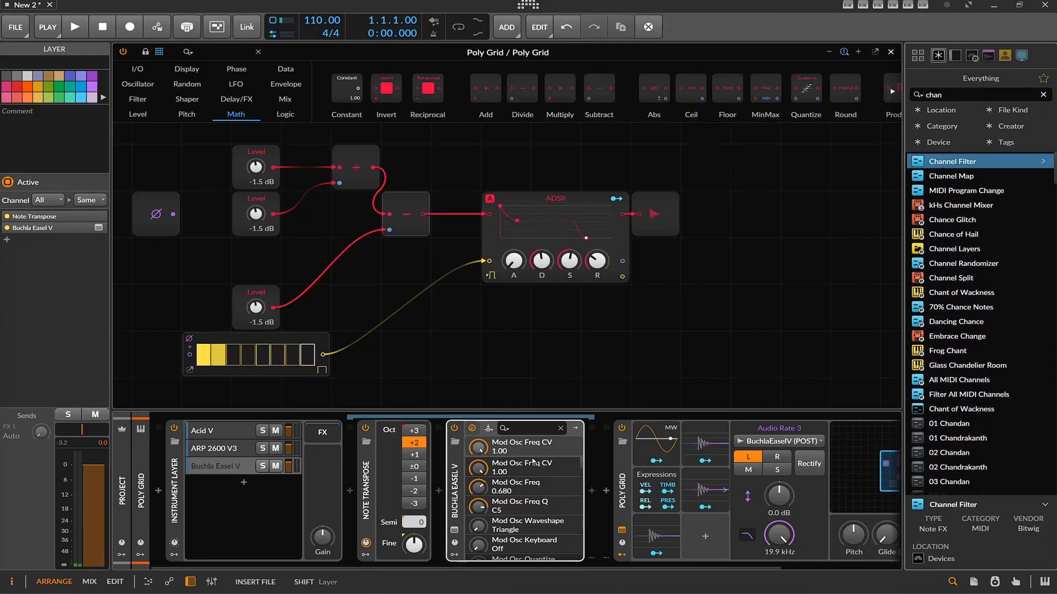
pyautogui.moveTo(605, 472); pyautogui.dragTo(603, 462)
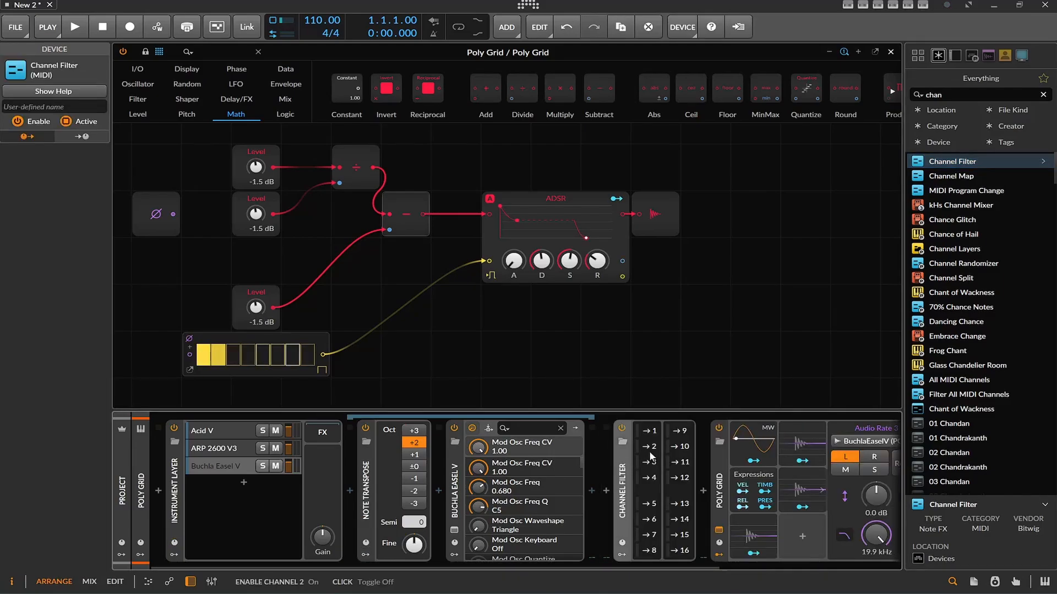
# Disable MIDI channels 1 to 4 in the Channel Filter
pyautogui.click(650, 431)
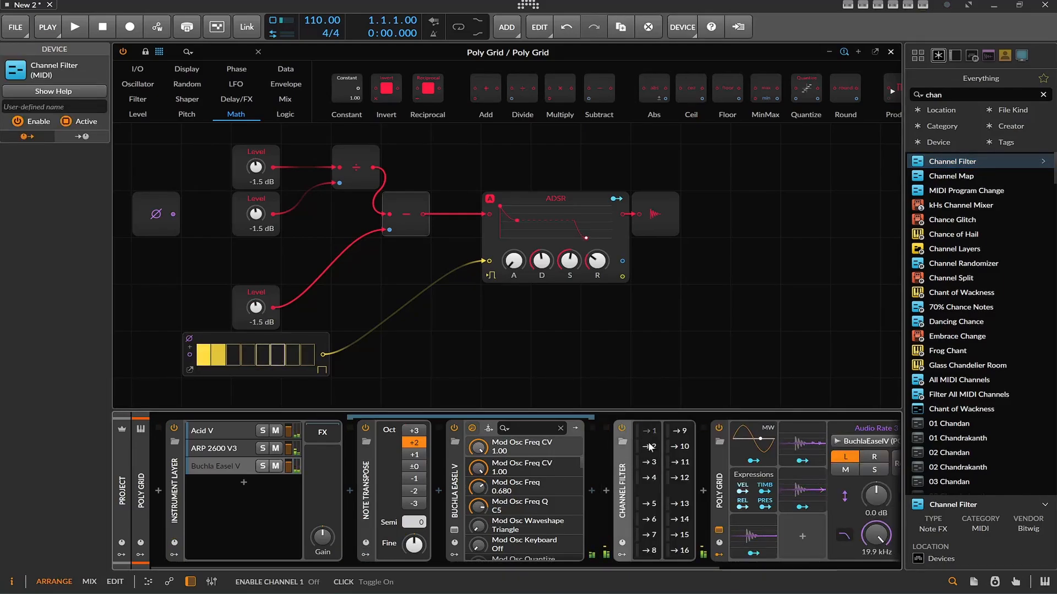
pyautogui.click(651, 447)
pyautogui.click(651, 463)
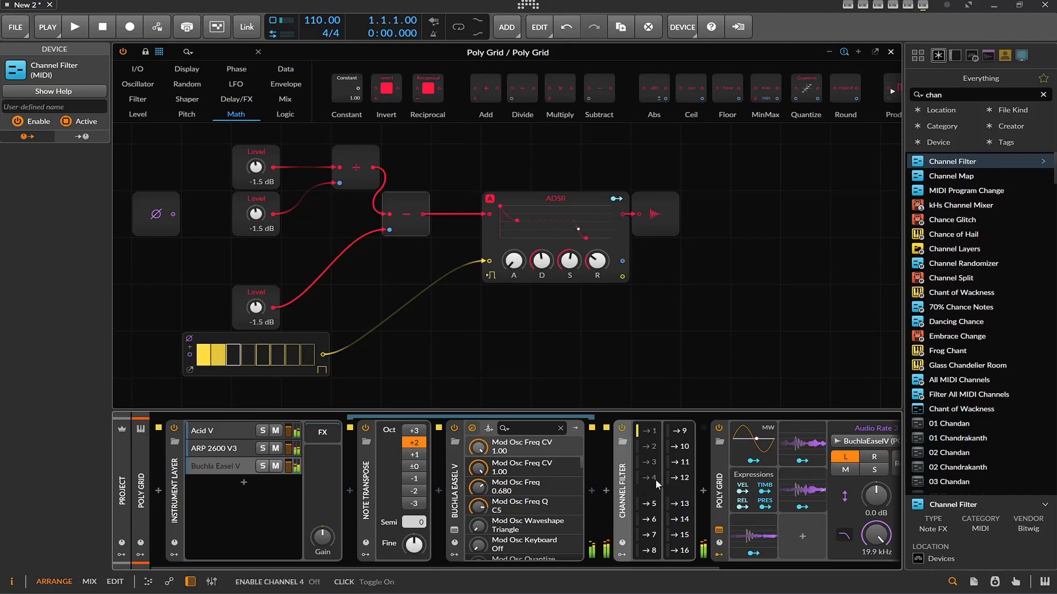
# Activate steps 3, 5 and 7 of the gate sequencer, and show the middle Level's modulation and the Acid V layer
pyautogui.click(264, 357)
pyautogui.click(296, 359)
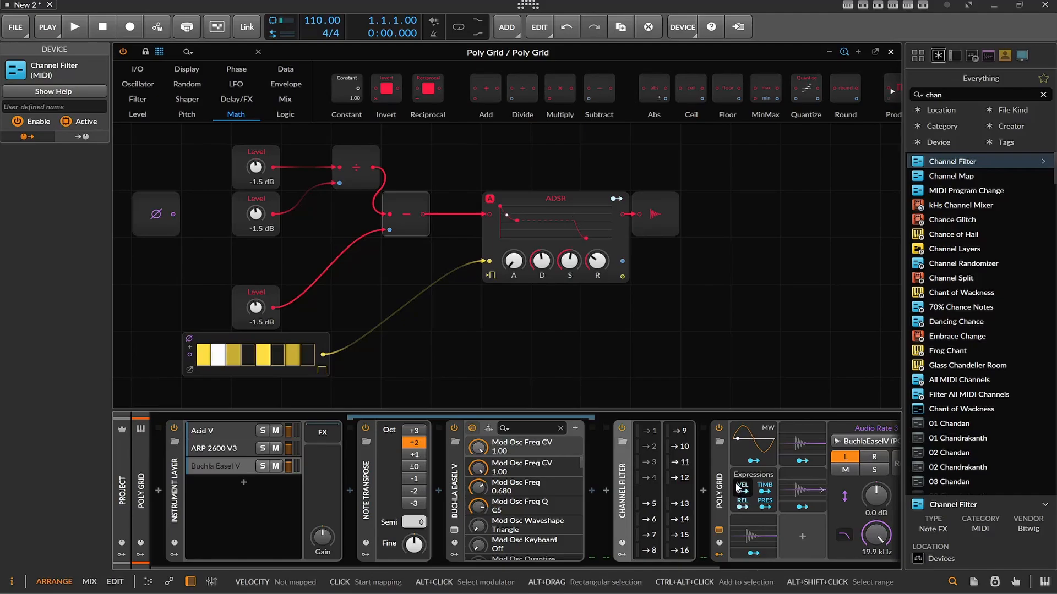
pyautogui.click(253, 232)
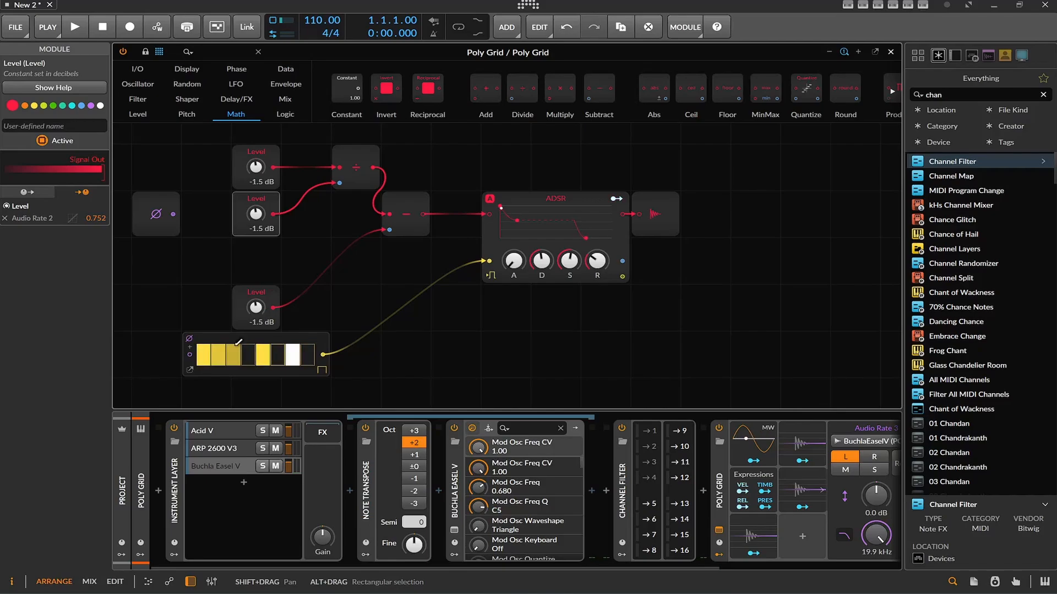
pyautogui.click(238, 430)
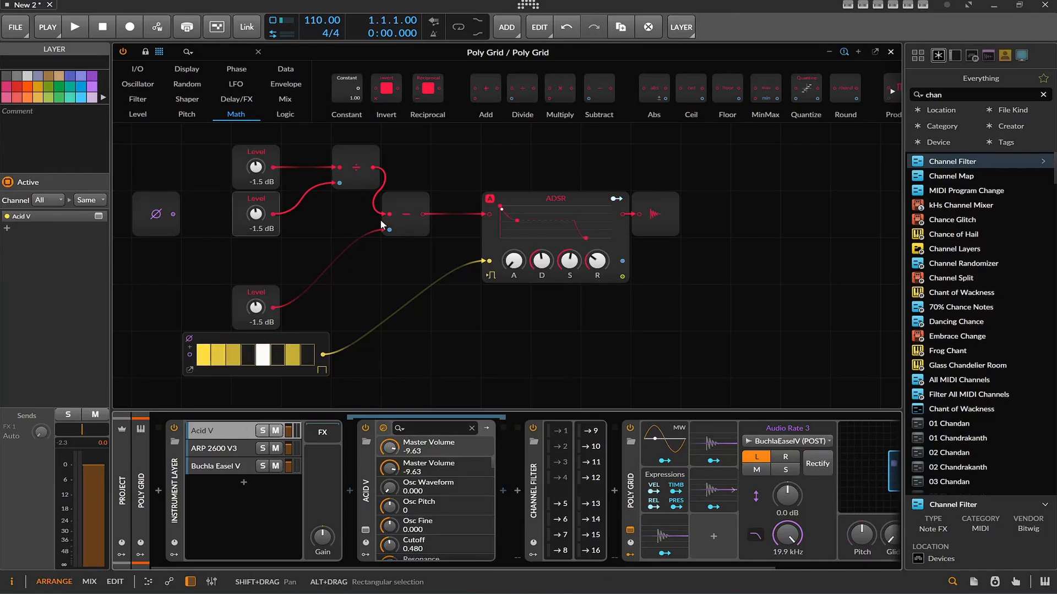
# Delete the Subtract and Divide modules from the patch
pyautogui.click(414, 231)
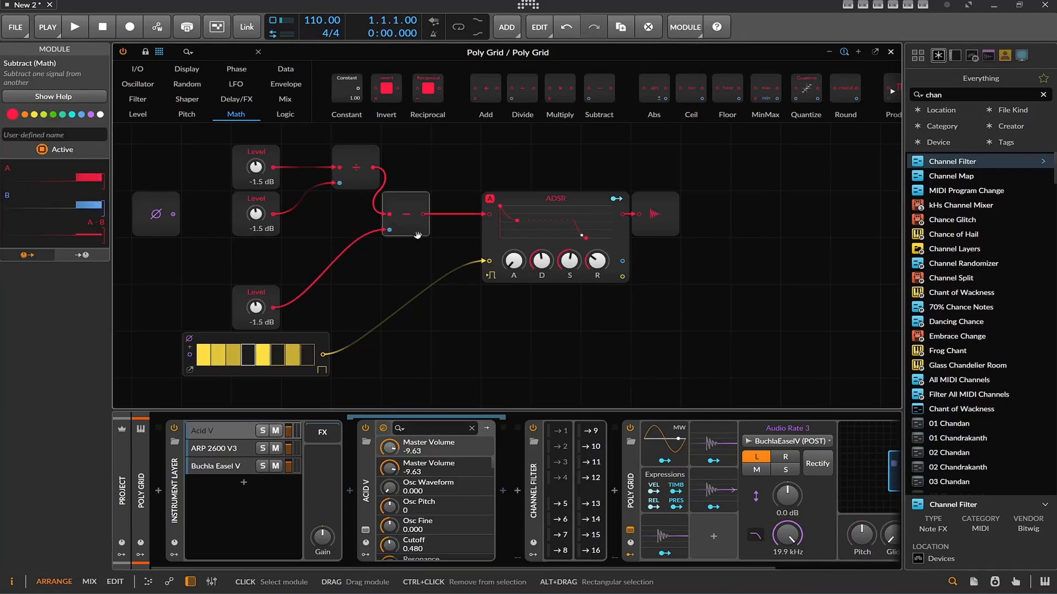
pyautogui.press('Delete')
pyautogui.press('Delete')
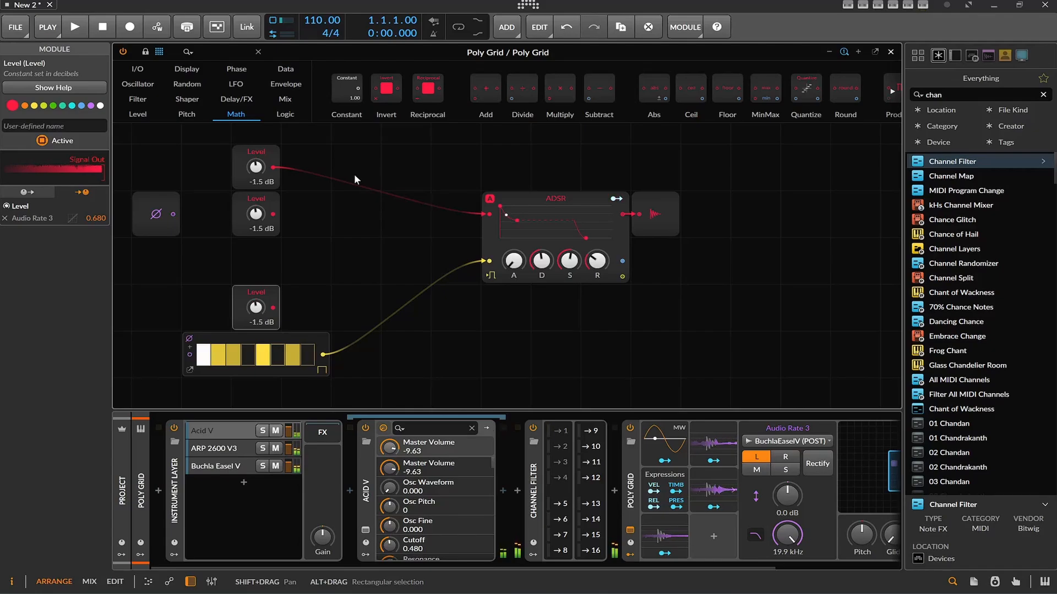
# Clear gate steps 3 and 5, activate step 6, and slightly lengthen the ADSR's attack
pyautogui.click(233, 355)
pyautogui.click(277, 355)
pyautogui.click(267, 355)
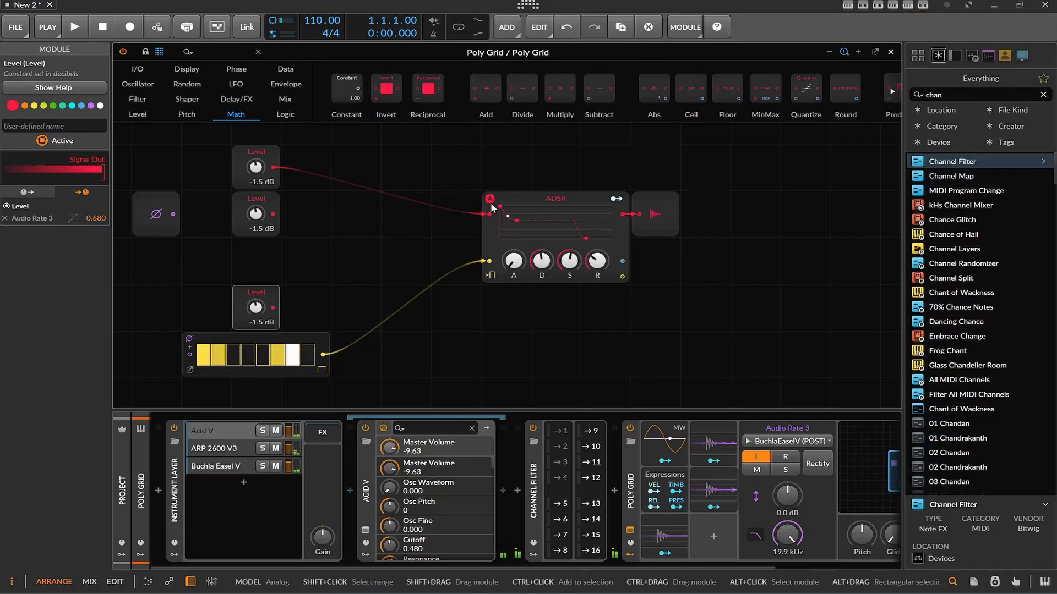
pyautogui.moveTo(499, 208); pyautogui.dragTo(527, 211)
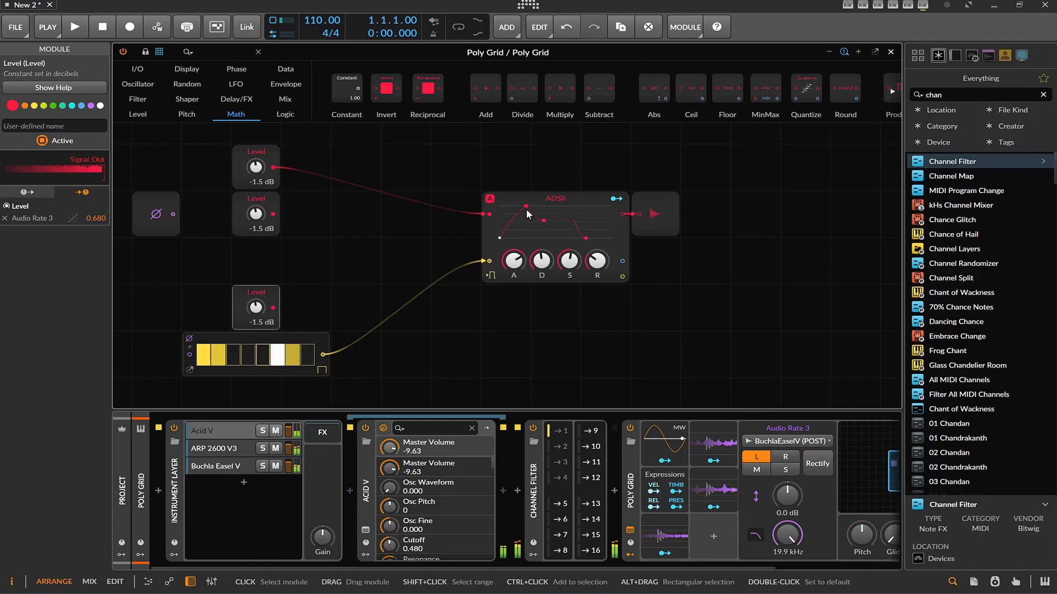
pyautogui.moveTo(527, 212); pyautogui.dragTo(509, 207)
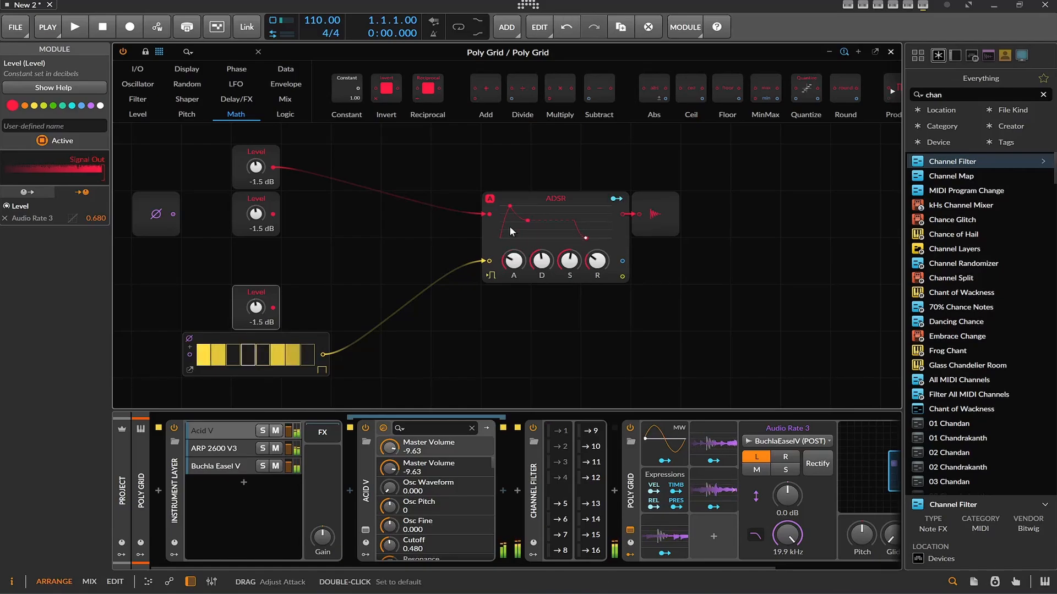
# Lengthen the ADSR's release and insert a Low-pass LD filter between the top Level and the ADSR
pyautogui.moveTo(598, 261)
pyautogui.mouseDown()
pyautogui.moveTo(599, 228)
pyautogui.moveTo(605, 267)
pyautogui.mouseUp()
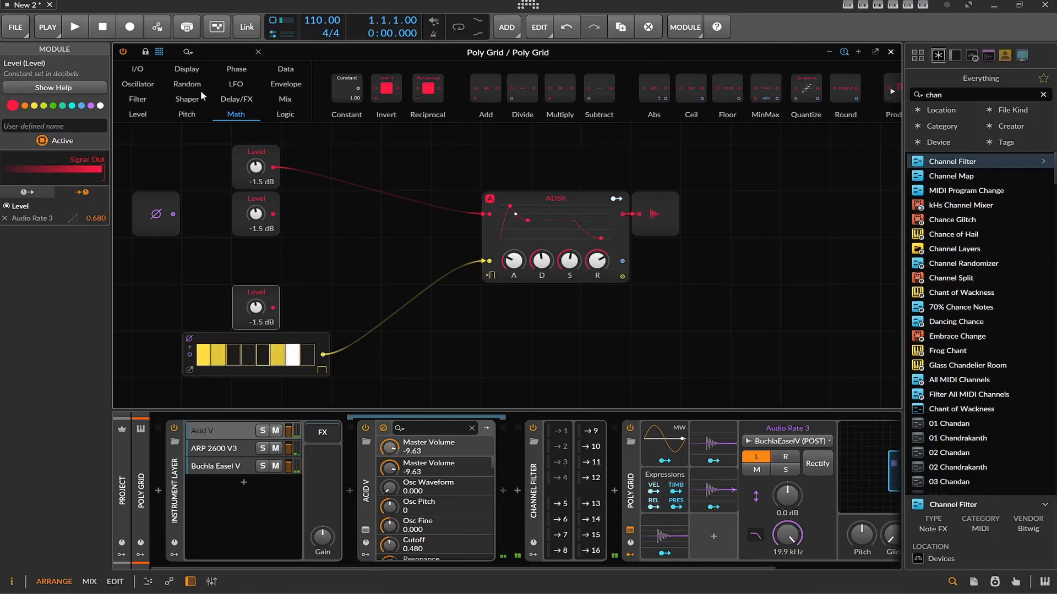
pyautogui.click(188, 99)
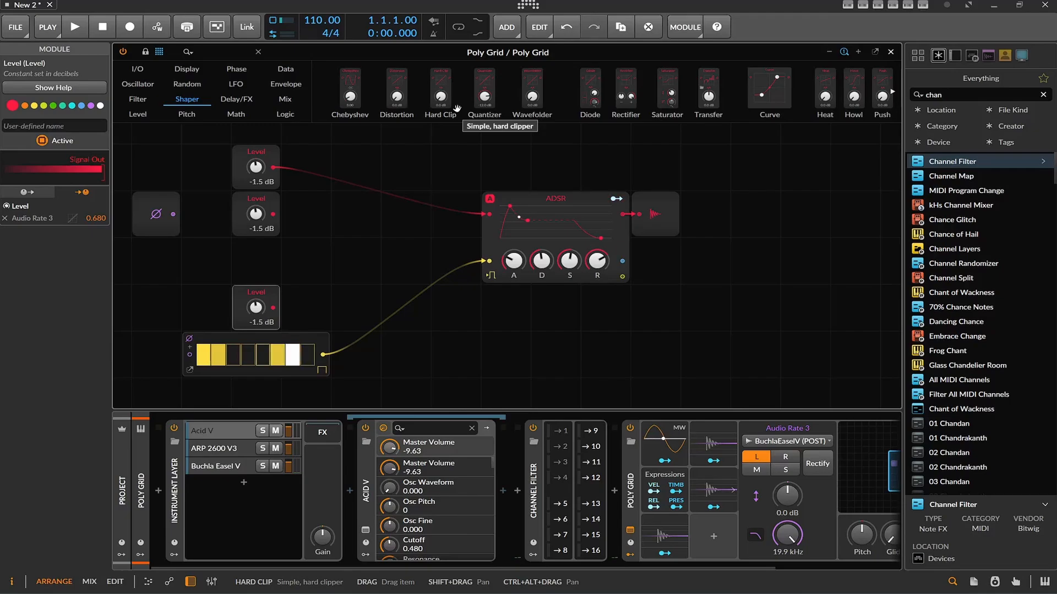
pyautogui.click(242, 85)
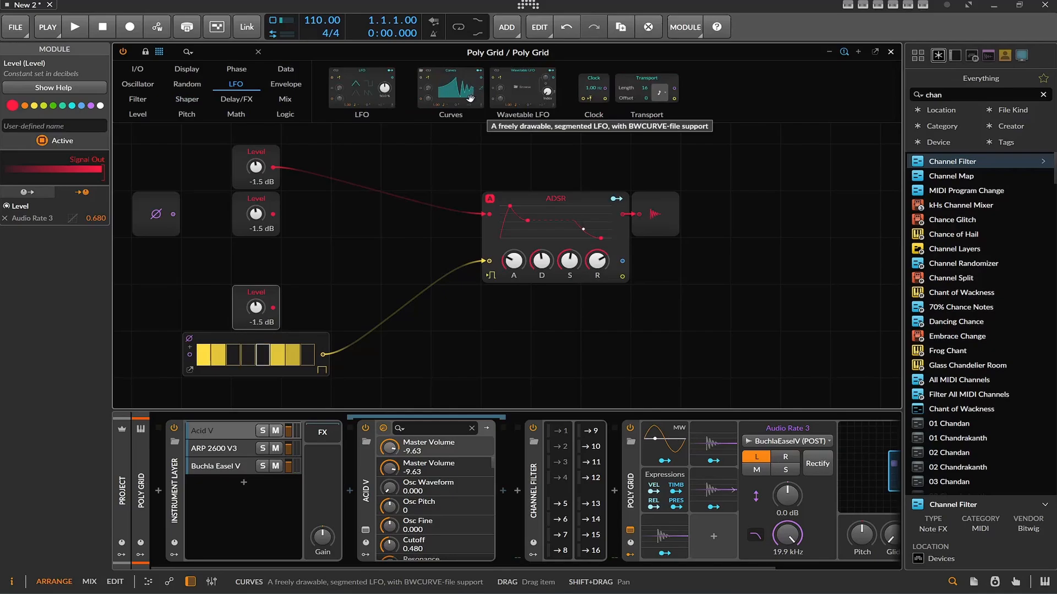
pyautogui.click(133, 100)
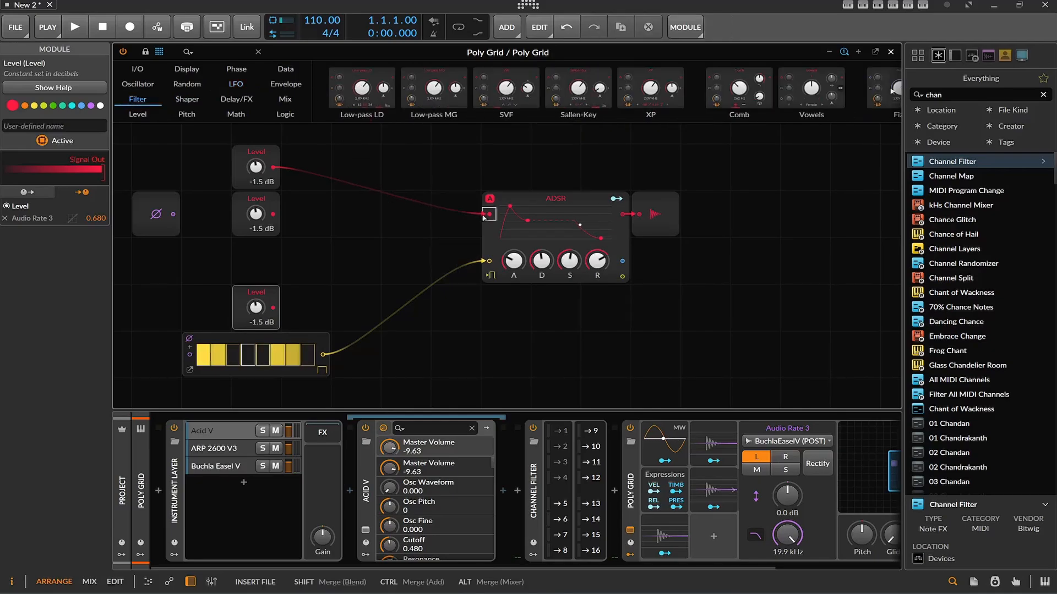
pyautogui.moveTo(484, 215); pyautogui.dragTo(483, 213)
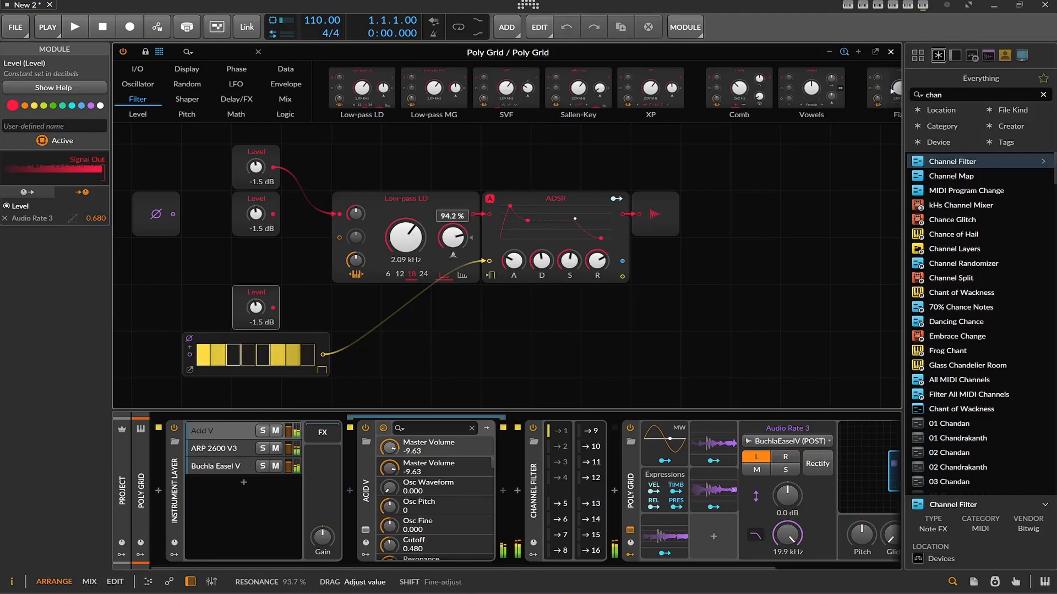
# Lower the Low-pass LD's cutoff to 287 Hz, set its resonance to about 67 % and its slope to 12 dB
pyautogui.moveTo(401, 237); pyautogui.dragTo(401, 236)
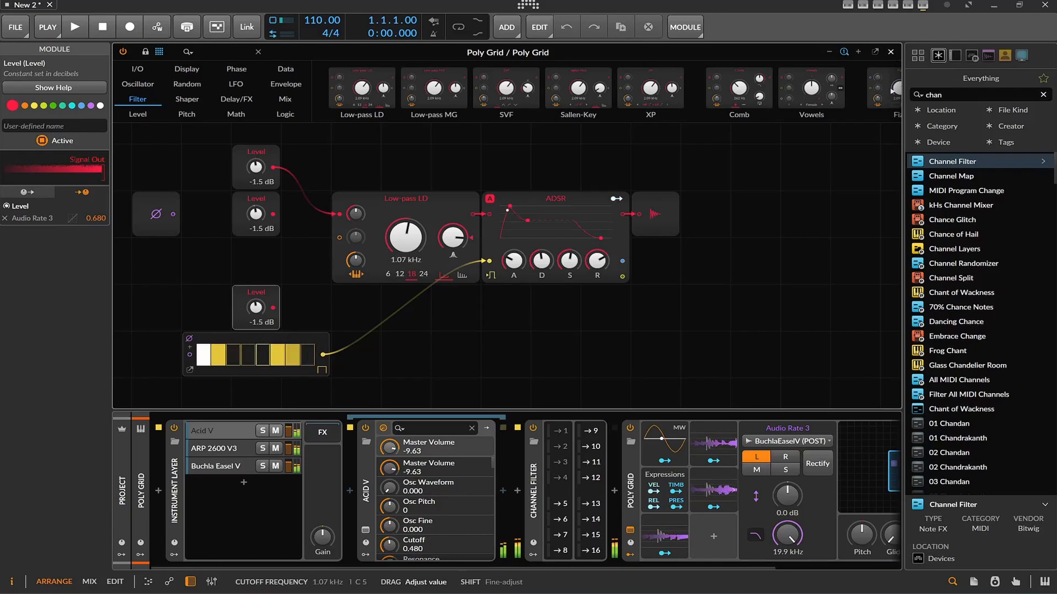
pyautogui.moveTo(403, 255); pyautogui.dragTo(412, 277)
pyautogui.click(428, 272)
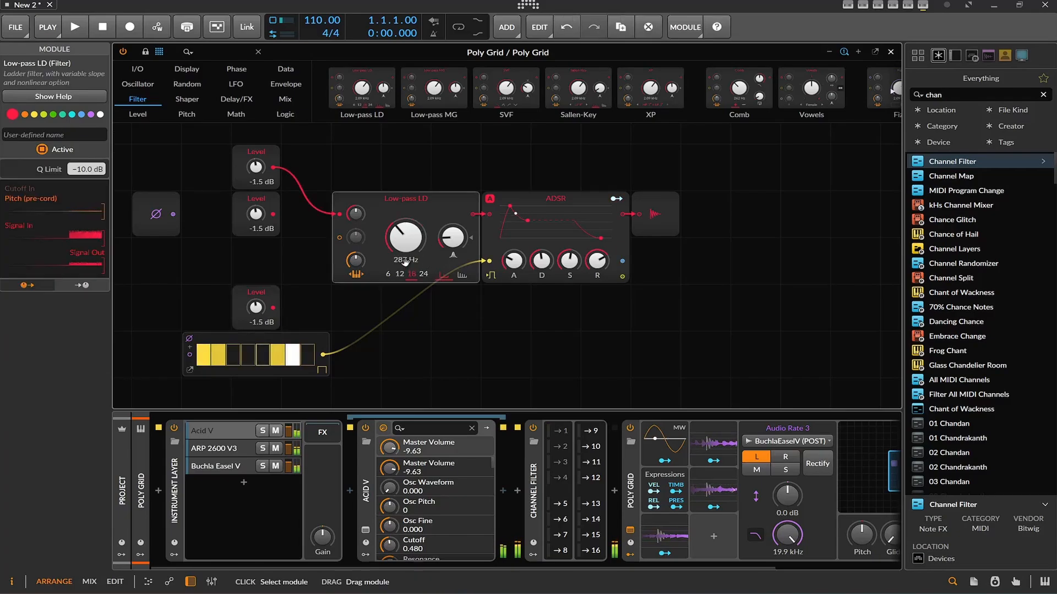
pyautogui.moveTo(457, 246); pyautogui.dragTo(456, 221)
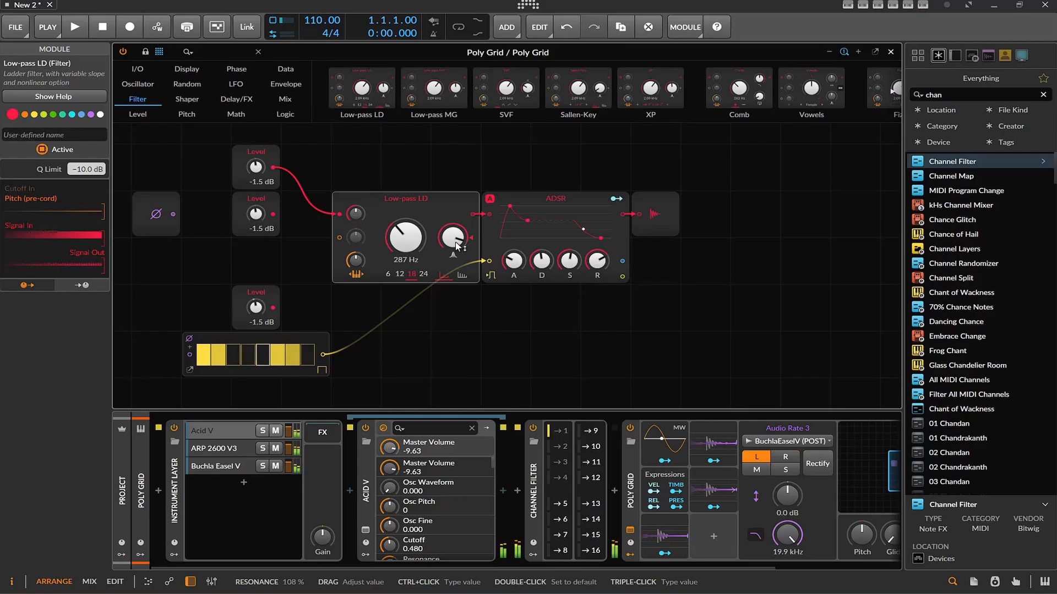
pyautogui.moveTo(457, 246)
pyautogui.mouseDown()
pyautogui.moveTo(457, 259)
pyautogui.moveTo(455, 249)
pyautogui.mouseUp()
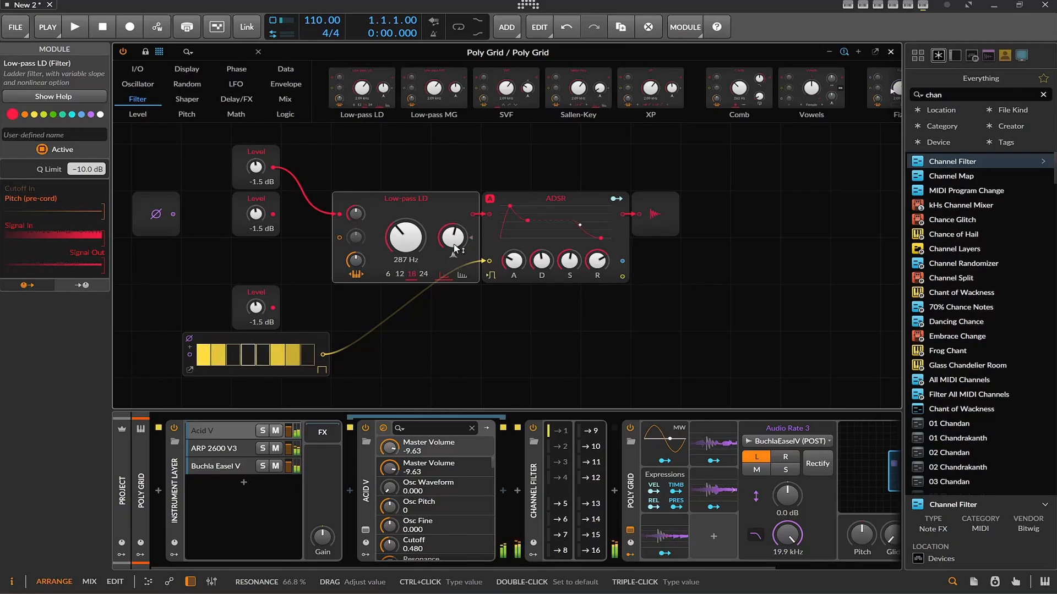
pyautogui.click(399, 273)
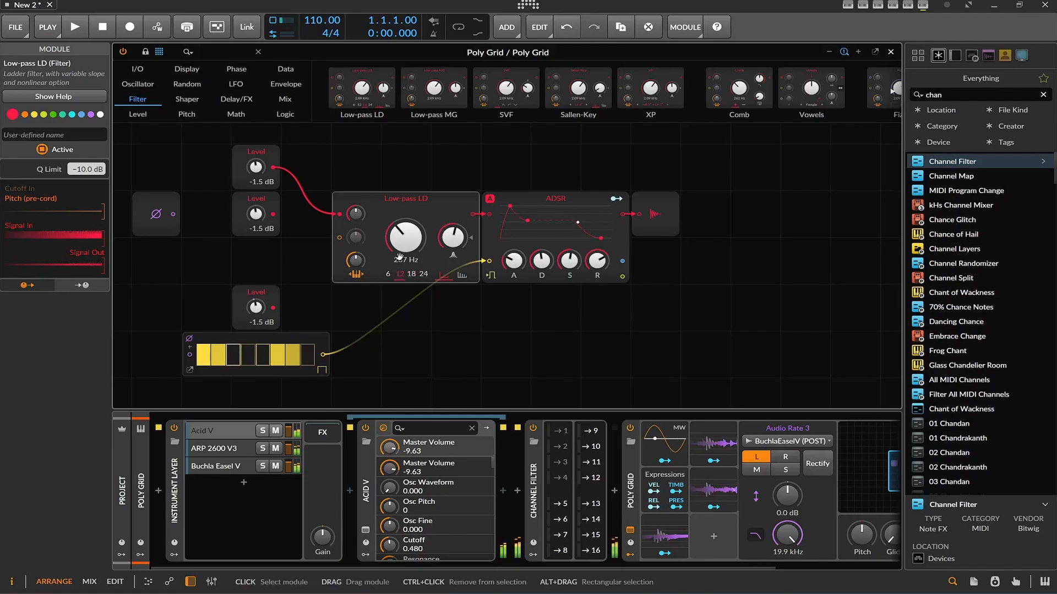
# Replace the Low-pass LD with an SVF filter in band-pass mode, with its cutoff at 629 Hz and lower resonance
pyautogui.rightClick(400, 206)
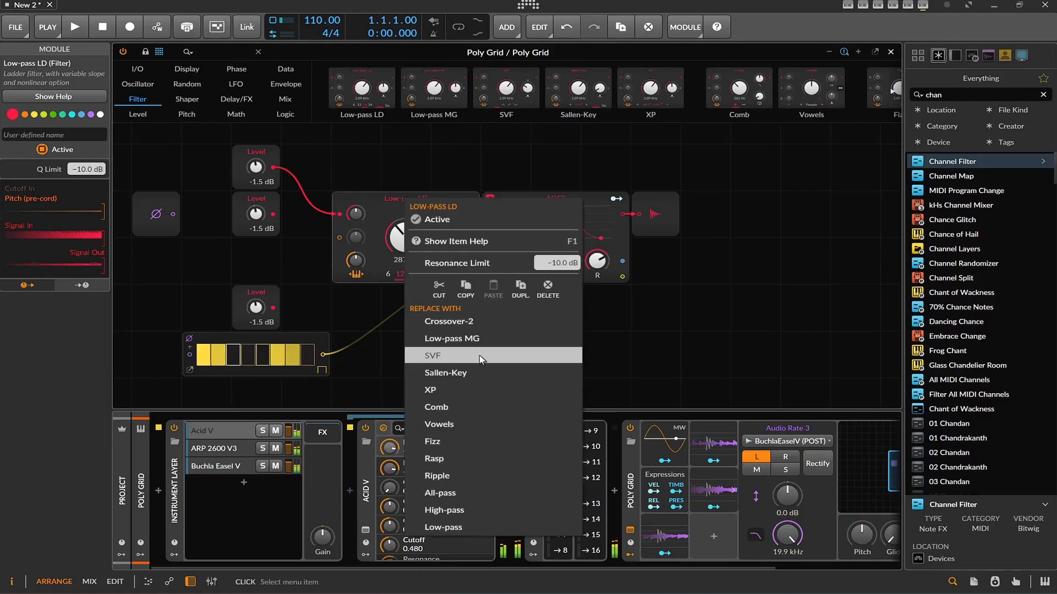
pyautogui.click(408, 285)
pyautogui.click(400, 274)
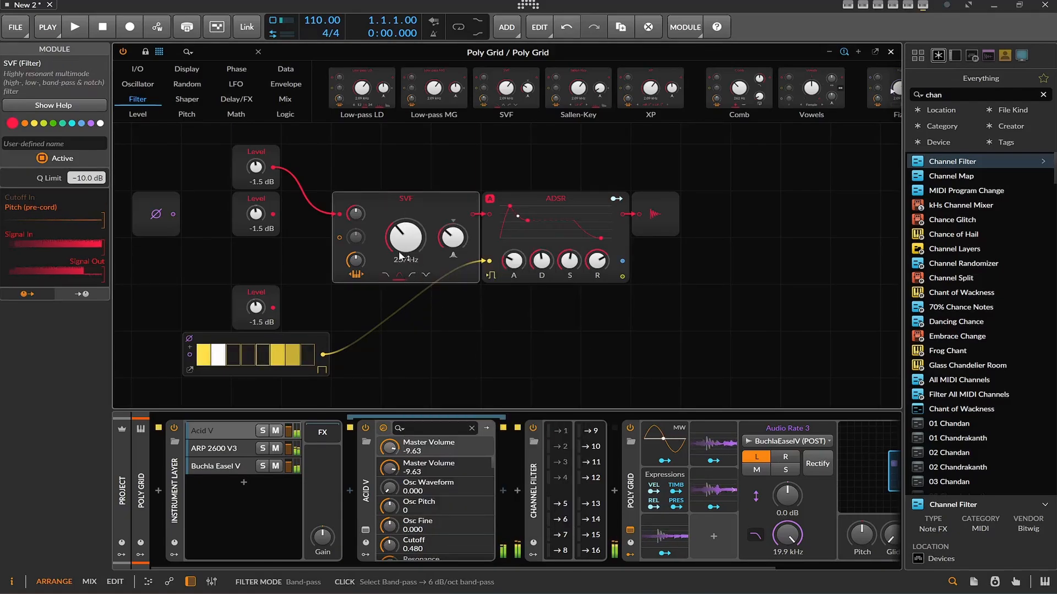
pyautogui.moveTo(406, 238)
pyautogui.mouseDown()
pyautogui.moveTo(406, 223)
pyautogui.moveTo(452, 263)
pyautogui.moveTo(406, 240)
pyautogui.moveTo(418, 239)
pyautogui.mouseUp()
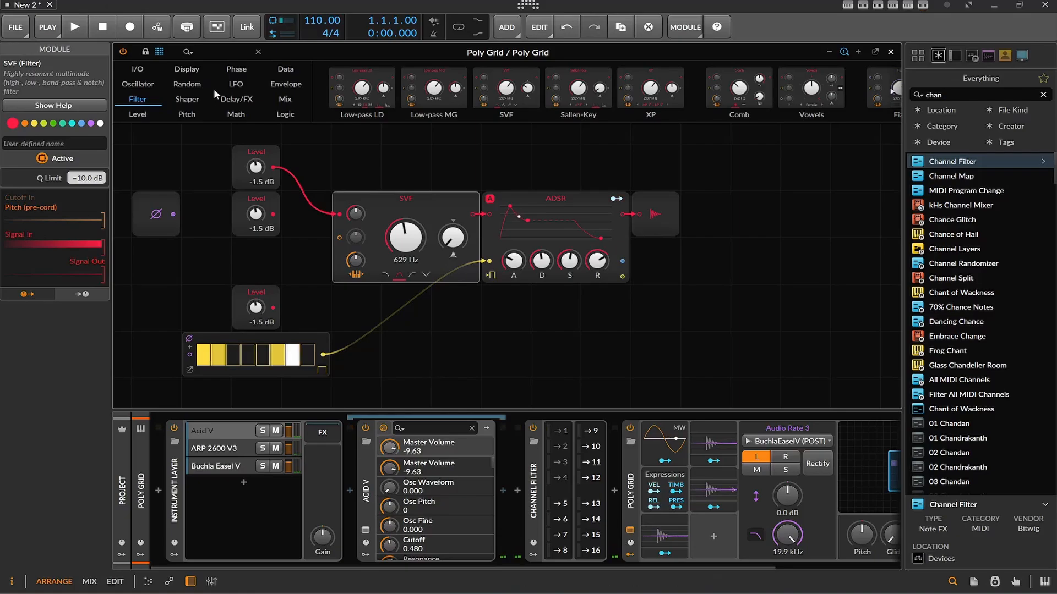
# Insert a Chorus+ between the SVF and the ADSR, and switch the SVF to low-pass at 1.48 kHz with raised resonance
pyautogui.click(233, 98)
pyautogui.moveTo(535, 207); pyautogui.dragTo(802, 210)
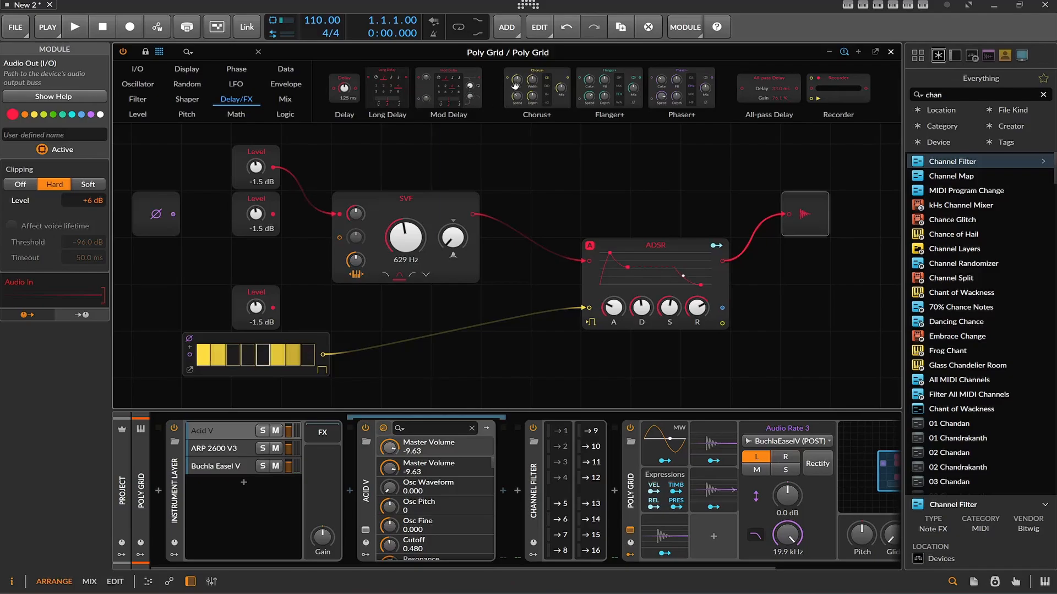
pyautogui.moveTo(462, 226); pyautogui.dragTo(520, 214)
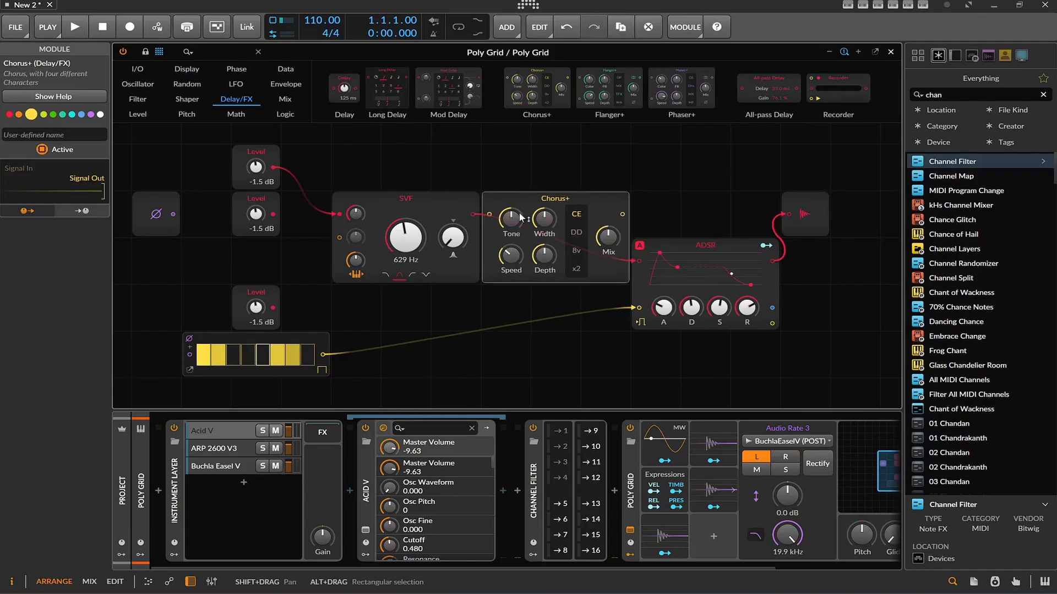
pyautogui.moveTo(617, 218); pyautogui.dragTo(643, 259)
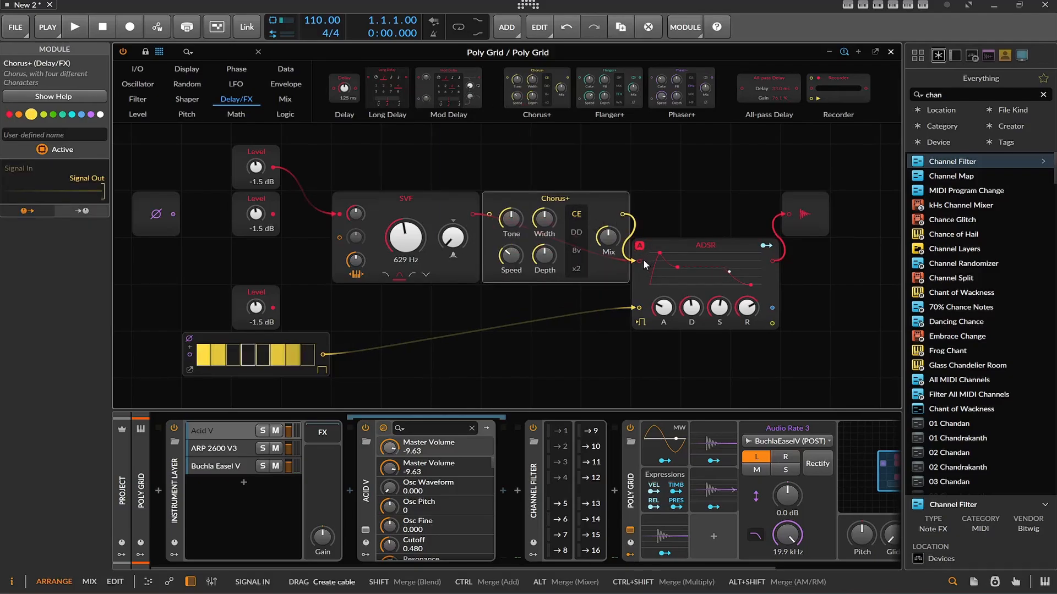
pyautogui.click(385, 279)
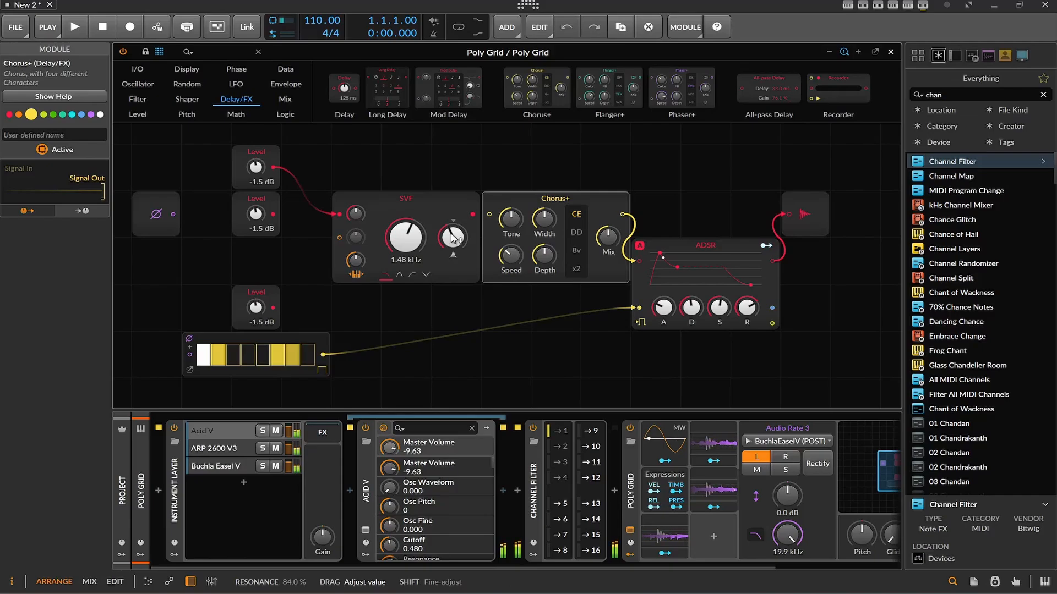
# Try the DD and 8v characters on the Chorus+, return to CE, and raise its Tone and its Width to about 70 %
pyautogui.click(578, 233)
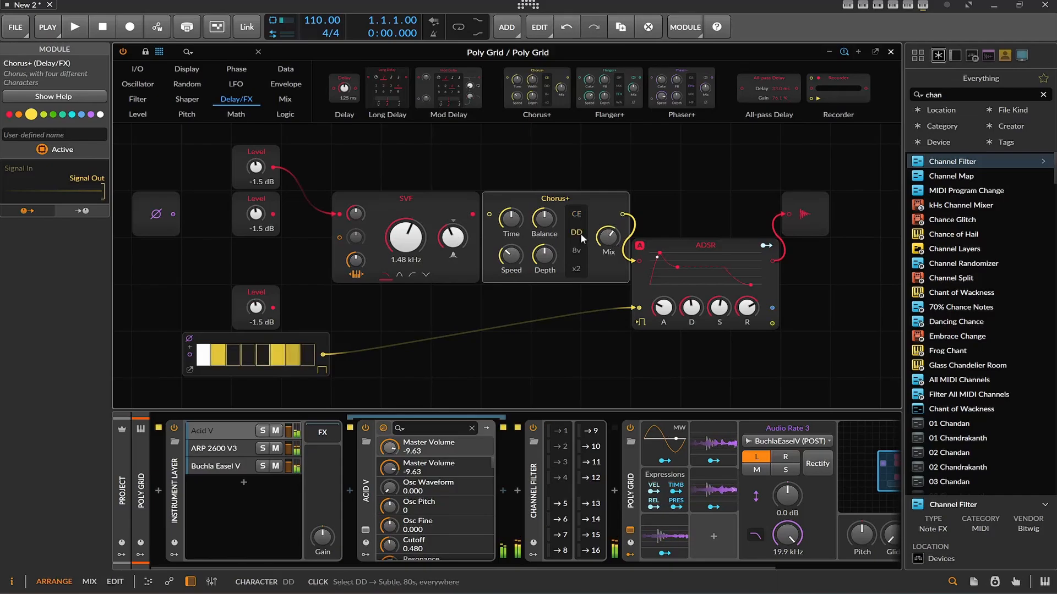
pyautogui.click(581, 250)
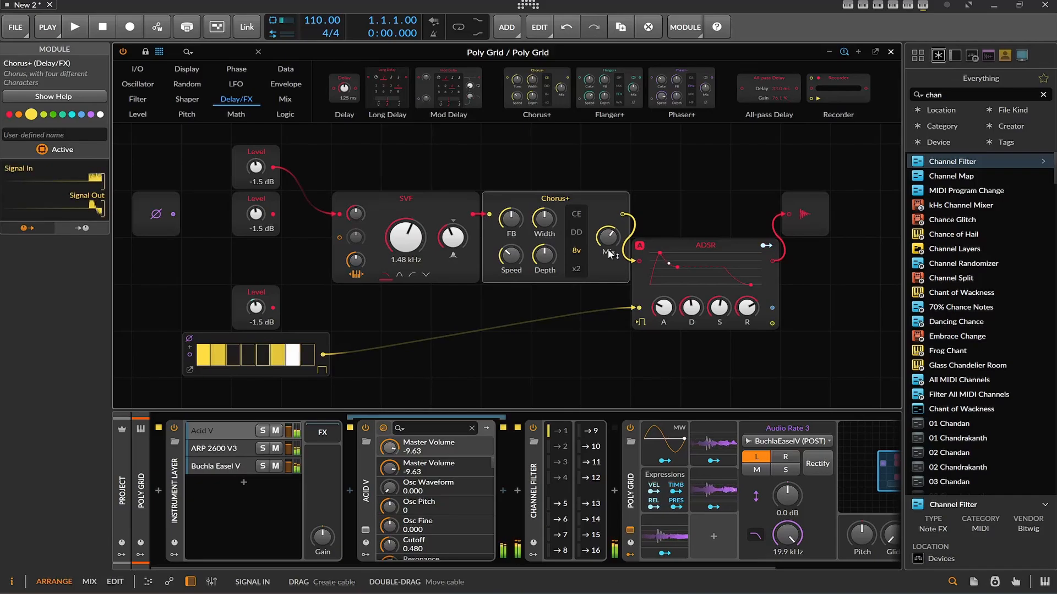
pyautogui.click(578, 213)
pyautogui.moveTo(523, 243); pyautogui.dragTo(518, 231)
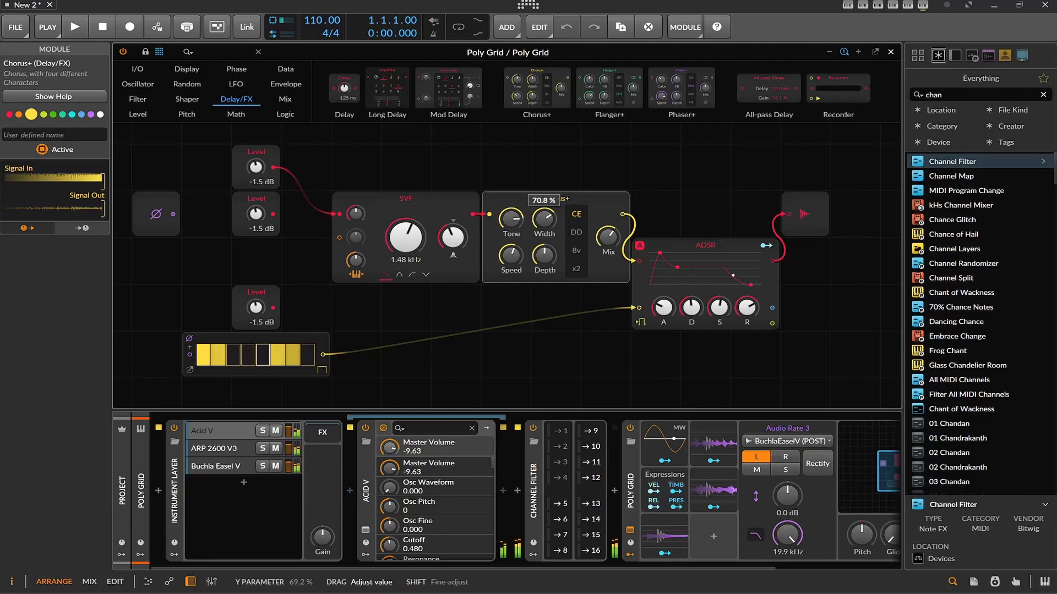
# Try the 8v character on the Chorus+, switch it to x2, and adjust its Speed and Time
pyautogui.click(576, 250)
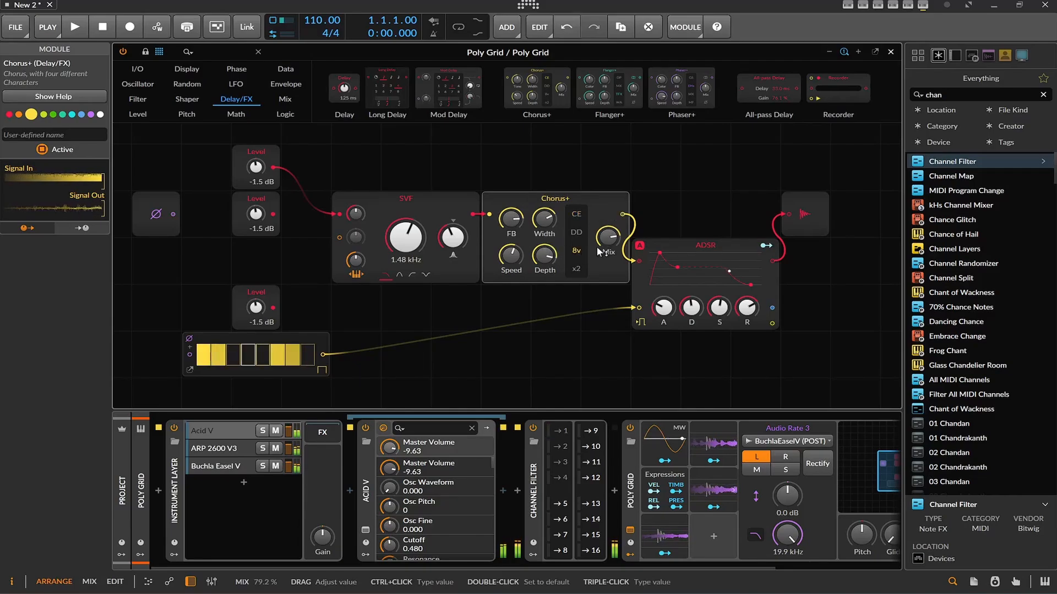
pyautogui.click(579, 267)
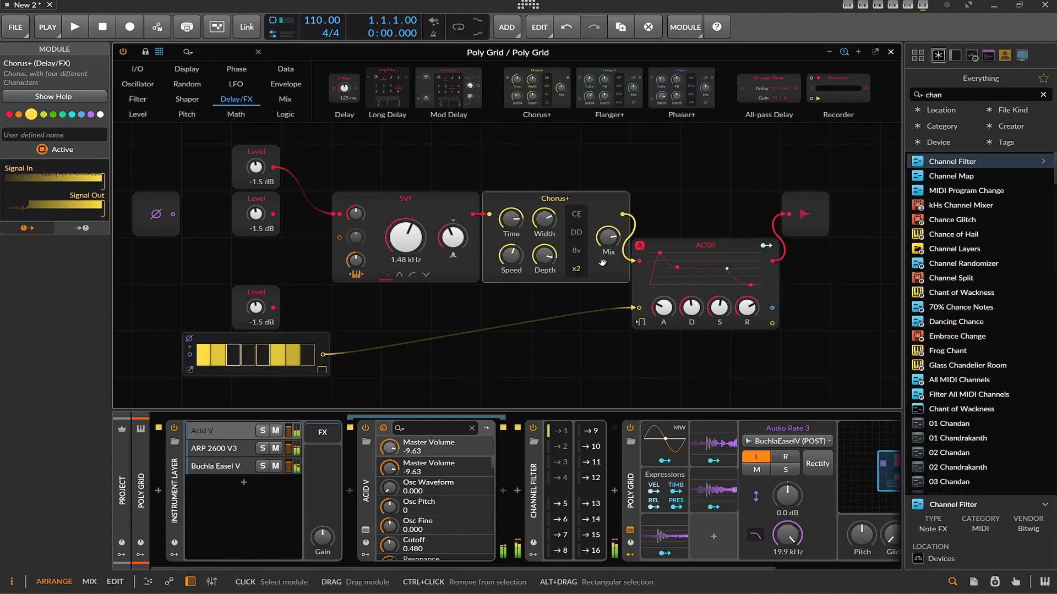
pyautogui.moveTo(510, 255); pyautogui.dragTo(511, 269)
pyautogui.moveTo(511, 219)
pyautogui.mouseDown()
pyautogui.moveTo(511, 232)
pyautogui.moveTo(516, 218)
pyautogui.mouseUp()
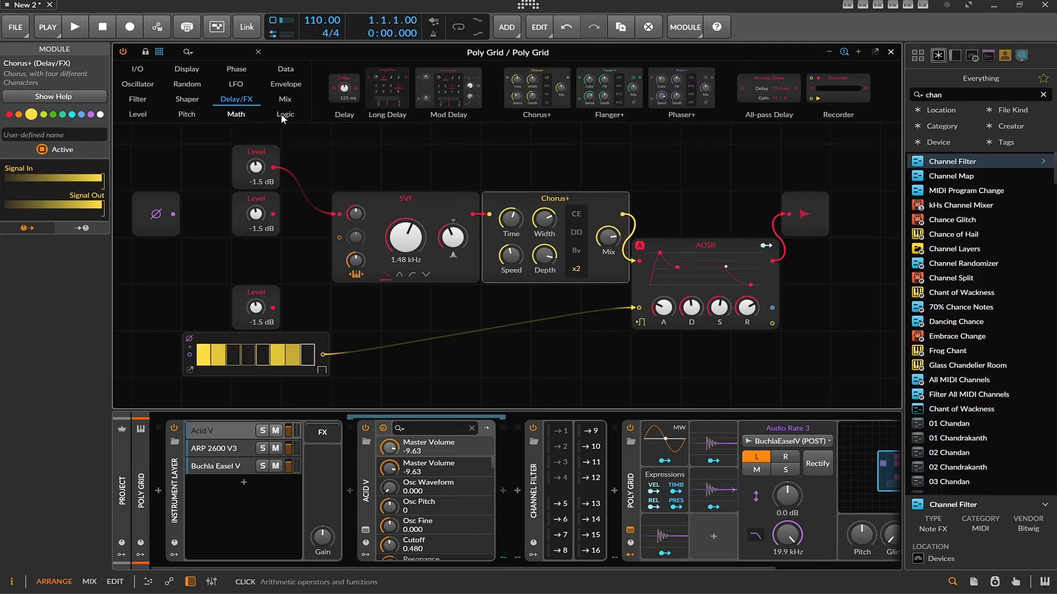
# Insert a Blend after the top Level, feed the middle Level into its second input, and set it to 27:73
pyautogui.click(284, 99)
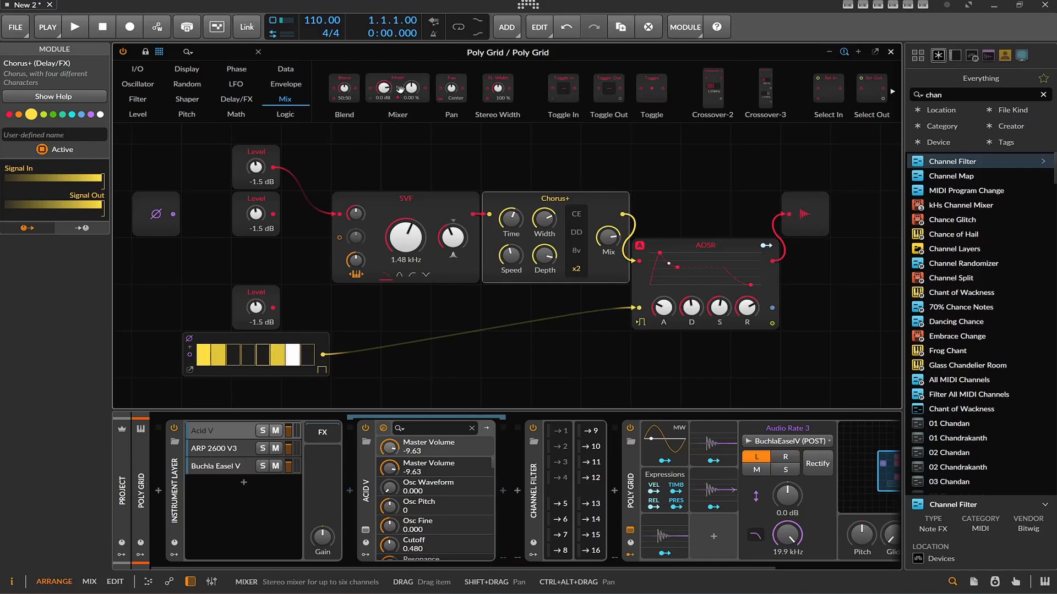
pyautogui.moveTo(344, 88); pyautogui.dragTo(278, 178)
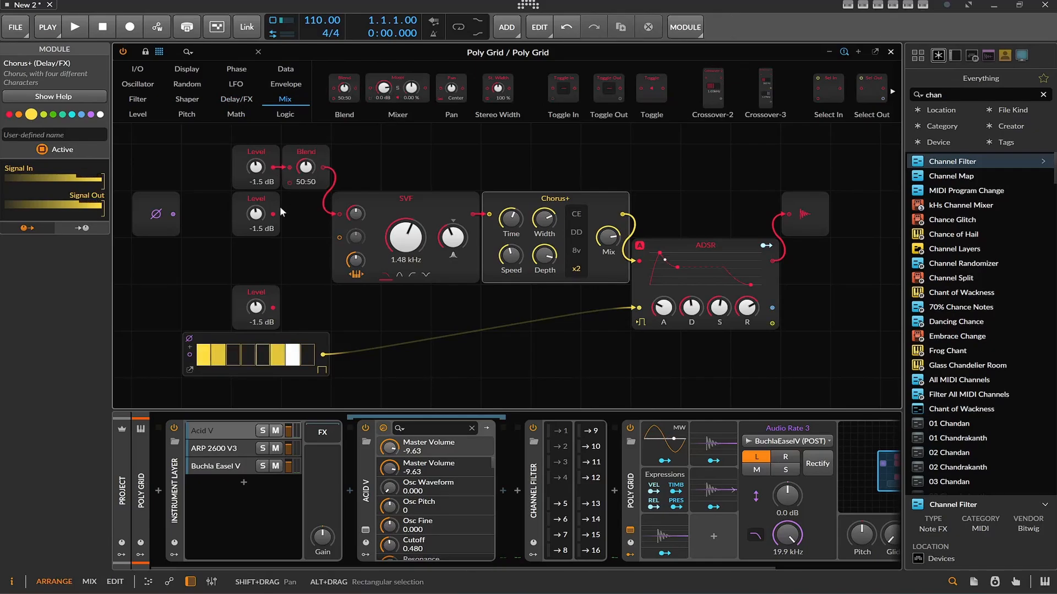
pyautogui.moveTo(273, 213); pyautogui.dragTo(307, 174)
# Switch the SVF to high-pass mode and set its cutoff to 870 Hz
pyautogui.moveTo(406, 237)
pyautogui.mouseDown()
pyautogui.moveTo(406, 275)
pyautogui.moveTo(405, 249)
pyautogui.moveTo(453, 218)
pyautogui.moveTo(453, 238)
pyautogui.moveTo(406, 246)
pyautogui.mouseUp()
pyautogui.click(403, 274)
pyautogui.click(412, 274)
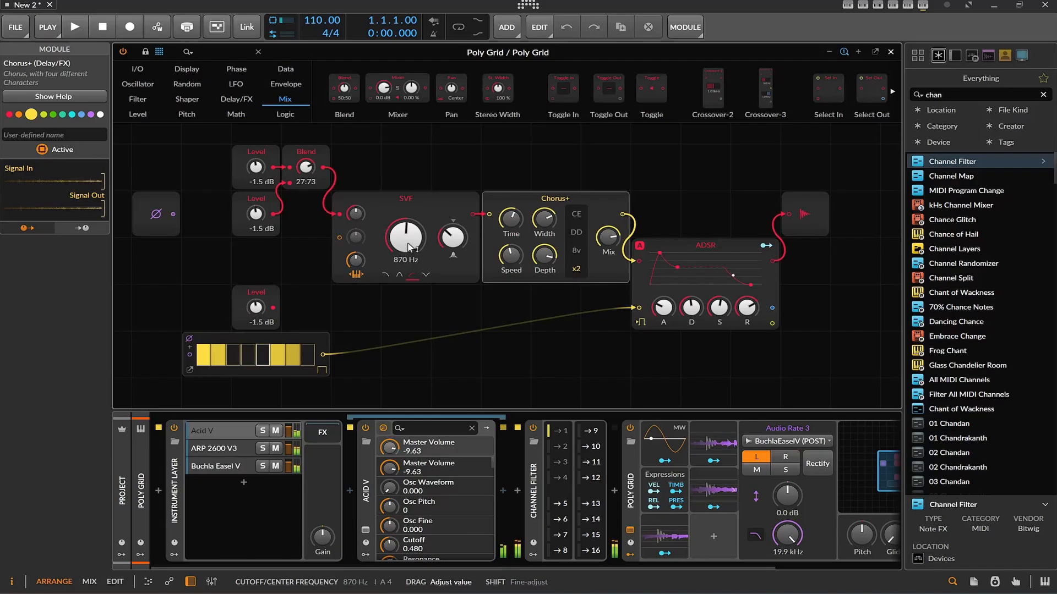
# Make room by the SVF, insert a second Blend after the first, and connect the lowest Level to its second input
pyautogui.moveTo(343, 211); pyautogui.dragTo(392, 258)
pyautogui.moveTo(347, 89); pyautogui.dragTo(355, 167)
pyautogui.moveTo(271, 318); pyautogui.dragTo(354, 181)
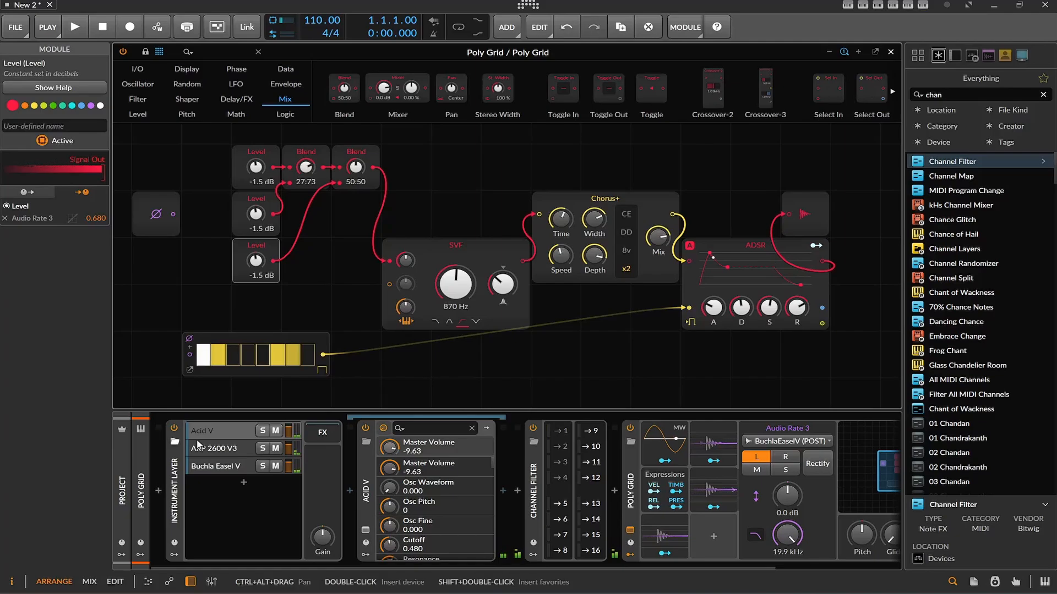
# Set the SVF to low-pass at 740 Hz with adjusted resonance, and set the second Blend to 21:79
pyautogui.moveTo(399, 449)
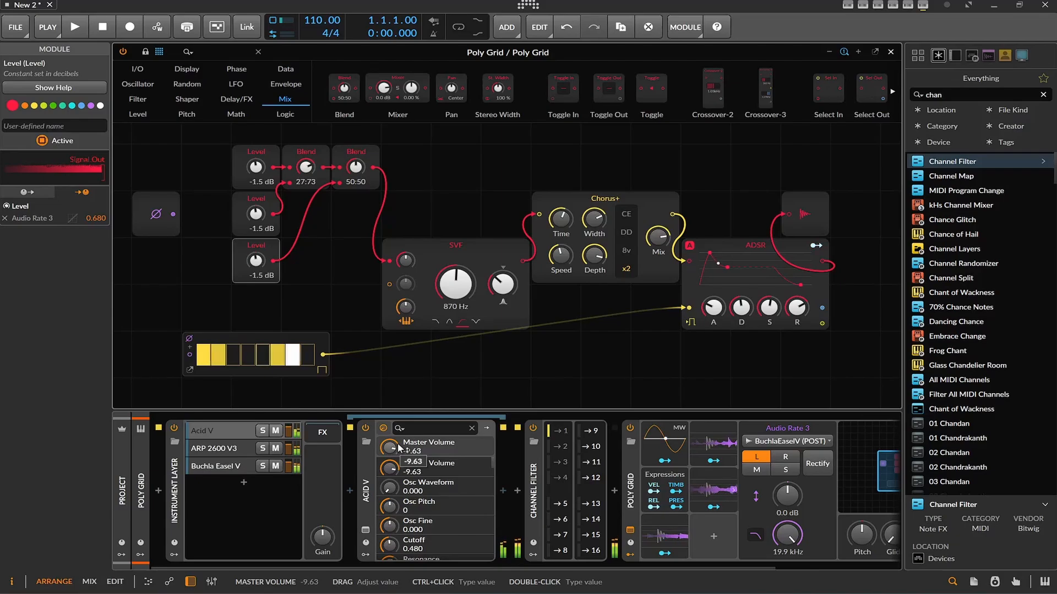
pyautogui.moveTo(455, 284); pyautogui.dragTo(456, 329)
pyautogui.moveTo(502, 287); pyautogui.dragTo(464, 223)
pyautogui.click(475, 323)
pyautogui.click(438, 321)
pyautogui.moveTo(355, 167); pyautogui.dragTo(355, 138)
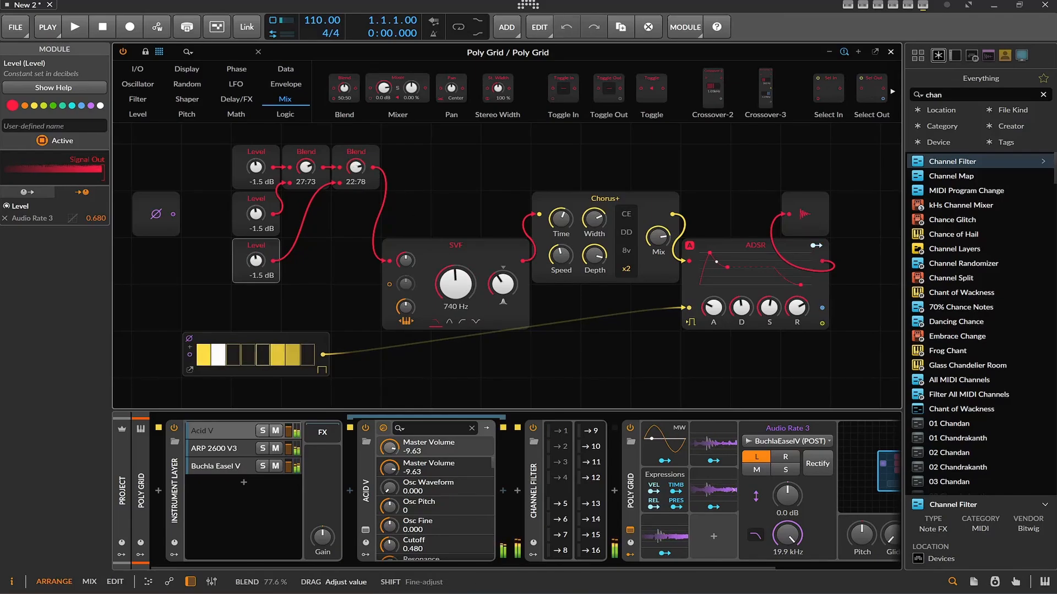
# Change the Buchla Easel V preset to 2049 Rain and set its layer's Note Transpose octave to ±0
pyautogui.click(251, 467)
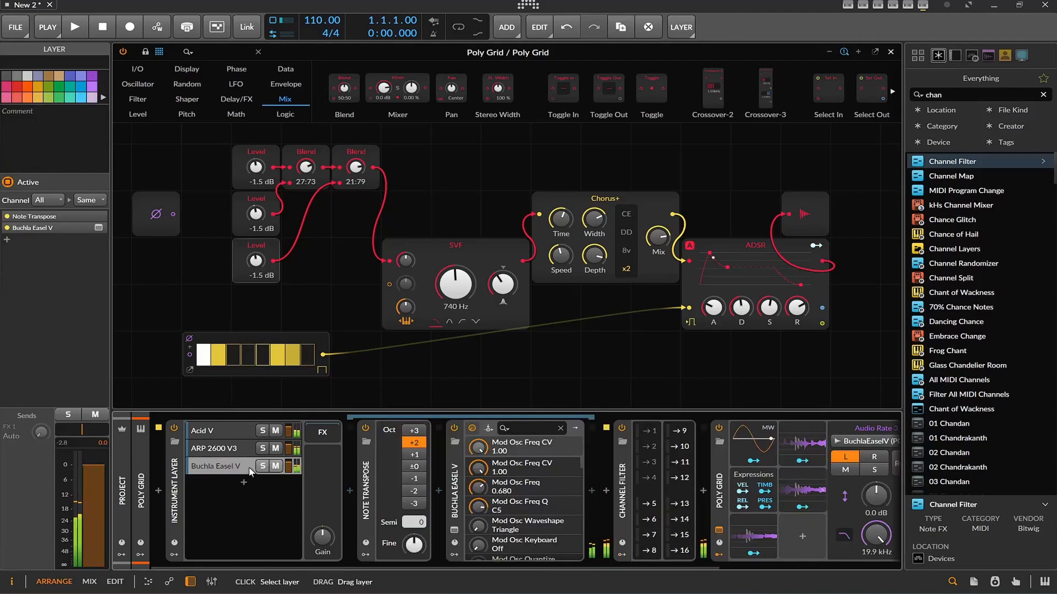
pyautogui.click(454, 530)
pyautogui.click(605, 90)
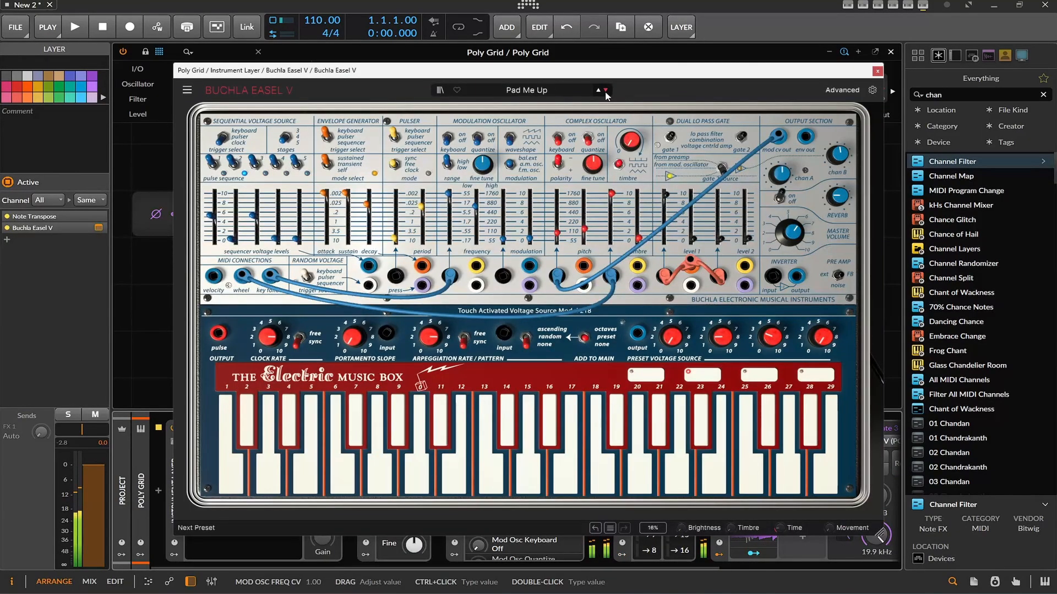
pyautogui.click(606, 90)
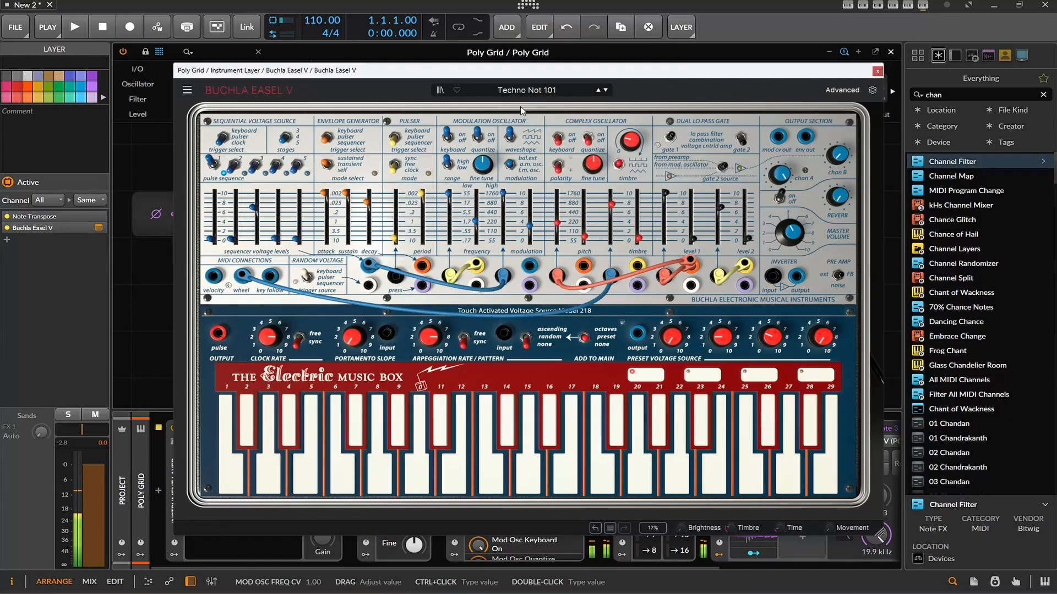
pyautogui.click(605, 91)
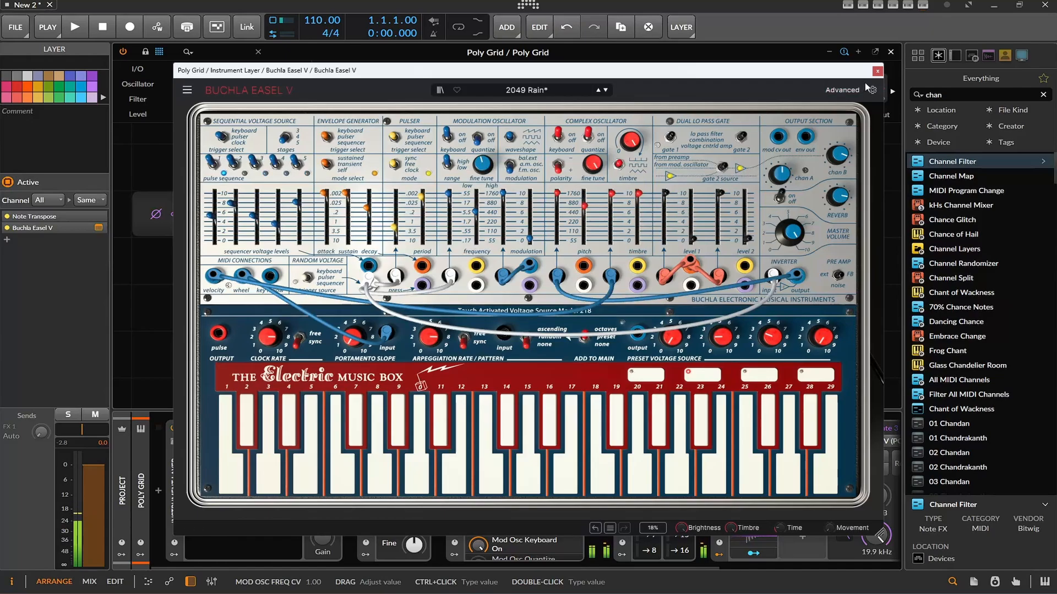
pyautogui.click(876, 71)
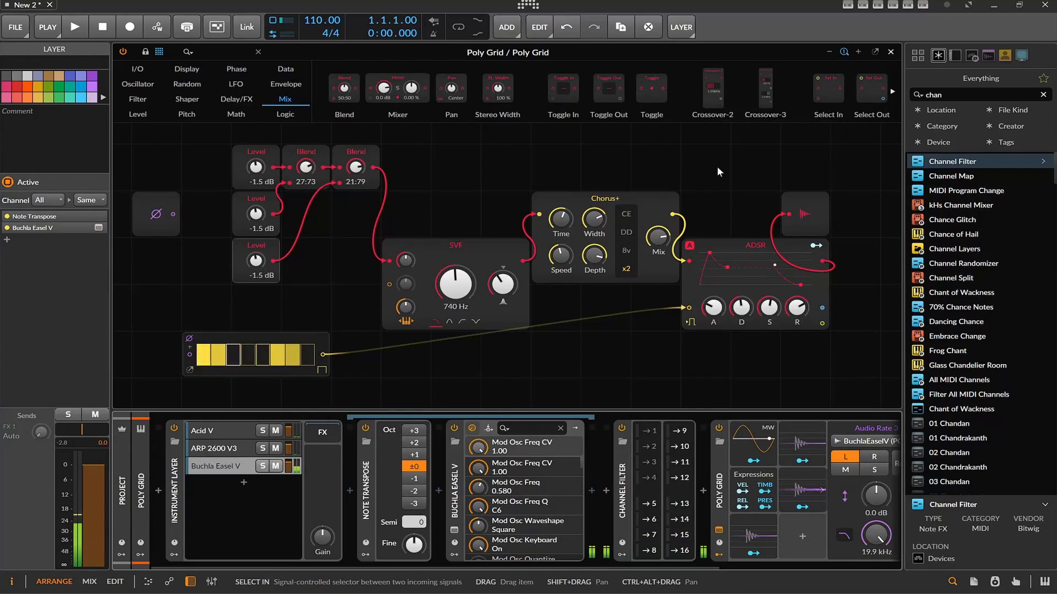
# Raise the SVF's cutoff to 999 Hz and turn up the Poly Grid's output level
pyautogui.moveTo(458, 285)
pyautogui.mouseDown()
pyautogui.moveTo(458, 253)
pyautogui.moveTo(457, 278)
pyautogui.mouseUp()
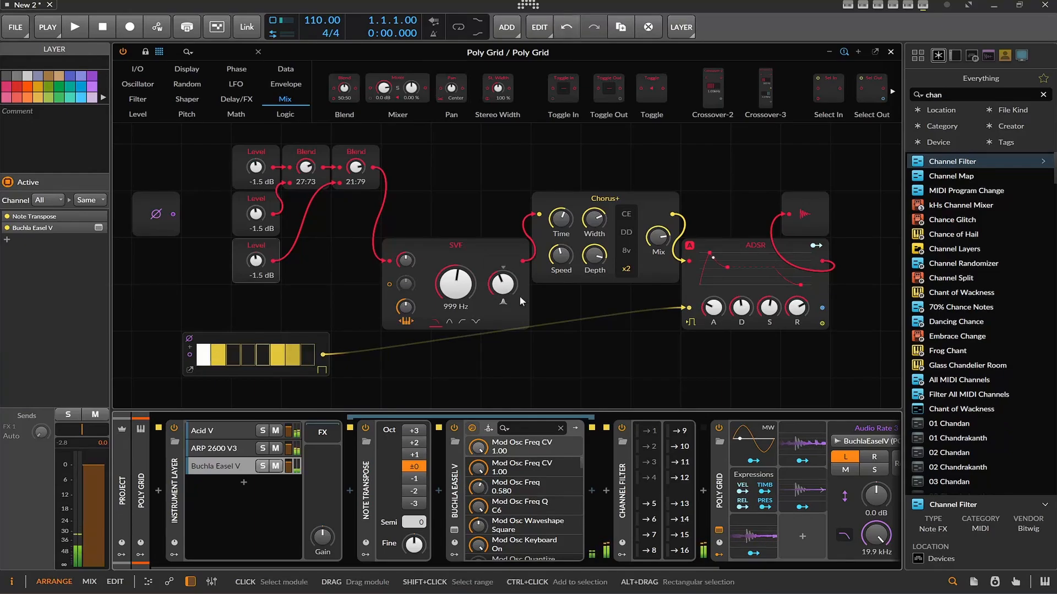
pyautogui.moveTo(494, 563); pyautogui.dragTo(700, 566)
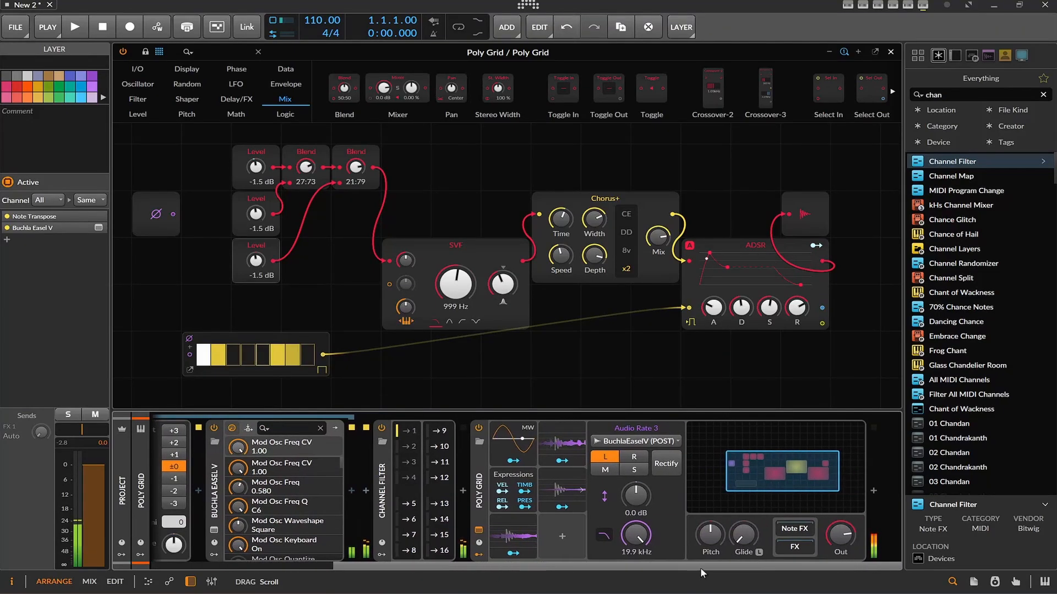
pyautogui.moveTo(835, 527); pyautogui.dragTo(835, 510)
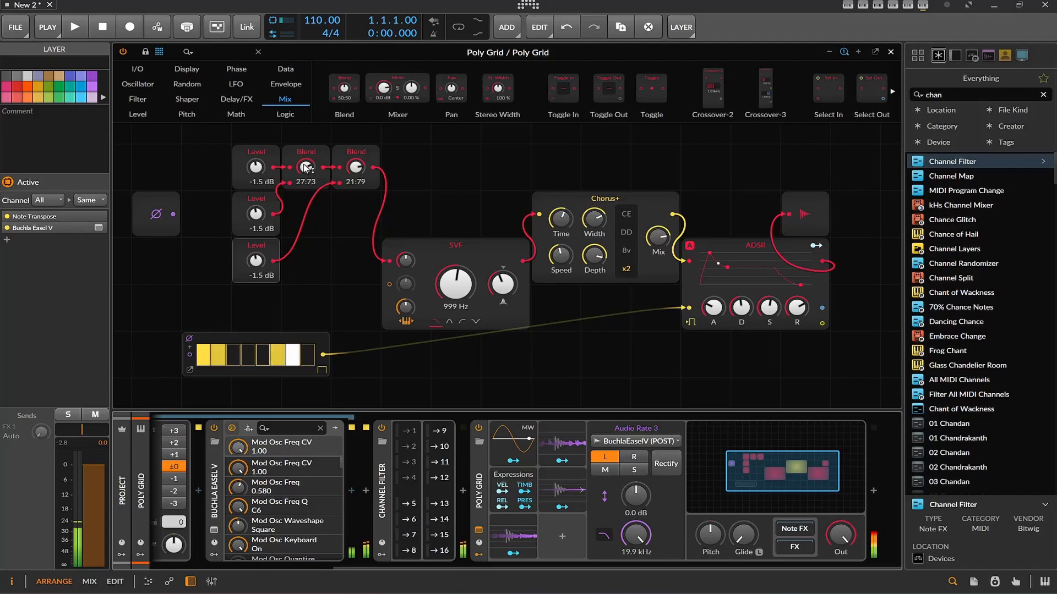
# Rebalance the first Blend to 55:45 and the second to 32:68, and raise the lowest Level to +4.2 dB
pyautogui.moveTo(305, 167); pyautogui.dragTo(306, 193)
pyautogui.moveTo(355, 168)
pyautogui.mouseDown()
pyautogui.moveTo(356, 211)
pyautogui.moveTo(355, 145)
pyautogui.moveTo(355, 160)
pyautogui.mouseUp()
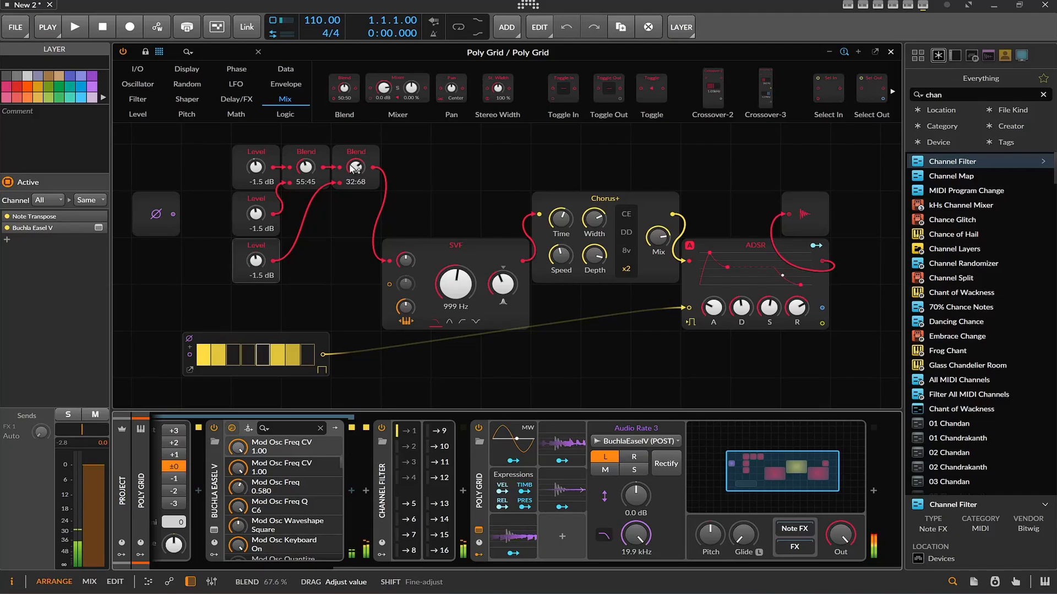
pyautogui.moveTo(256, 260); pyautogui.dragTo(285, 267)
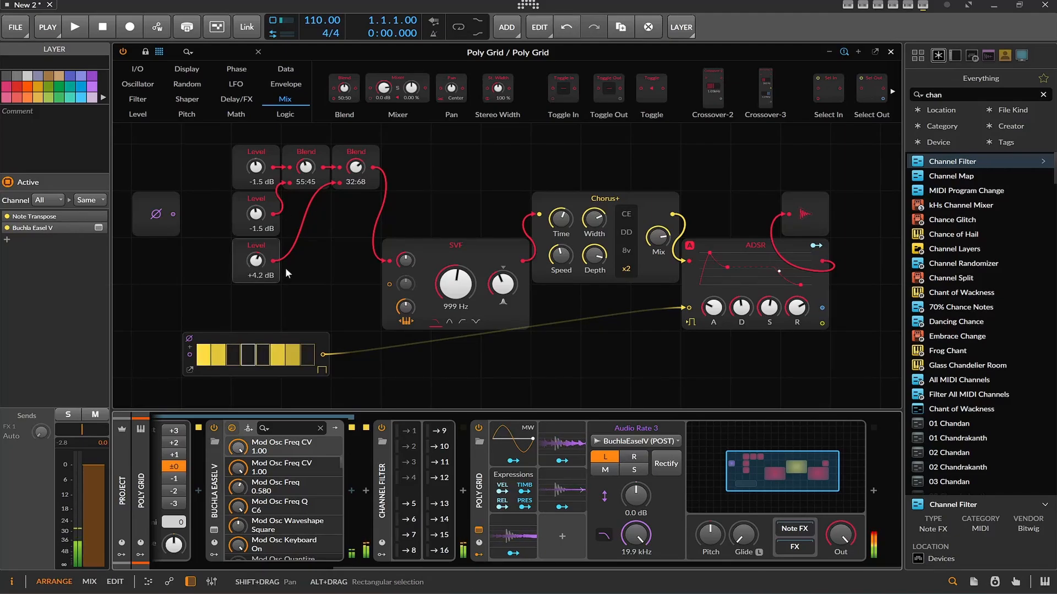